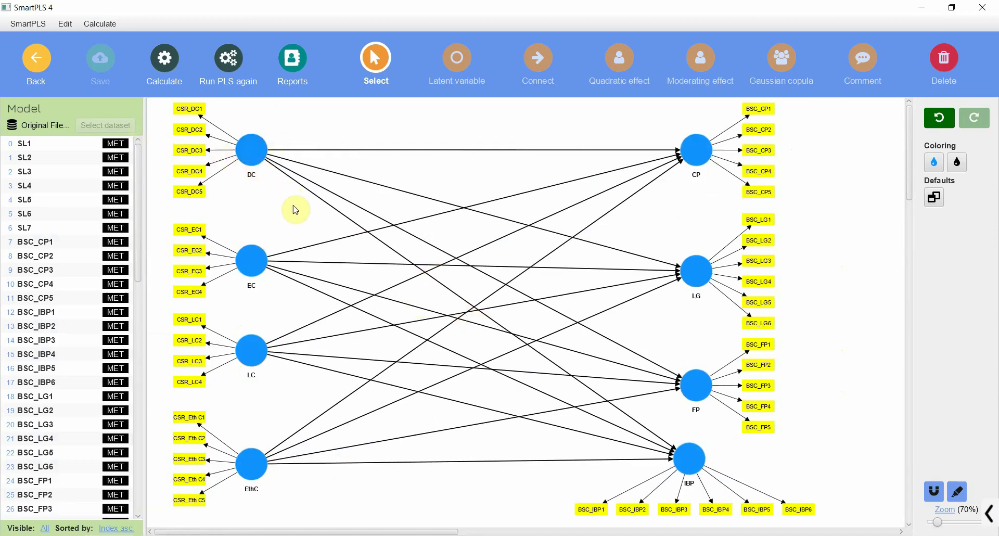
- Re-run the PLS algorithm so outer loadings and path coefficients appear on the model
{"action": "left_click", "coordinate": [238, 64]}
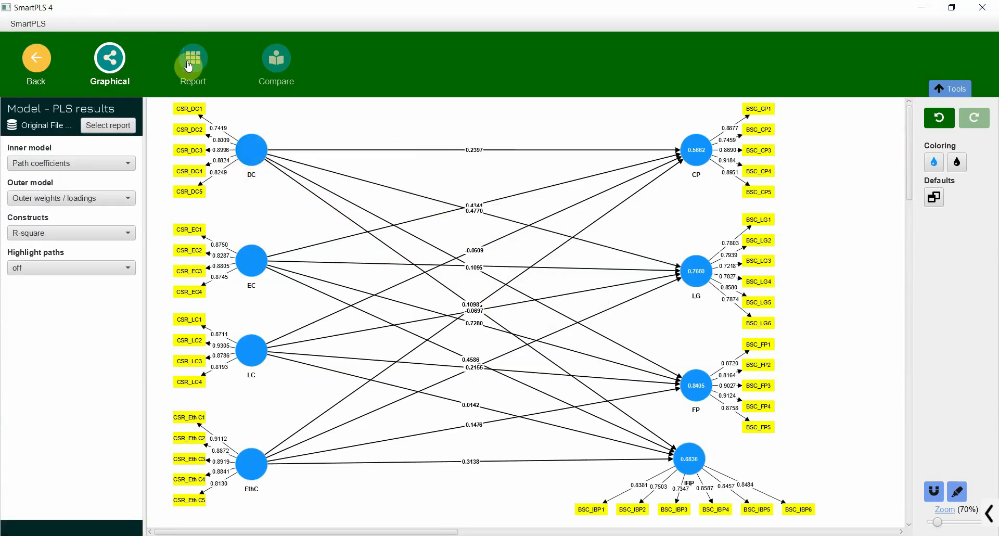
- Open the HTMT matrix and circle the high EC, DC and EthC values (0.9981, 0.9438, 0.9203, 0.9226)
{"action": "left_click", "coordinate": [189, 66]}
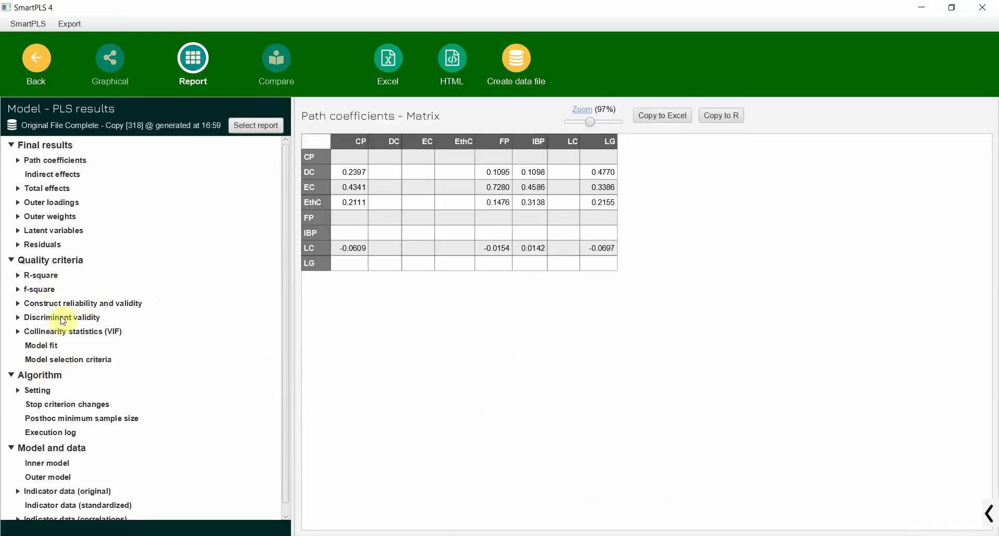
{"action": "left_click", "coordinate": [43, 319]}
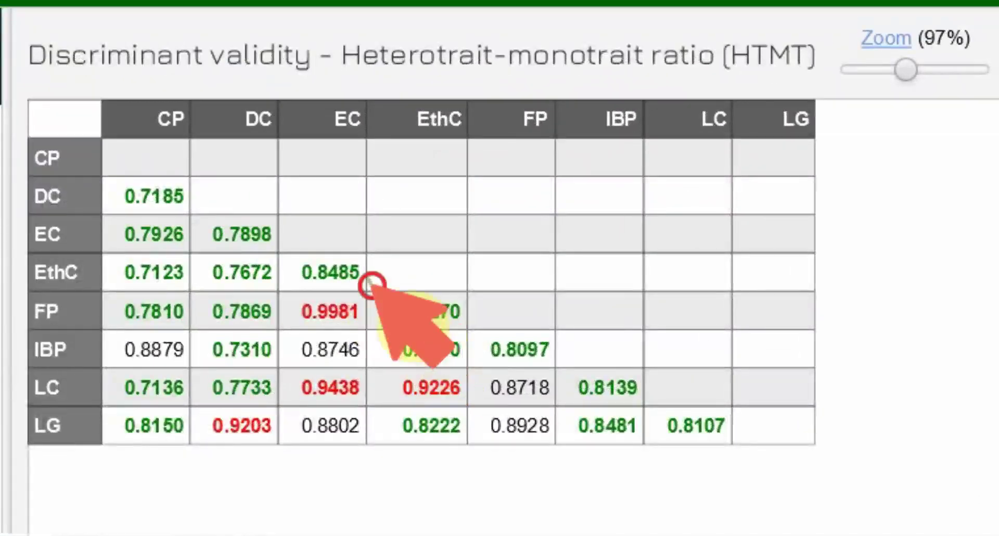
{"action": "mouse_move", "coordinate": [371, 285]}
{"action": "left_mouse_down"}
{"action": "mouse_move", "coordinate": [269, 251]}
{"action": "mouse_move", "coordinate": [255, 337]}
{"action": "mouse_move", "coordinate": [359, 360]}
{"action": "mouse_move", "coordinate": [380, 297]}
{"action": "left_mouse_up"}
{"action": "mouse_move", "coordinate": [378, 388]}
{"action": "left_mouse_down"}
{"action": "mouse_move", "coordinate": [290, 413]}
{"action": "mouse_move", "coordinate": [375, 379]}
{"action": "mouse_move", "coordinate": [375, 398]}
{"action": "left_mouse_up"}
{"action": "mouse_move", "coordinate": [271, 420]}
{"action": "left_mouse_down"}
{"action": "mouse_move", "coordinate": [195, 422]}
{"action": "mouse_move", "coordinate": [311, 434]}
{"action": "left_mouse_up"}
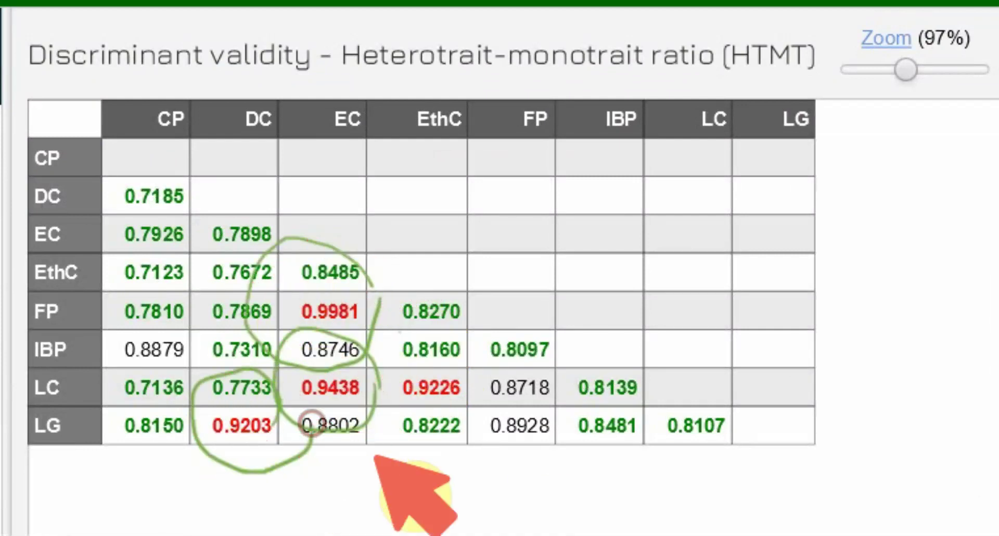
{"action": "mouse_move", "coordinate": [453, 384]}
{"action": "left_mouse_down"}
{"action": "mouse_move", "coordinate": [423, 330]}
{"action": "mouse_move", "coordinate": [469, 367]}
{"action": "mouse_move", "coordinate": [462, 425]}
{"action": "left_mouse_up"}
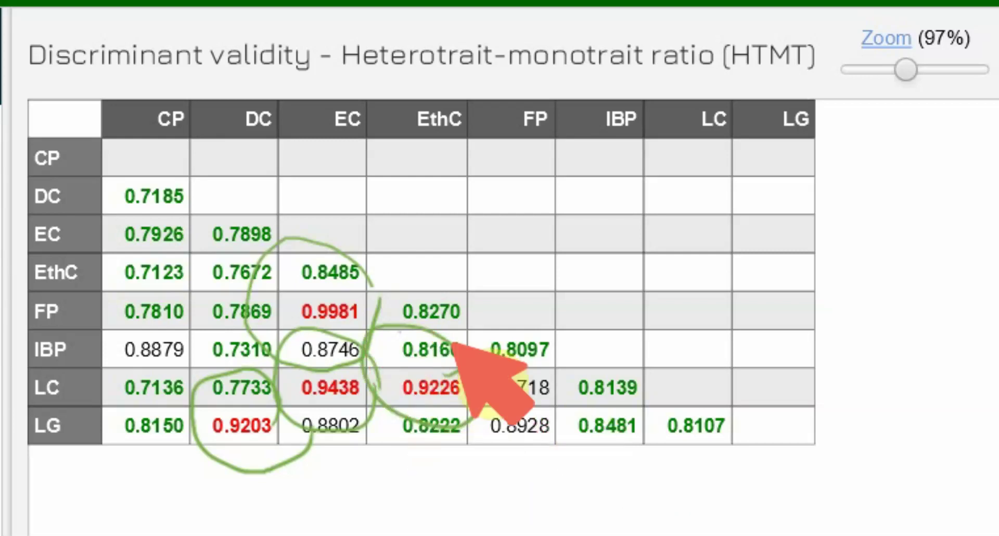
- Underline the too-high values 0.9226, 0.9438, 0.9981 and 0.9203, then clear the marks
{"action": "left_click_drag", "start_coordinate": [460, 404], "coordinate": [401, 386]}
{"action": "left_click_drag", "start_coordinate": [361, 413], "coordinate": [302, 394]}
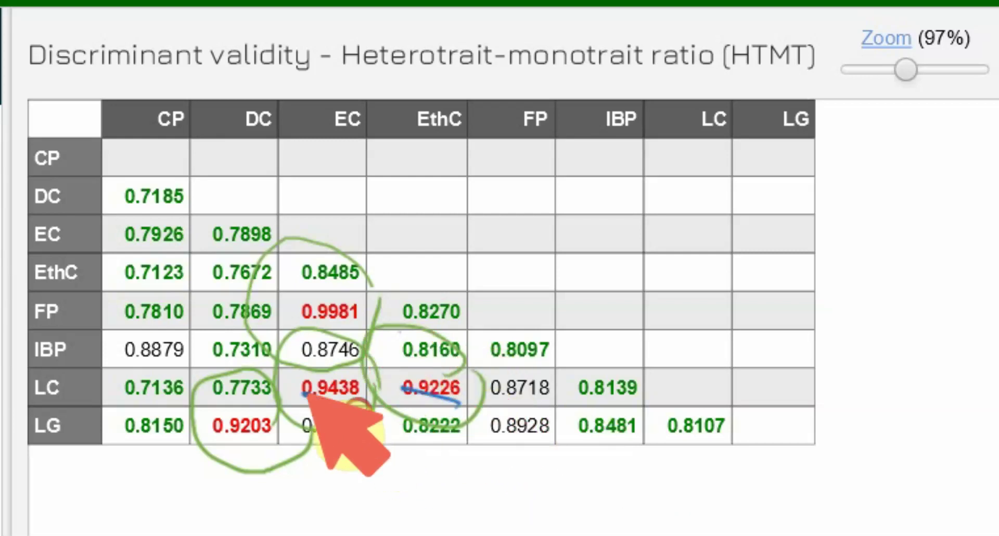
{"action": "left_click_drag", "start_coordinate": [360, 329], "coordinate": [299, 312]}
{"action": "left_click_drag", "start_coordinate": [271, 446], "coordinate": [171, 428]}
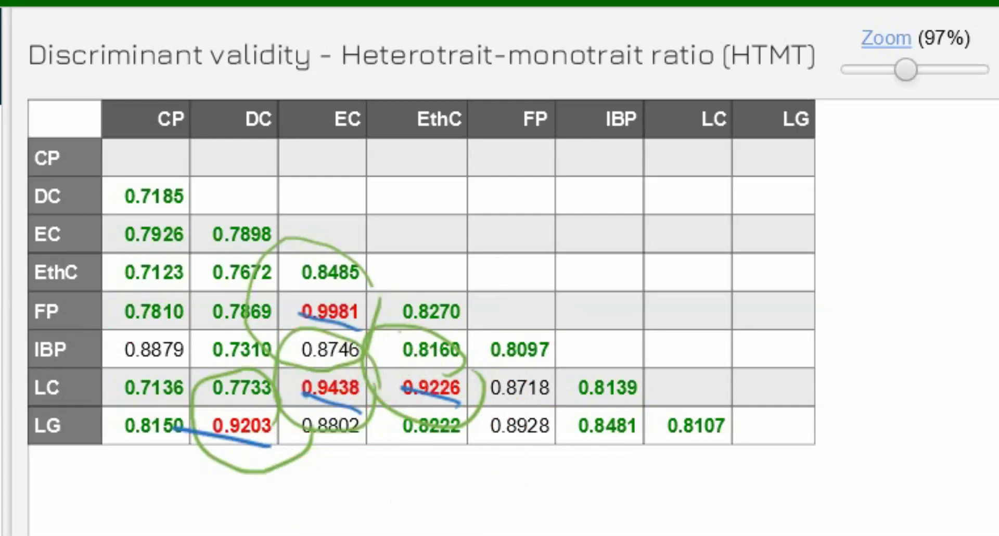
{"action": "key", "text": "Escape"}
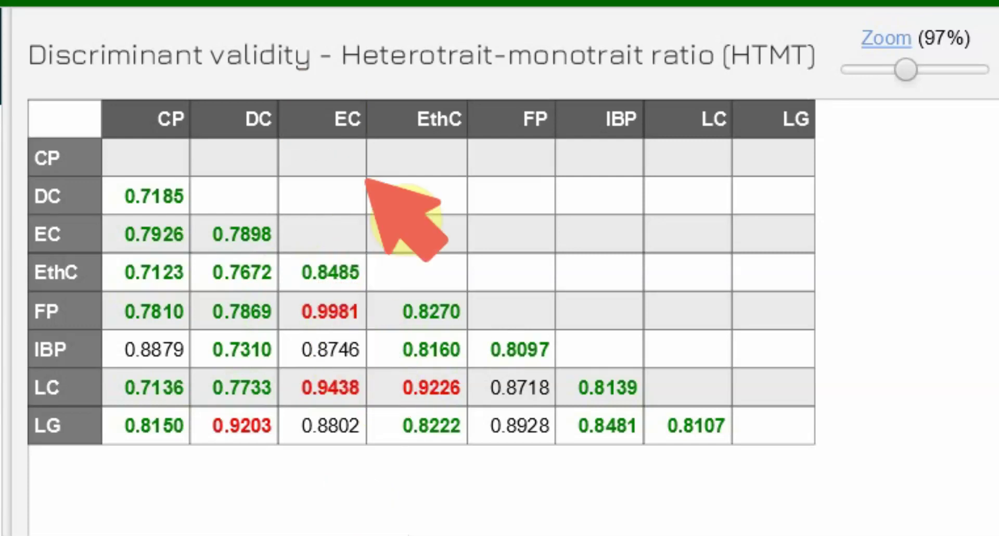
- Trace the EC column and FP row to their 0.9981 intersection and circle it
{"action": "mouse_move", "coordinate": [342, 151]}
{"action": "left_mouse_down"}
{"action": "mouse_move", "coordinate": [332, 297]}
{"action": "mouse_move", "coordinate": [339, 289]}
{"action": "mouse_move", "coordinate": [323, 269]}
{"action": "mouse_move", "coordinate": [326, 292]}
{"action": "mouse_move", "coordinate": [357, 286]}
{"action": "left_mouse_up"}
{"action": "mouse_move", "coordinate": [90, 307]}
{"action": "left_mouse_down"}
{"action": "mouse_move", "coordinate": [259, 330]}
{"action": "mouse_move", "coordinate": [263, 285]}
{"action": "mouse_move", "coordinate": [282, 314]}
{"action": "left_mouse_up"}
{"action": "mouse_move", "coordinate": [339, 322]}
{"action": "left_mouse_down"}
{"action": "mouse_move", "coordinate": [366, 310]}
{"action": "mouse_move", "coordinate": [295, 279]}
{"action": "mouse_move", "coordinate": [369, 316]}
{"action": "left_mouse_up"}
{"action": "left_click_drag", "start_coordinate": [443, 219], "coordinate": [433, 232]}
{"action": "left_click", "coordinate": [515, 306]}
{"action": "mouse_move", "coordinate": [520, 311]}
{"action": "left_mouse_down"}
{"action": "mouse_move", "coordinate": [529, 316]}
{"action": "mouse_move", "coordinate": [509, 346]}
{"action": "left_mouse_up"}
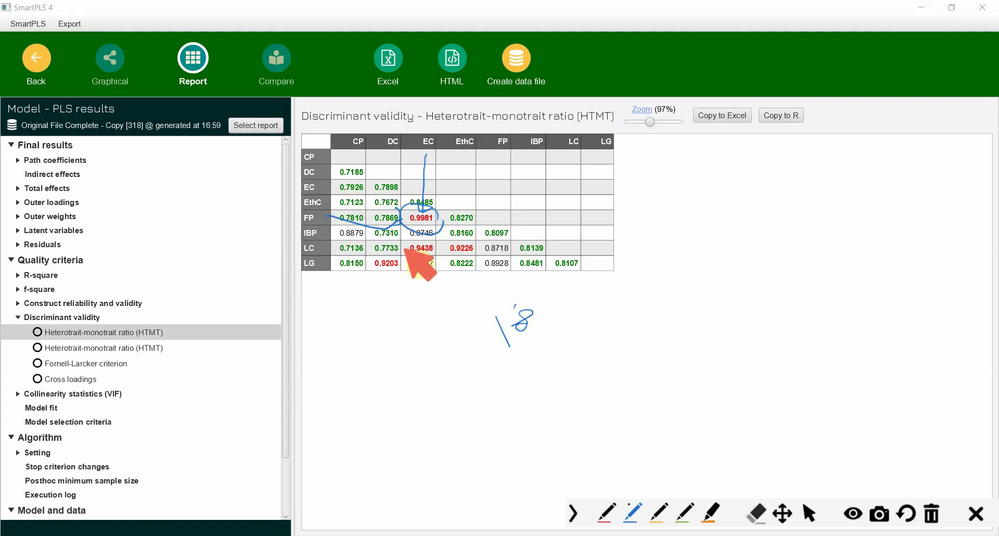
{"action": "left_click_drag", "start_coordinate": [410, 255], "coordinate": [433, 262]}
{"action": "left_click_drag", "start_coordinate": [368, 268], "coordinate": [395, 272]}
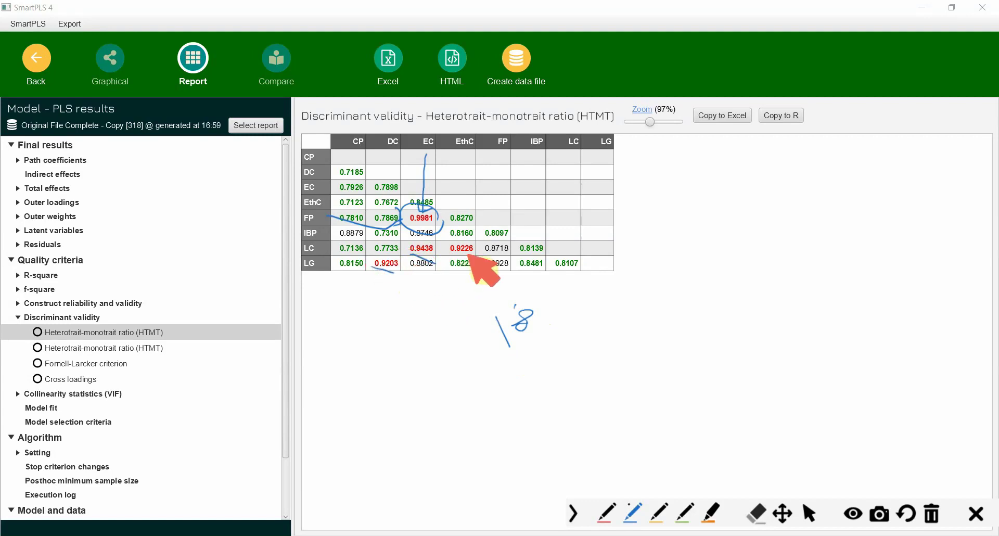
{"action": "left_click_drag", "start_coordinate": [448, 250], "coordinate": [472, 253]}
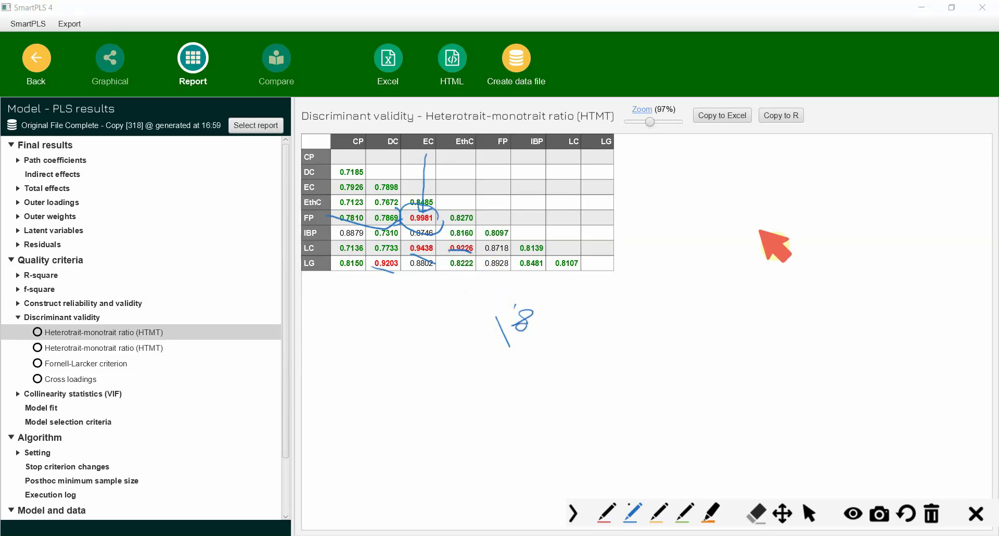
{"action": "left_click", "coordinate": [739, 238]}
{"action": "mouse_move", "coordinate": [749, 220]}
{"action": "left_mouse_down"}
{"action": "mouse_move", "coordinate": [762, 245]}
{"action": "mouse_move", "coordinate": [777, 294]}
{"action": "mouse_move", "coordinate": [750, 307]}
{"action": "left_mouse_up"}
{"action": "left_click_drag", "start_coordinate": [749, 347], "coordinate": [786, 337]}
{"action": "mouse_move", "coordinate": [772, 375]}
{"action": "left_mouse_down"}
{"action": "mouse_move", "coordinate": [790, 418]}
{"action": "mouse_move", "coordinate": [781, 437]}
{"action": "left_mouse_up"}
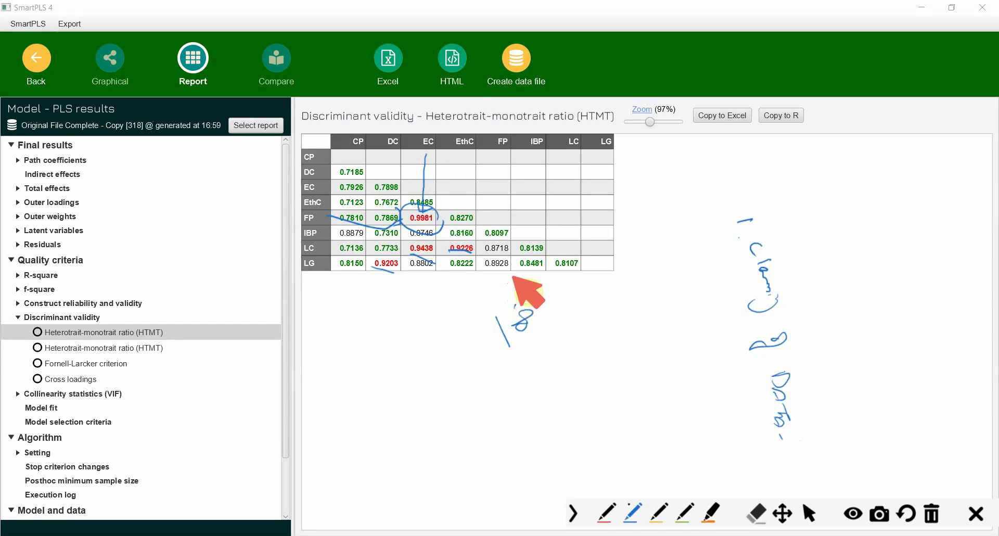
{"action": "left_click", "coordinate": [931, 514]}
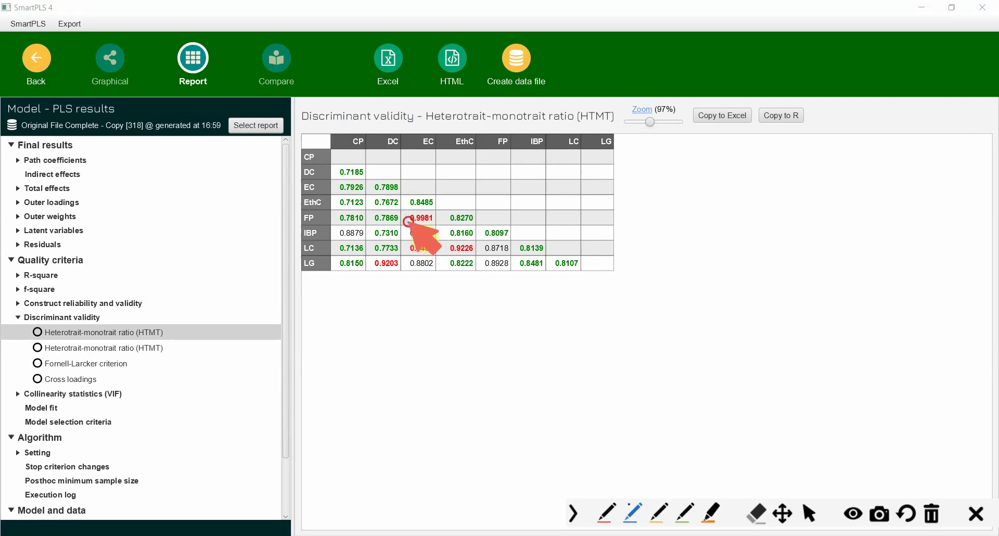
{"action": "left_click_drag", "start_coordinate": [380, 269], "coordinate": [487, 253]}
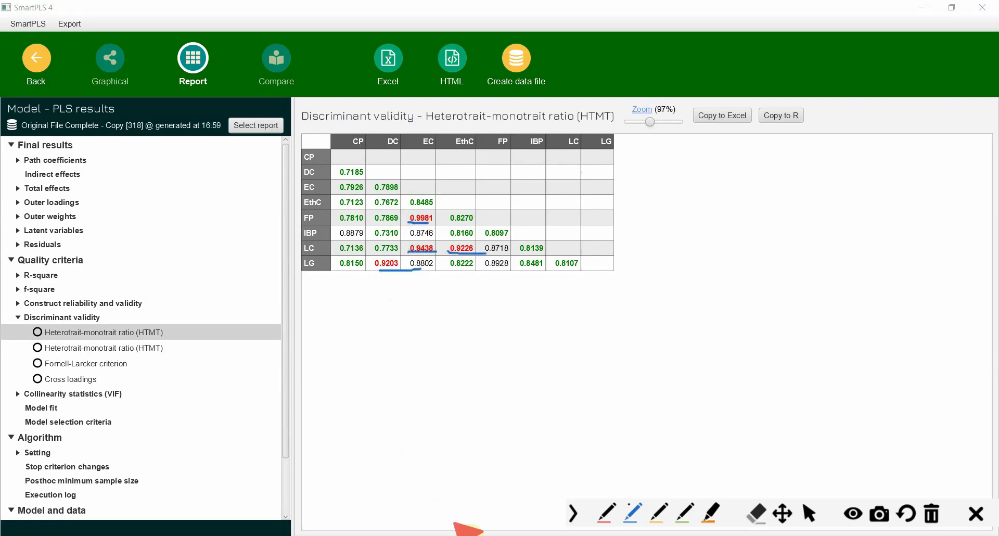
{"action": "left_click", "coordinate": [931, 514]}
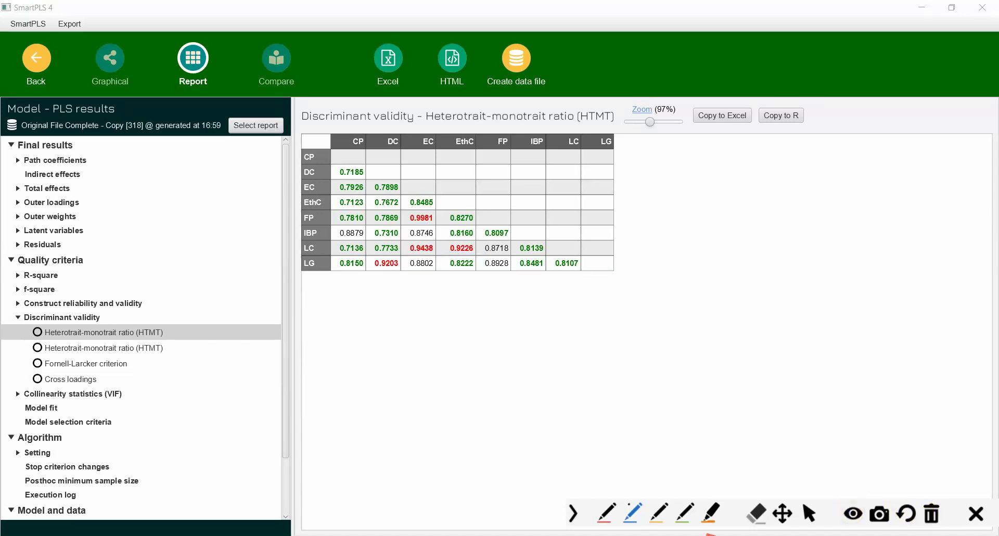
{"action": "left_click", "coordinate": [573, 513]}
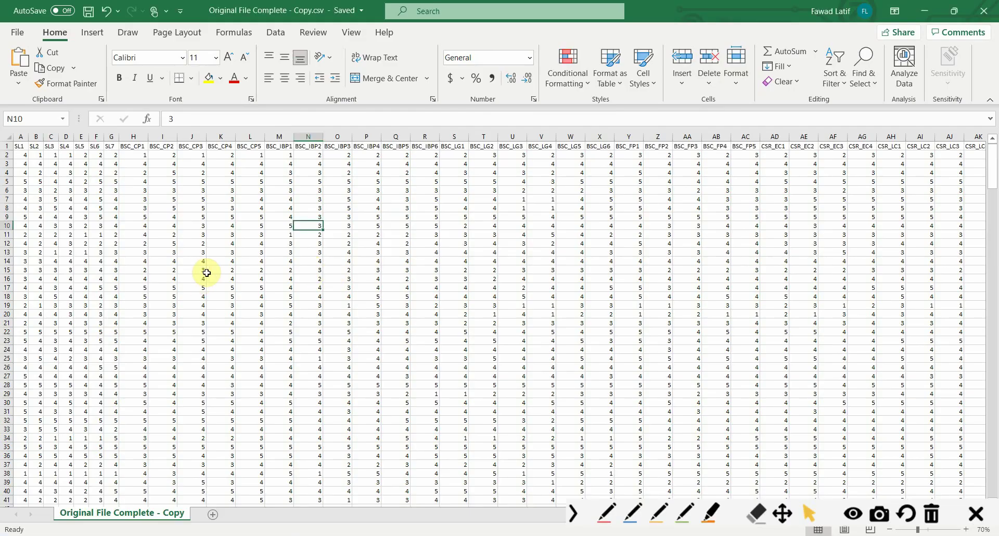
- Enter =STDEV.P(A2:BL2) in cell BM2 to get row 2's answer standard deviation
{"action": "left_click", "coordinate": [977, 518]}
{"action": "left_click", "coordinate": [916, 514]}
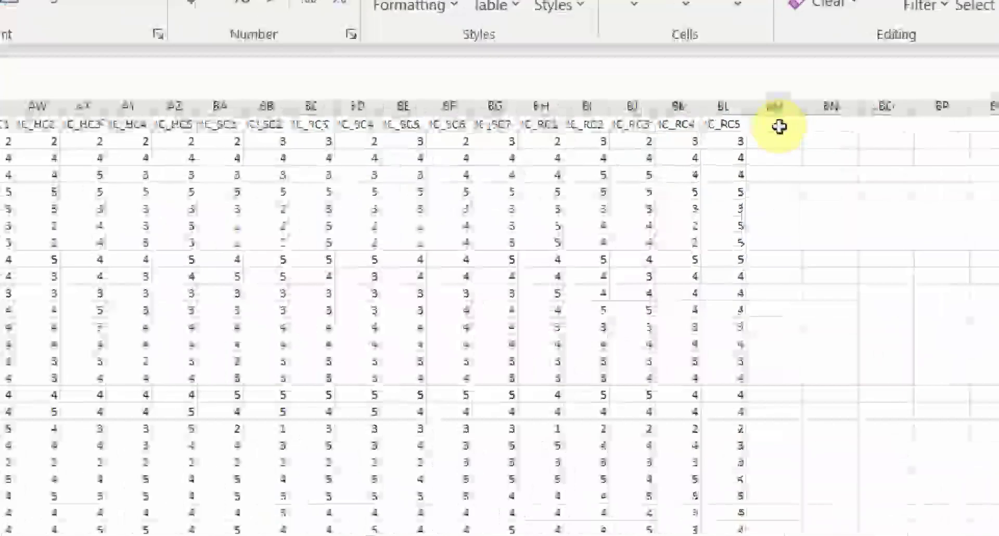
{"action": "left_click", "coordinate": [757, 154]}
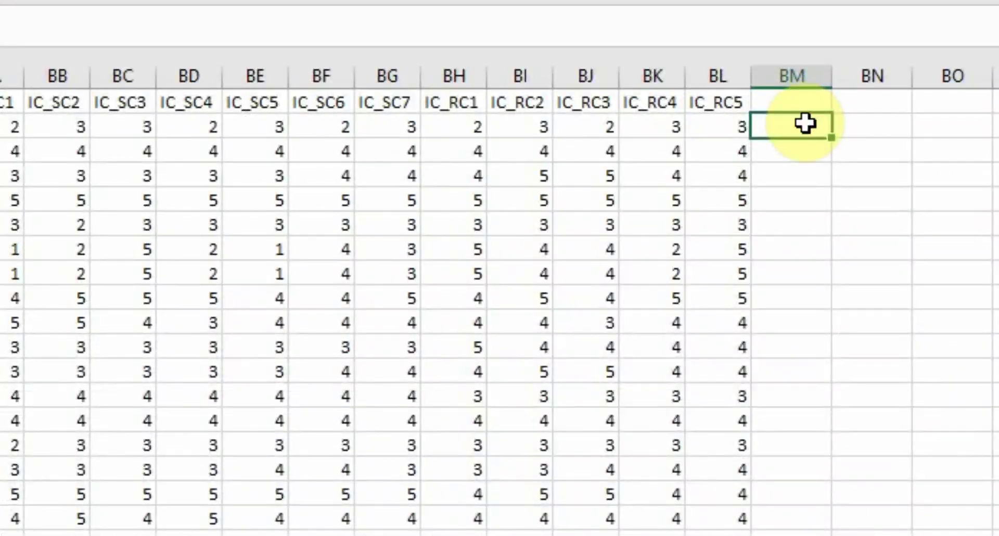
{"action": "type", "text": "=std"}
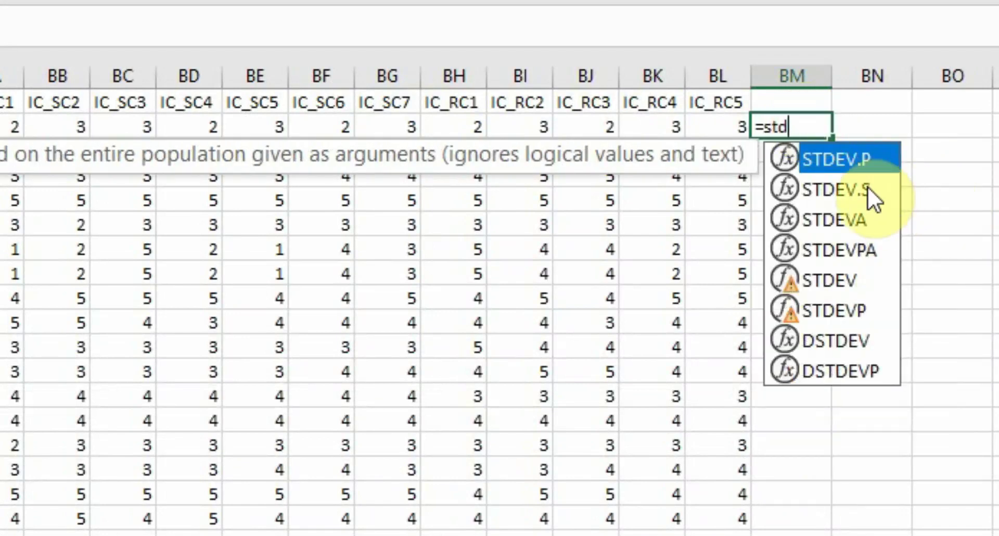
{"action": "double_click", "coordinate": [848, 159]}
{"action": "left_click_drag", "start_coordinate": [736, 127], "coordinate": [19, 154]}
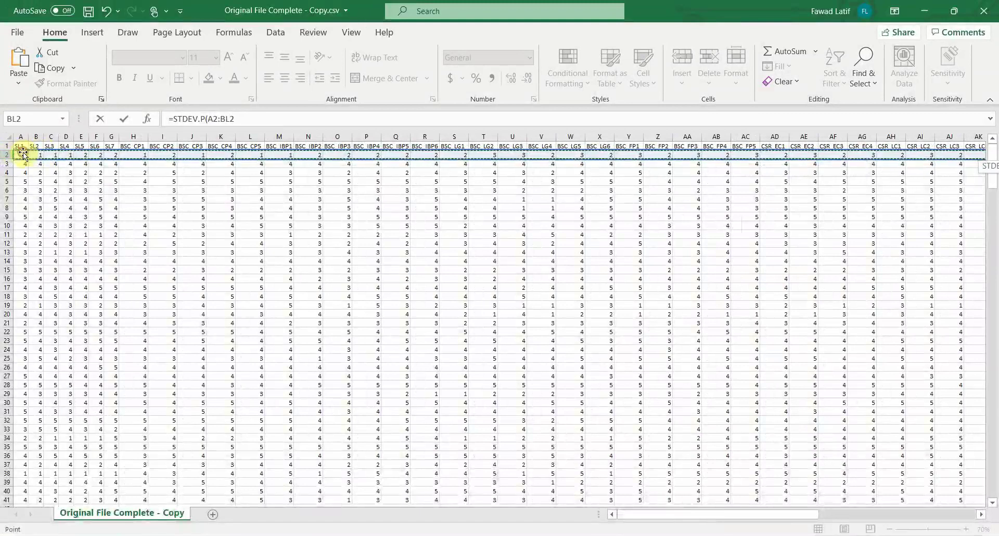
{"action": "left_click", "coordinate": [946, 514]}
{"action": "key", "text": "Return"}
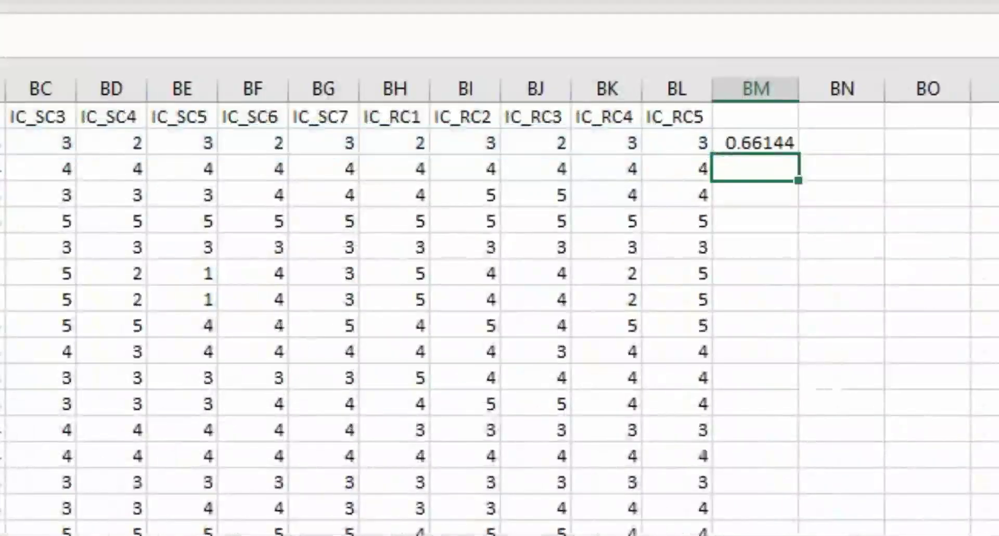
- Fill the BM2 formula down column BM for every respondent
{"action": "left_click", "coordinate": [749, 143]}
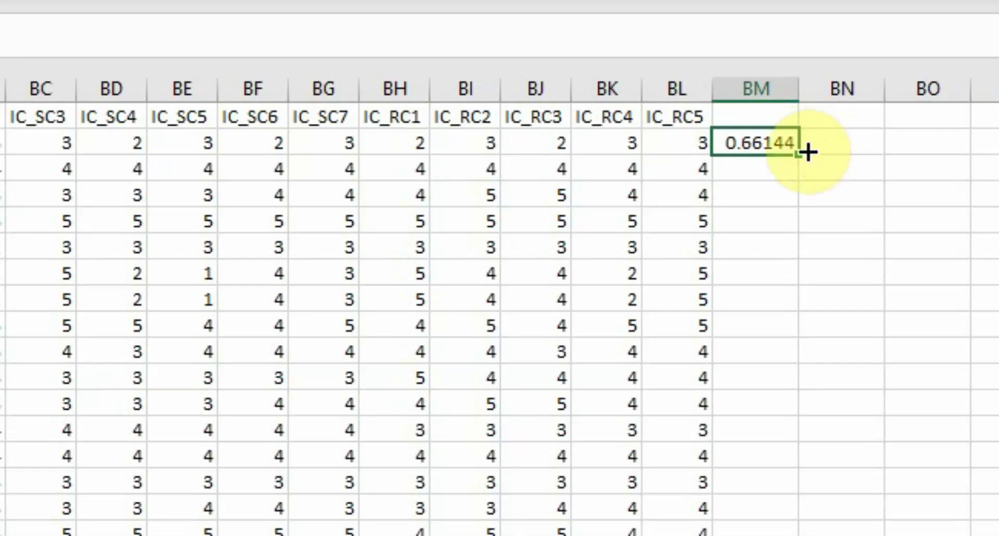
{"action": "double_click", "coordinate": [799, 152]}
{"action": "scroll", "coordinate": [794, 205], "scroll_direction": "down", "scroll_amount": 4}
{"action": "scroll", "coordinate": [781, 235], "scroll_direction": "up", "scroll_amount": 4}
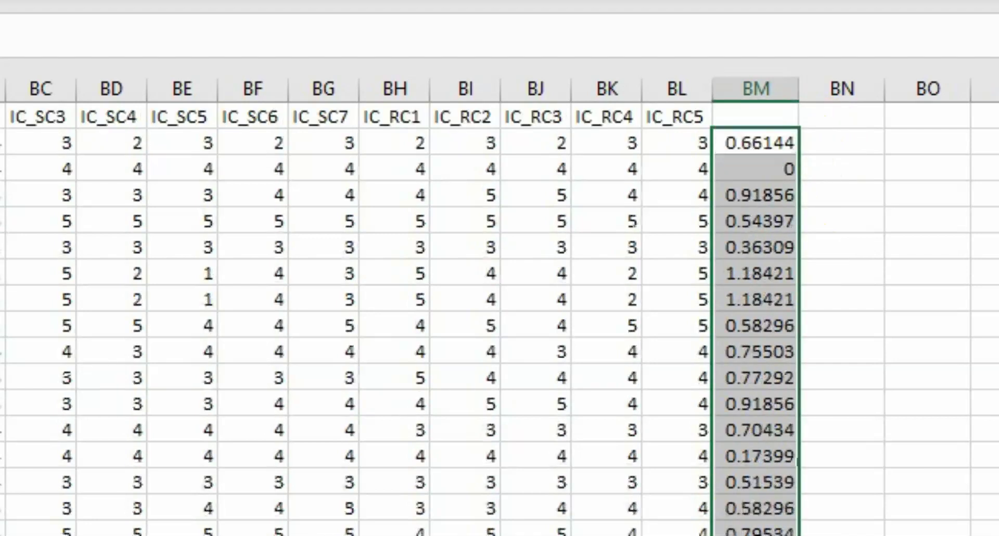
- Check the filled formulas in BM3 and BM42 against row 3's item answers
{"action": "left_click", "coordinate": [757, 150]}
{"action": "left_click", "coordinate": [764, 165]}
{"action": "left_click_drag", "start_coordinate": [682, 168], "coordinate": [4, 195]}
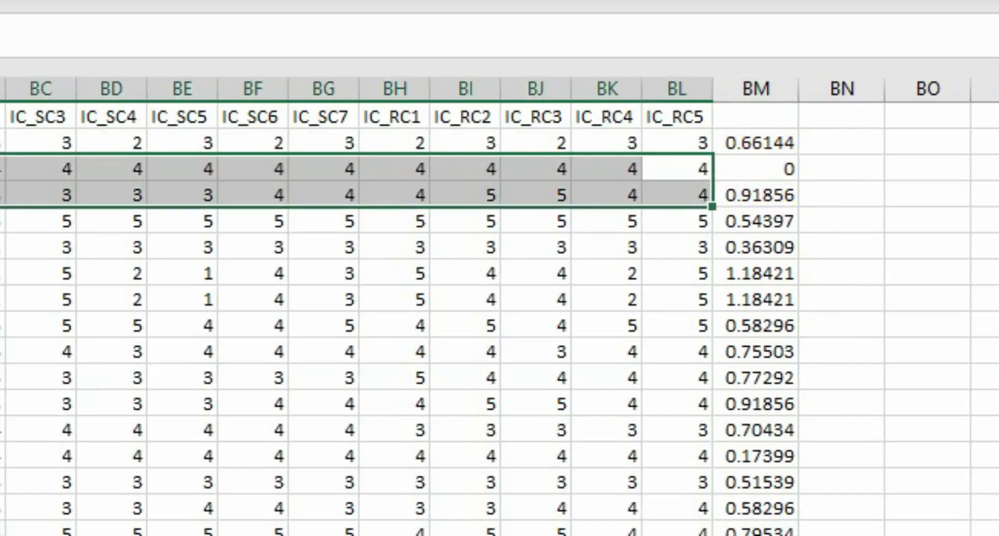
{"action": "scroll", "coordinate": [675, 258], "scroll_direction": "down", "scroll_amount": 1}
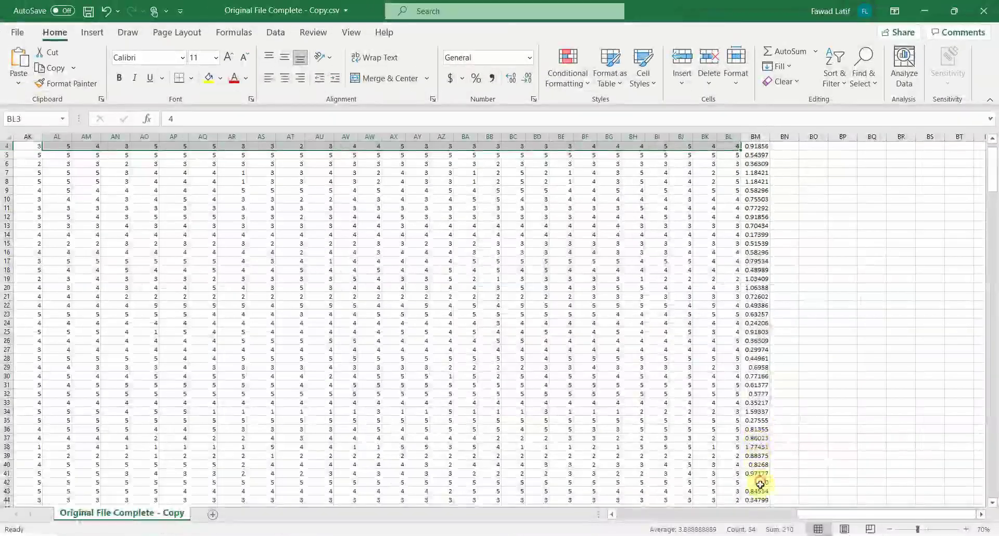
{"action": "left_click", "coordinate": [758, 482]}
{"action": "scroll", "coordinate": [760, 468], "scroll_direction": "down", "scroll_amount": 20}
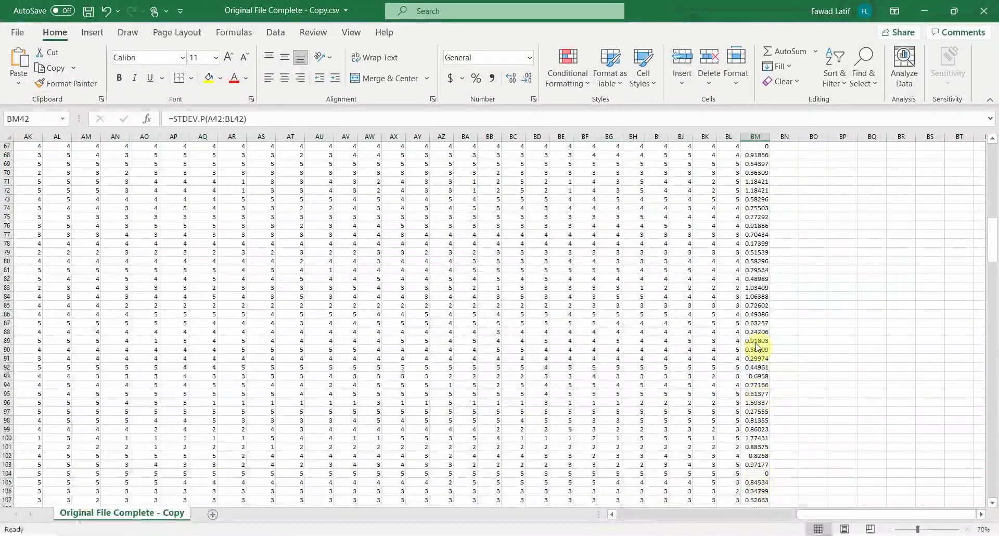
{"action": "scroll", "coordinate": [746, 211], "scroll_direction": "up", "scroll_amount": 20}
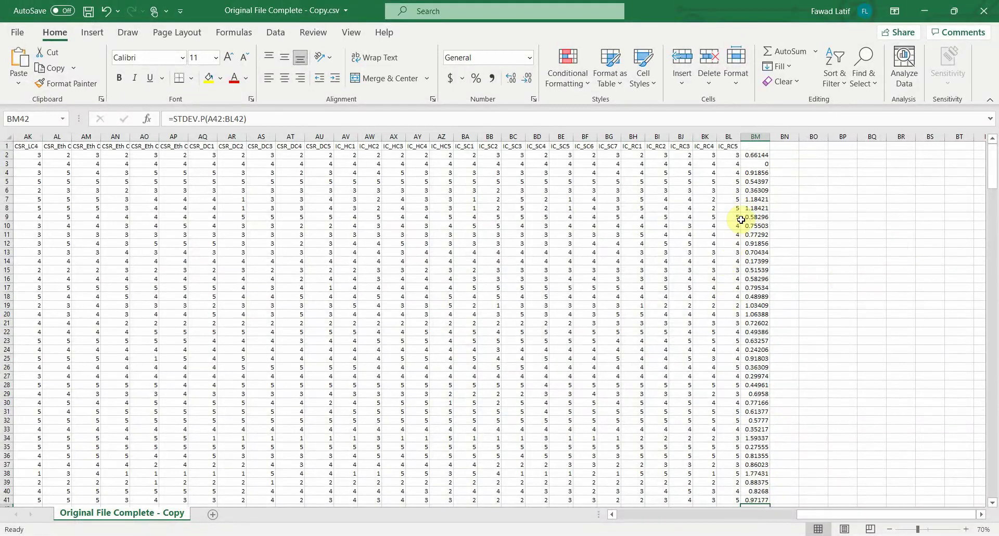
- Sort the data rows by the standard deviation values in column BM
{"action": "left_click", "coordinate": [758, 136]}
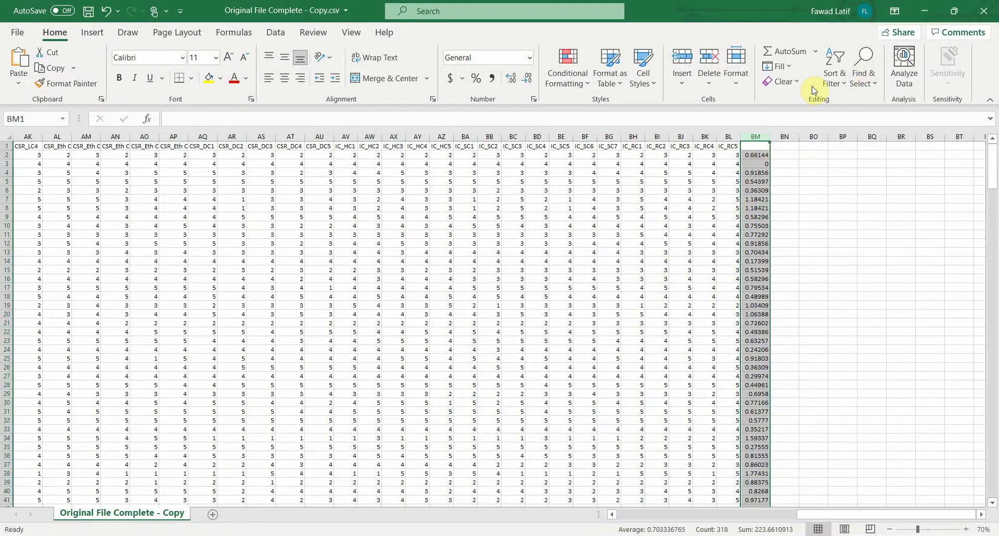
{"action": "left_click", "coordinate": [835, 73]}
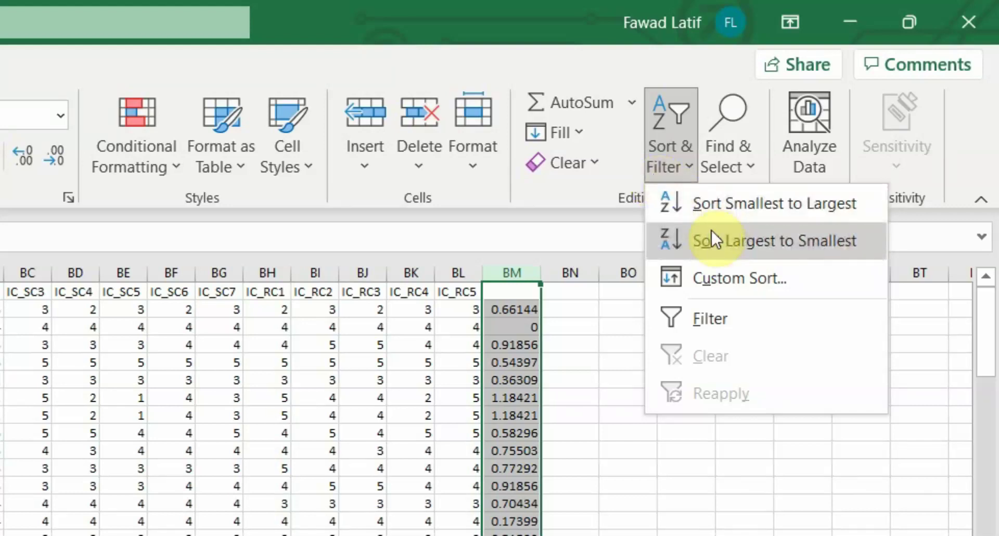
{"action": "left_click", "coordinate": [720, 210]}
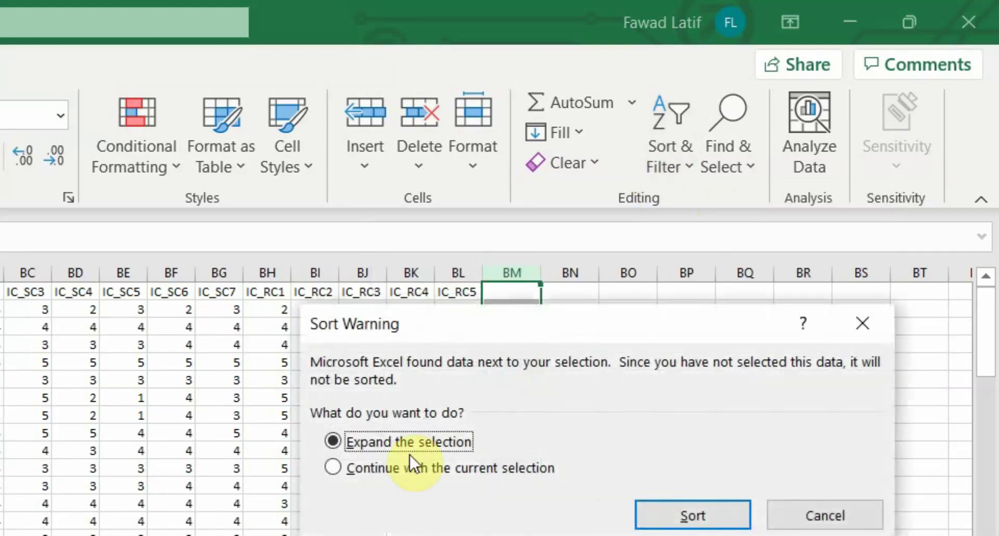
{"action": "key", "text": "Return"}
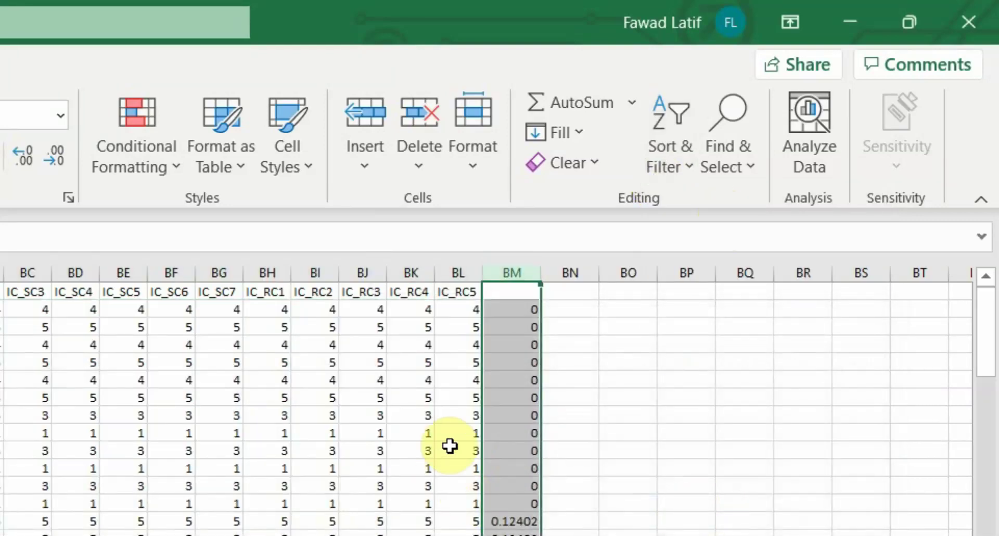
- Delete rows 2–13, the twelve responses with zero standard deviation
{"action": "left_click_drag", "start_coordinate": [504, 309], "coordinate": [524, 487]}
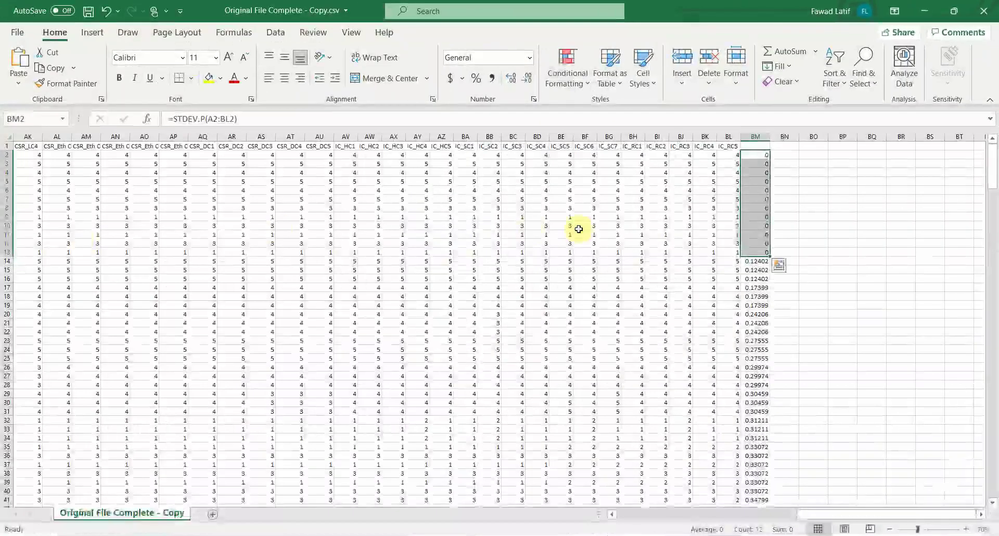
{"action": "left_click", "coordinate": [756, 251]}
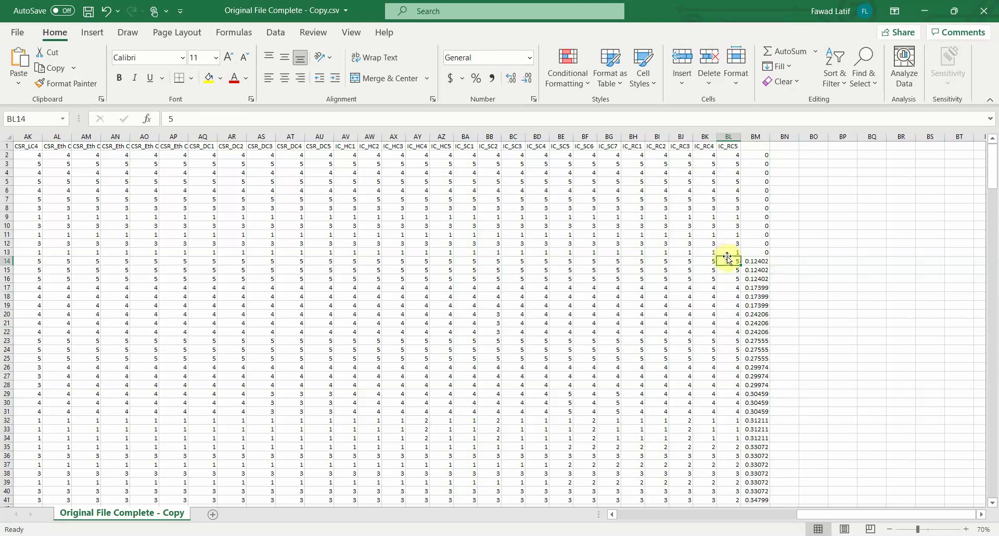
{"action": "left_click_drag", "start_coordinate": [756, 248], "coordinate": [3, 154]}
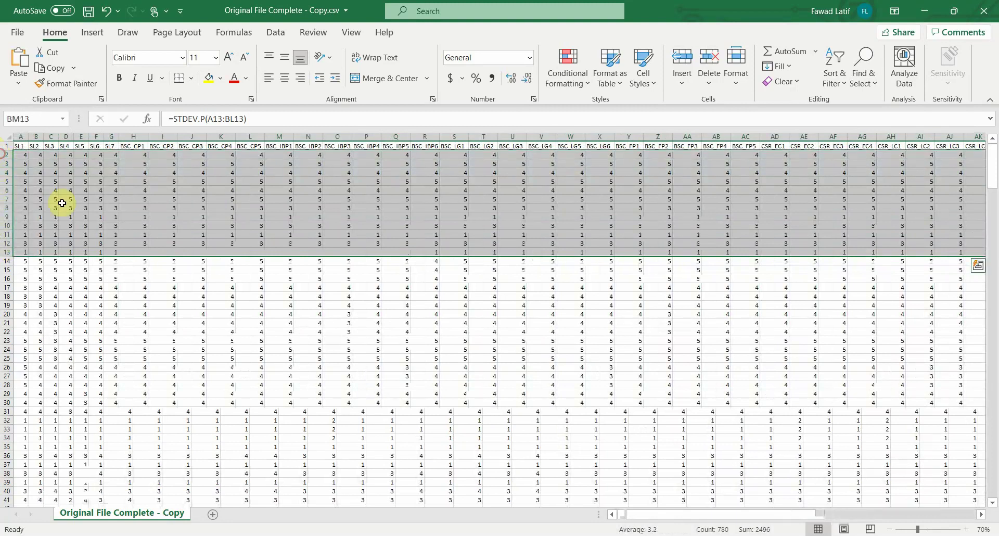
{"action": "right_click", "coordinate": [8, 226]}
{"action": "key", "text": "Escape"}
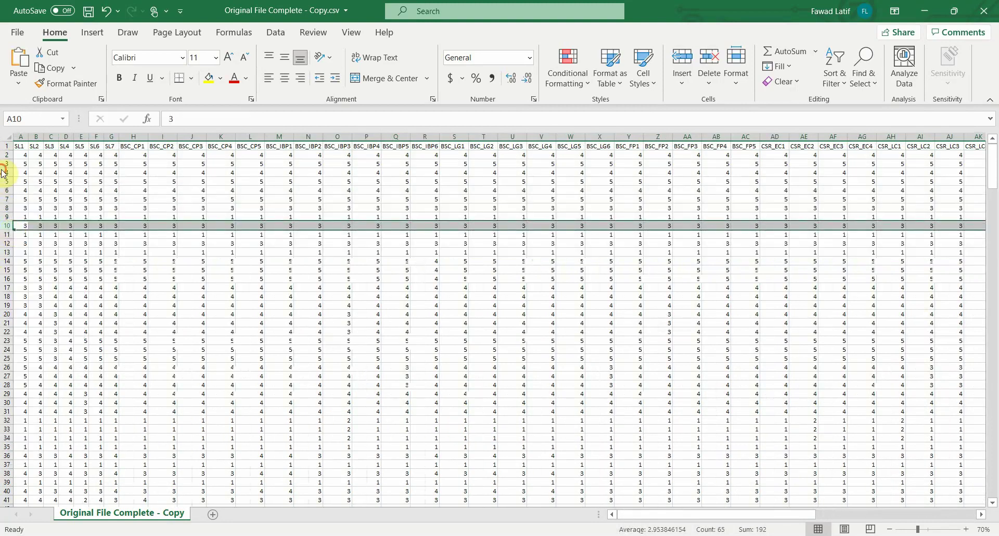
{"action": "left_click_drag", "start_coordinate": [5, 154], "coordinate": [8, 212]}
{"action": "left_click", "coordinate": [936, 515]}
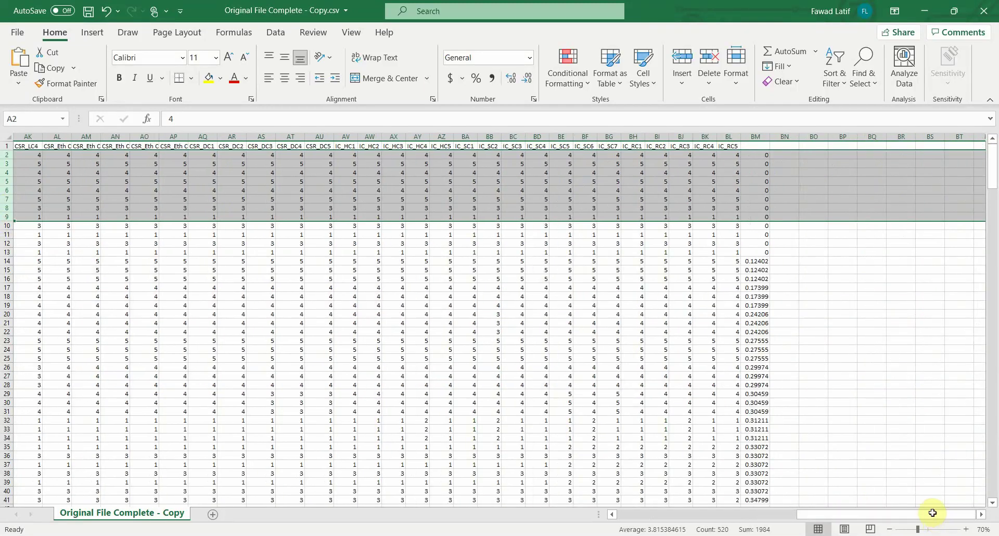
{"action": "left_click", "coordinate": [755, 252]}
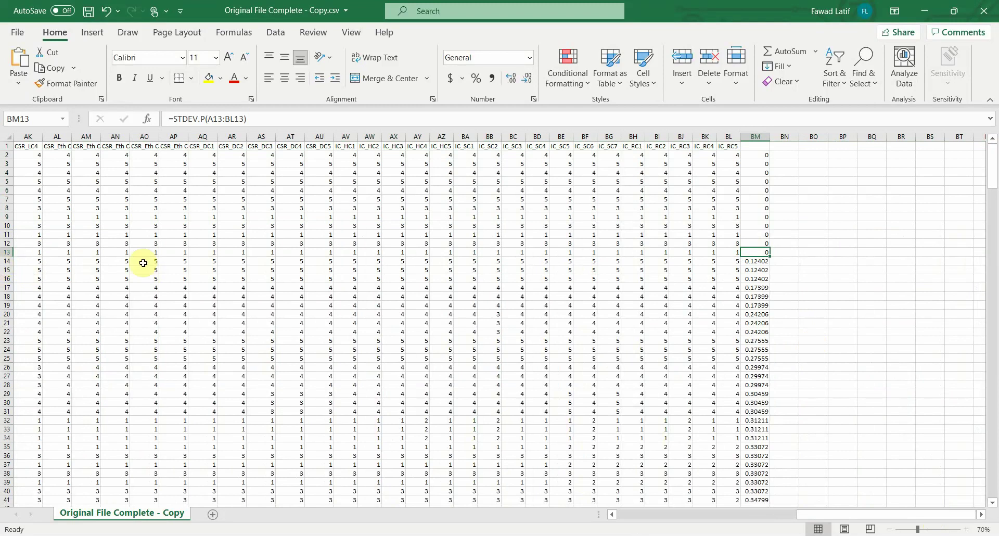
{"action": "left_click_drag", "start_coordinate": [6, 155], "coordinate": [1, 250]}
{"action": "right_click", "coordinate": [8, 225]}
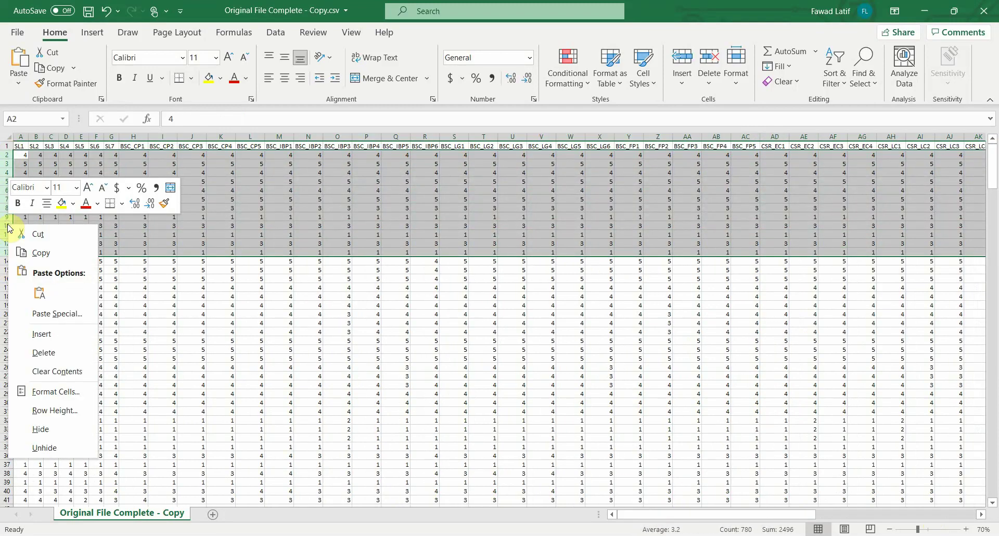
{"action": "left_click", "coordinate": [49, 353]}
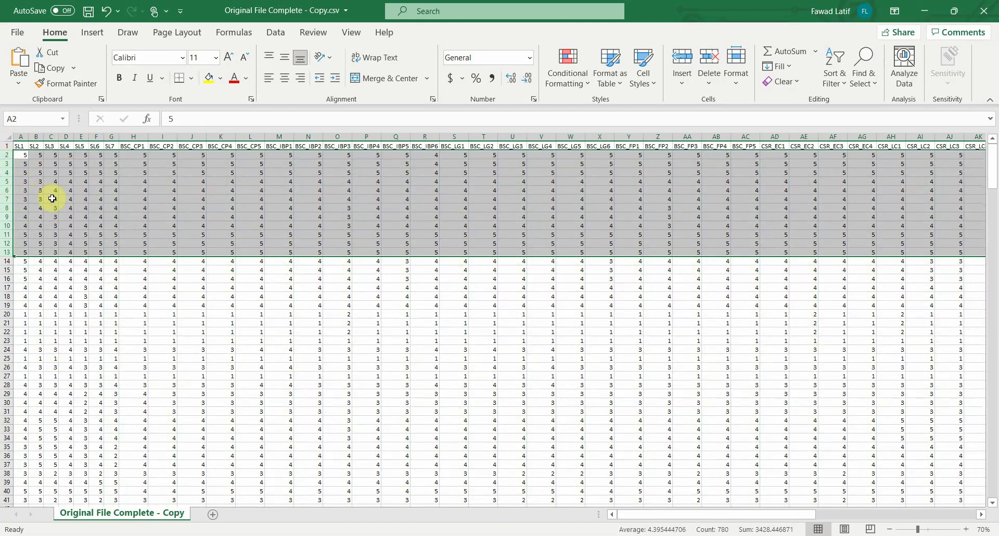
- Delete rows 2–10, the responses with the next-lowest deviation of 0.24206
{"action": "left_click", "coordinate": [245, 180]}
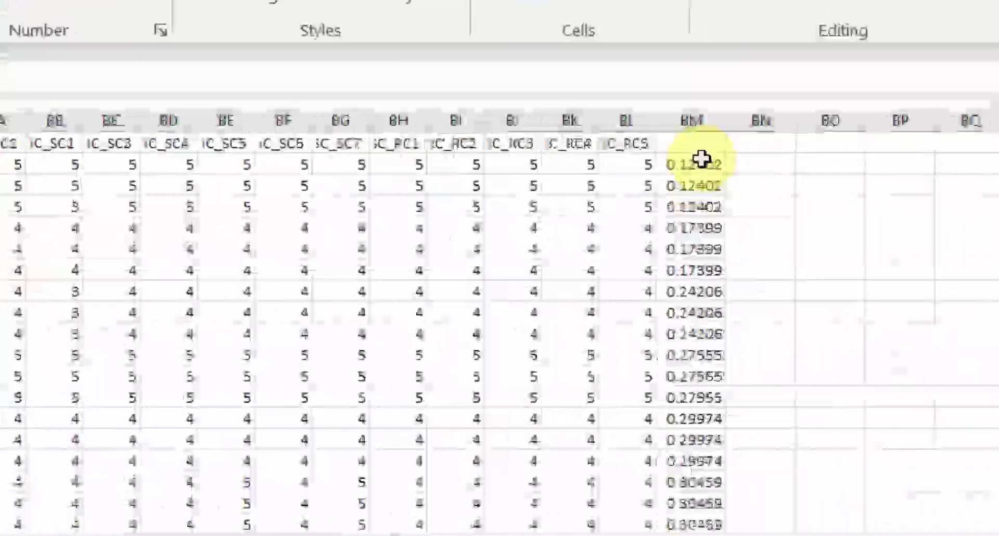
{"action": "left_click_drag", "start_coordinate": [749, 179], "coordinate": [778, 281]}
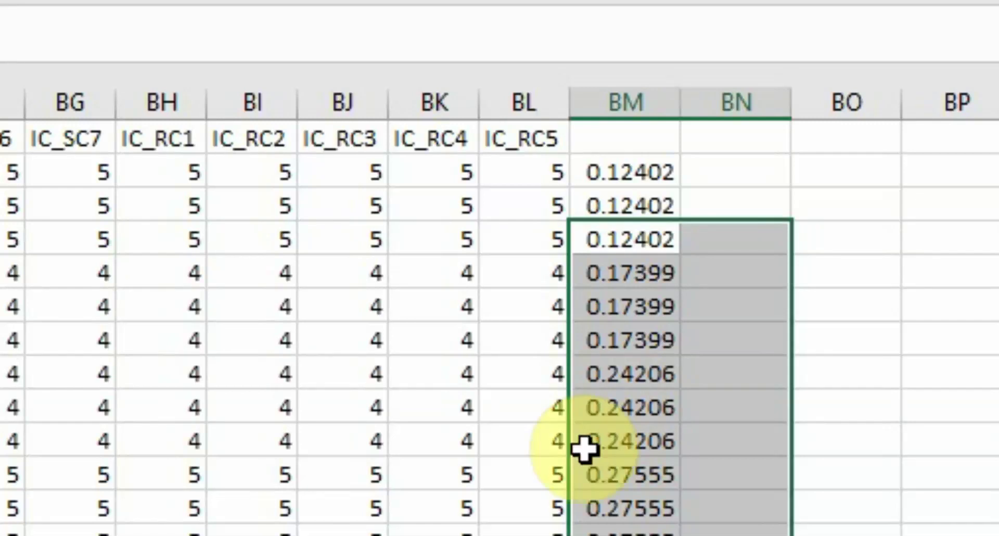
{"action": "left_click", "coordinate": [619, 407]}
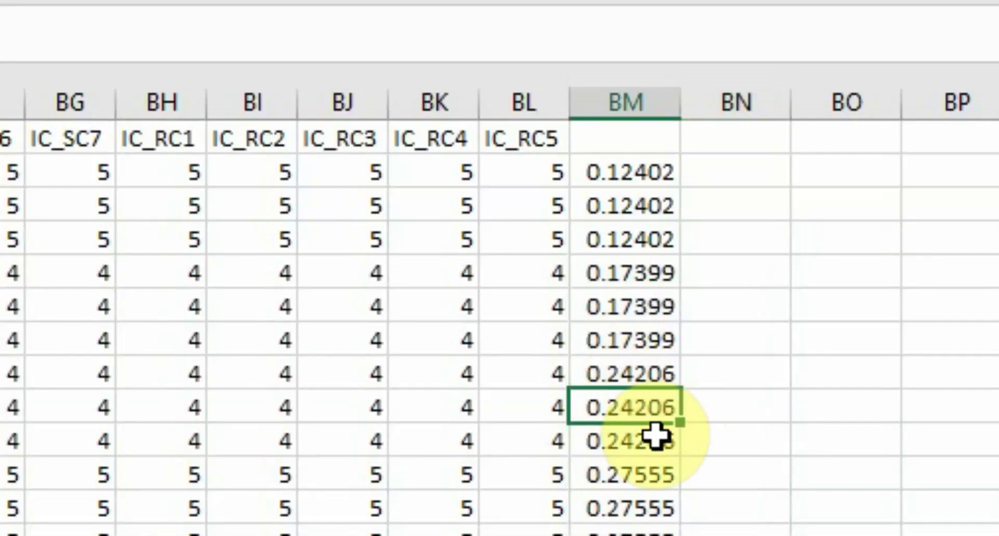
{"action": "left_click", "coordinate": [636, 448]}
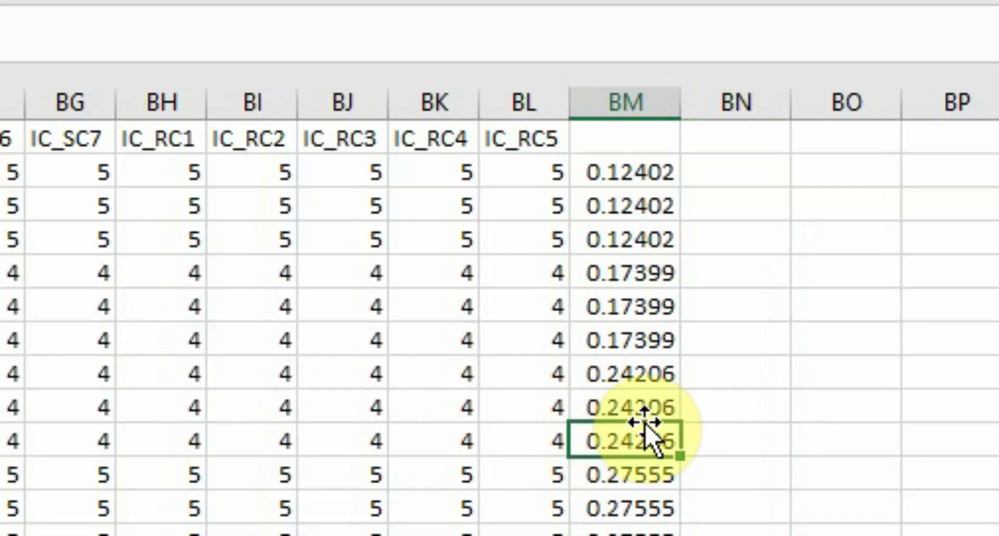
{"action": "left_click", "coordinate": [763, 415]}
{"action": "left_click_drag", "start_coordinate": [627, 408], "coordinate": [558, 185]}
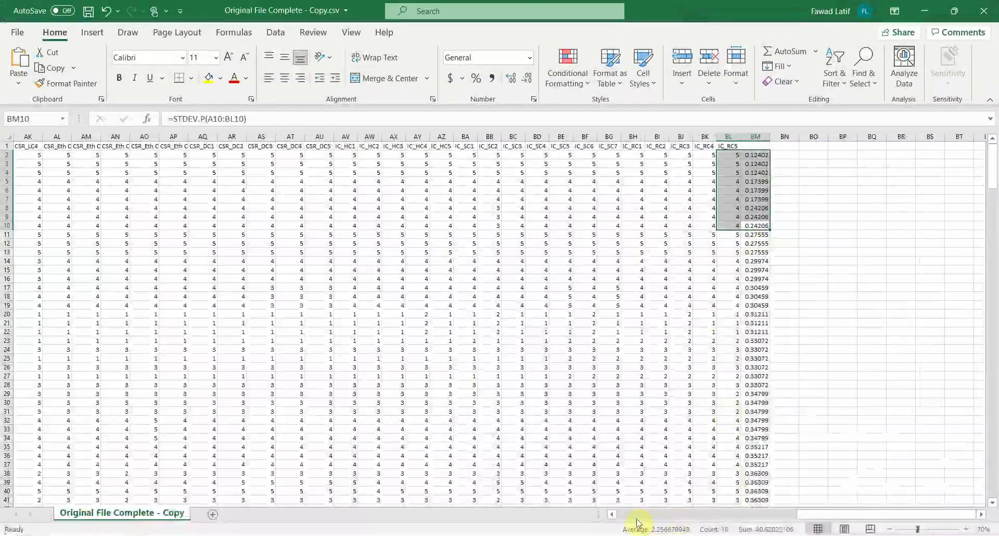
{"action": "left_click_drag", "start_coordinate": [637, 515], "coordinate": [631, 514]}
{"action": "left_click_drag", "start_coordinate": [2, 155], "coordinate": [3, 226]}
{"action": "right_click", "coordinate": [2, 205]}
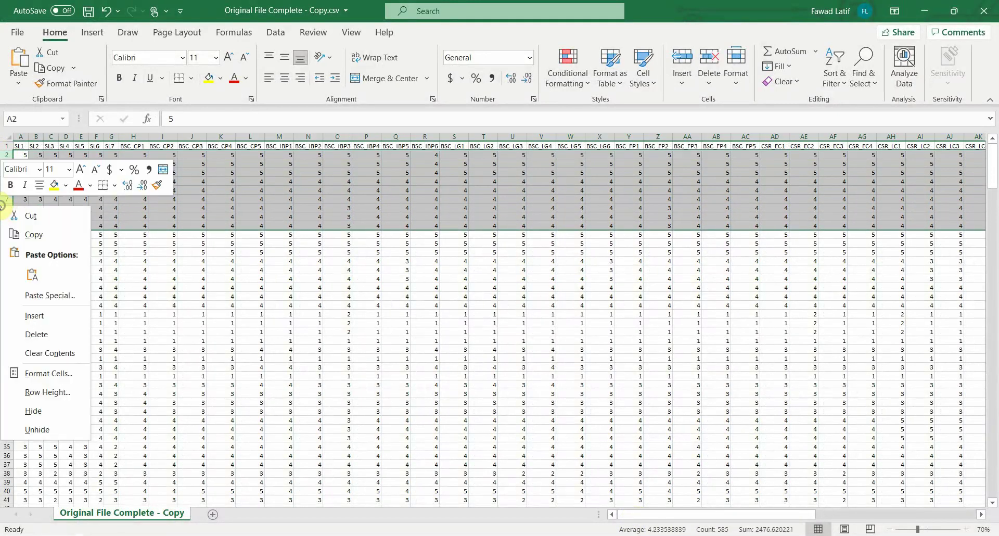
{"action": "left_click", "coordinate": [36, 334]}
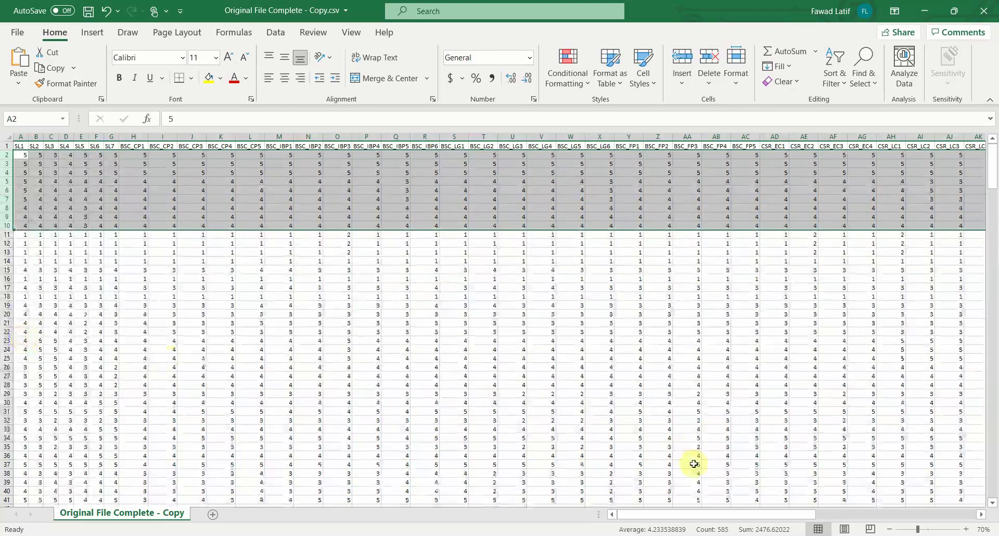
- Check that BM2 now holds the lowest remaining deviation and scroll through the data
{"action": "left_click", "coordinate": [928, 516]}
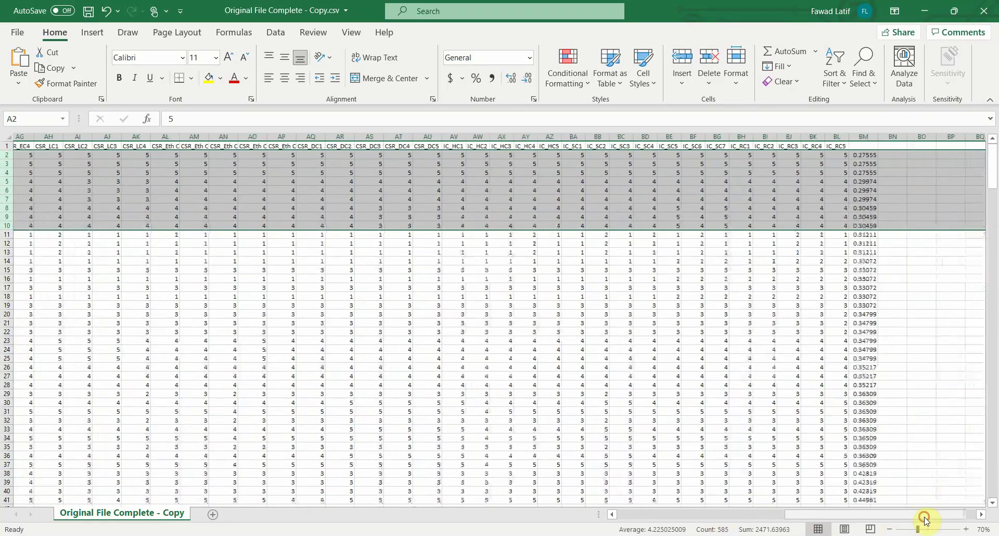
{"action": "left_click", "coordinate": [749, 155]}
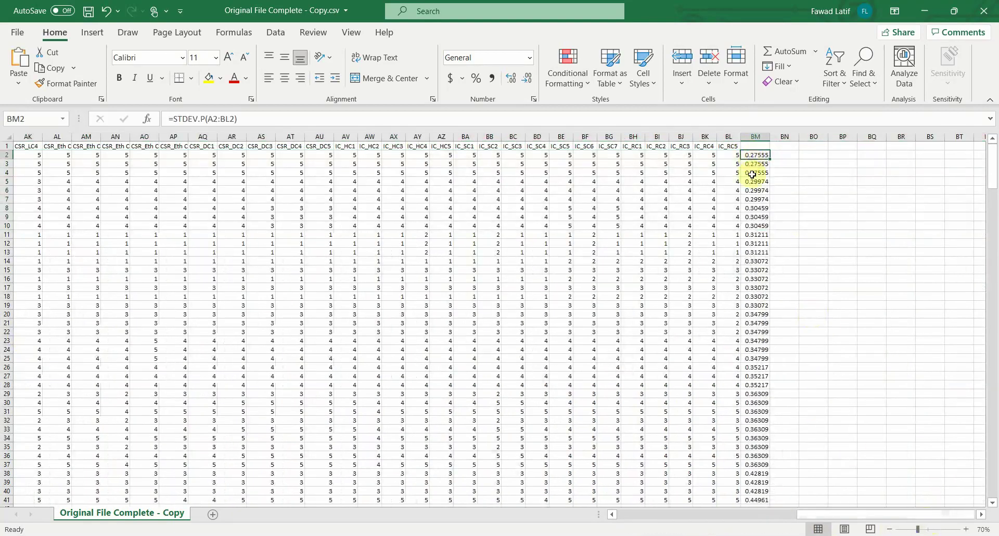
{"action": "scroll", "coordinate": [751, 295], "scroll_direction": "down", "scroll_amount": 20}
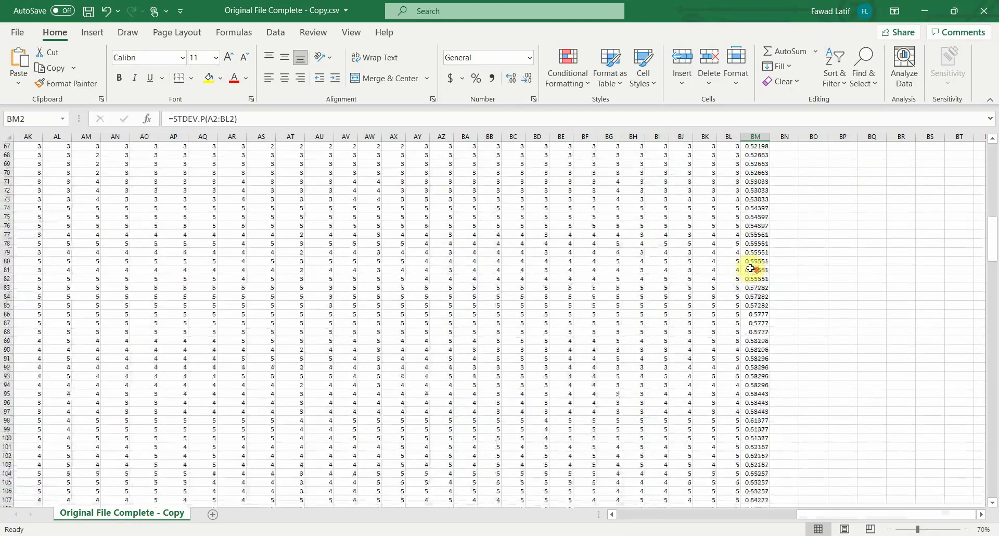
{"action": "scroll", "coordinate": [751, 268], "scroll_direction": "down", "scroll_amount": 20}
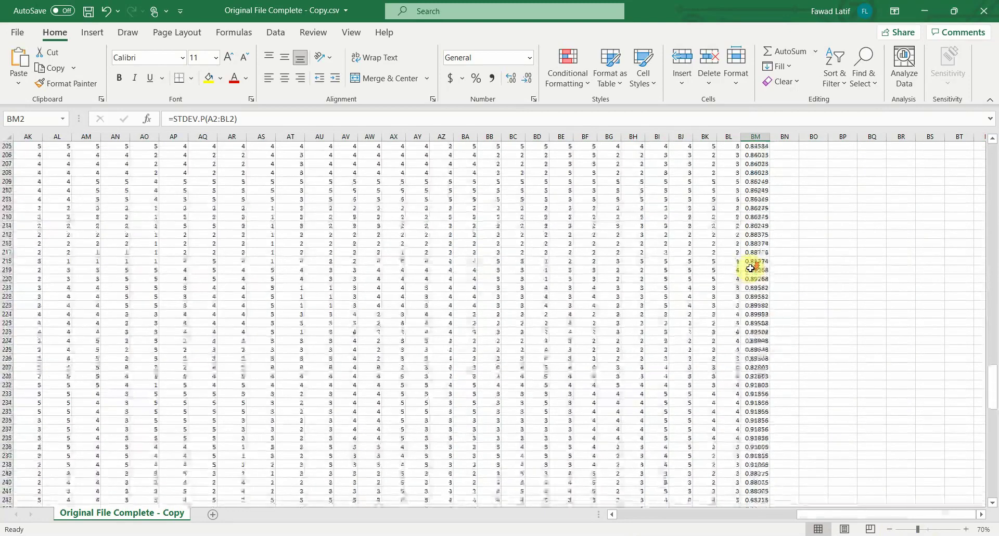
{"action": "scroll", "coordinate": [751, 268], "scroll_direction": "down", "scroll_amount": 17}
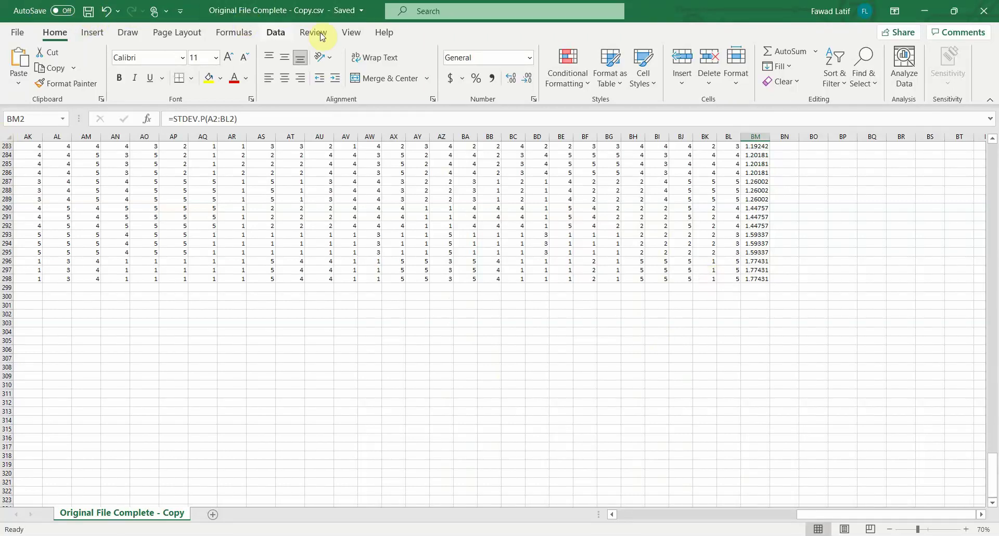
- Import the screened CSV into DV Issue as Original File Complete - Copy_1 with 297 cases
{"action": "key", "text": "alt+Tab"}
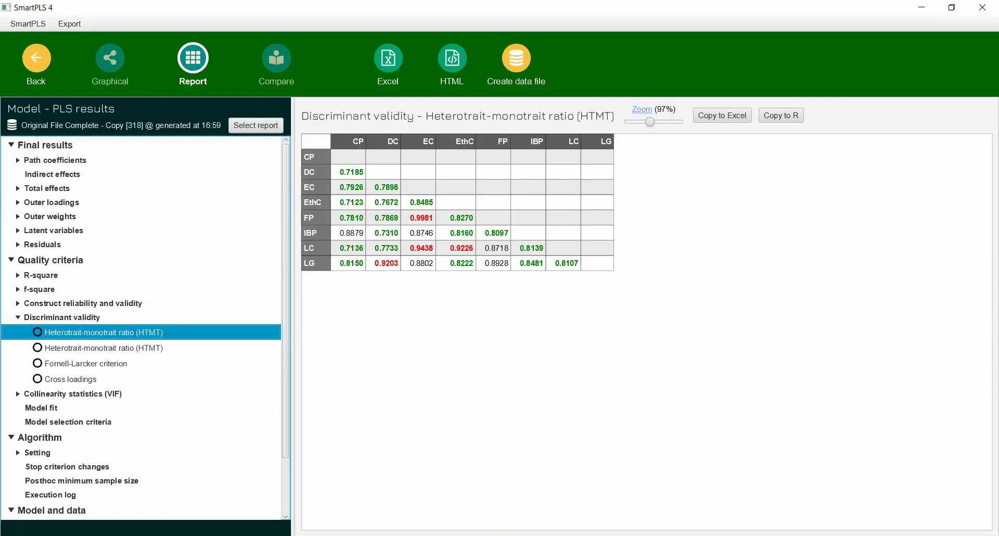
{"action": "left_click", "coordinate": [32, 67]}
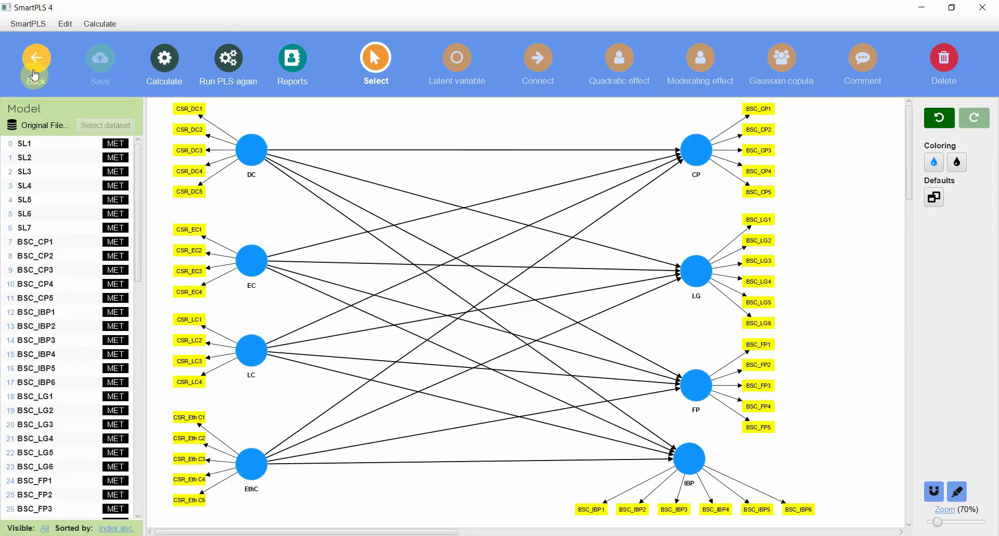
{"action": "left_click", "coordinate": [34, 75]}
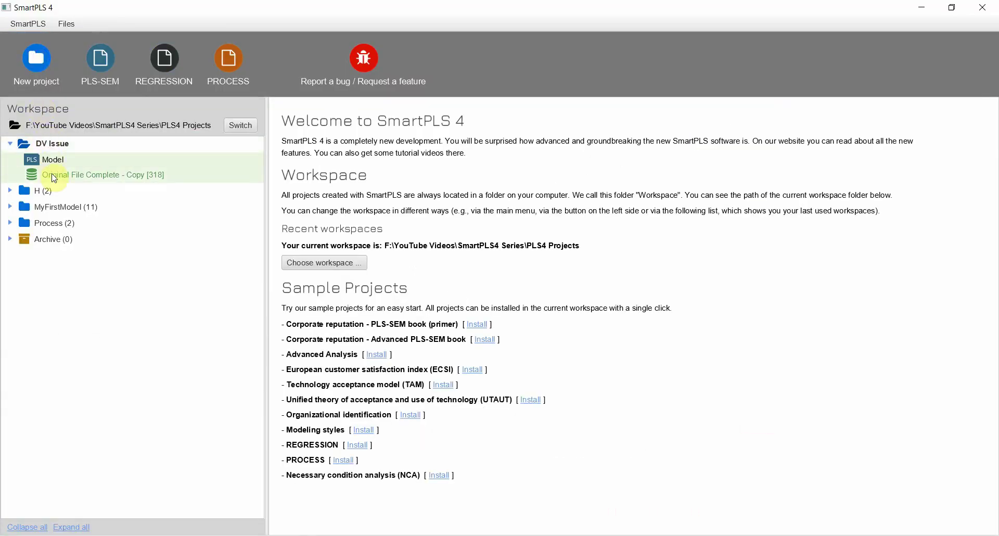
{"action": "right_click", "coordinate": [55, 143]}
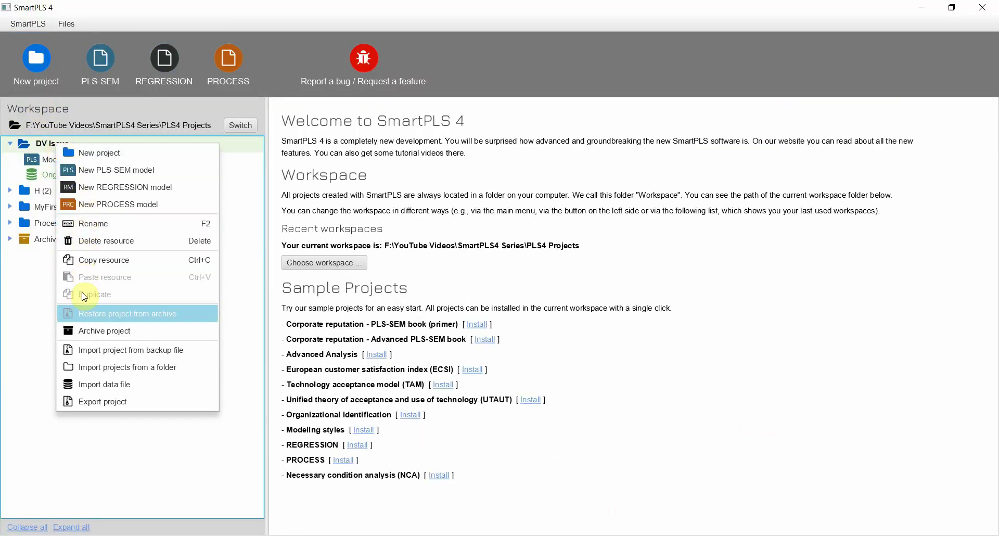
{"action": "left_click", "coordinate": [156, 385]}
{"action": "double_click", "coordinate": [189, 122]}
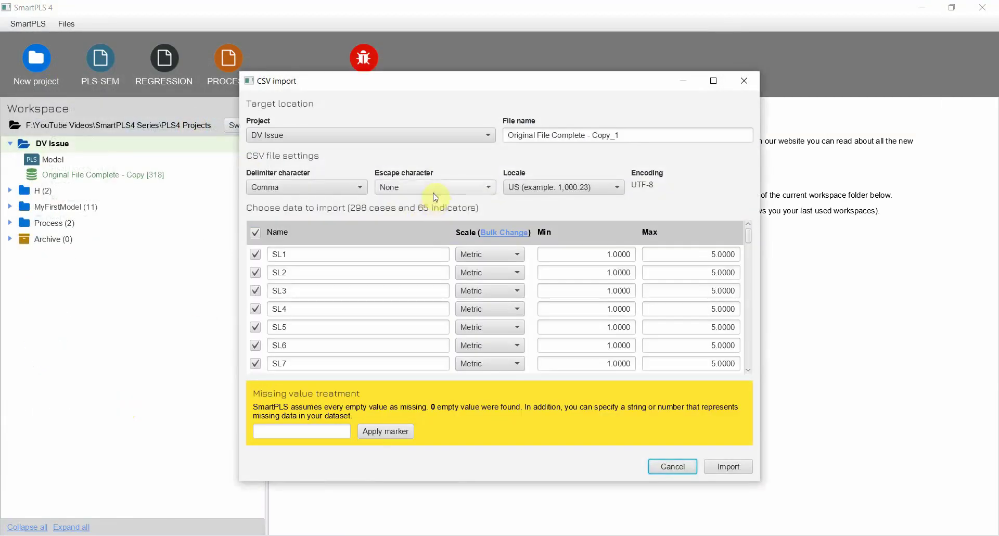
{"action": "left_click", "coordinate": [713, 466]}
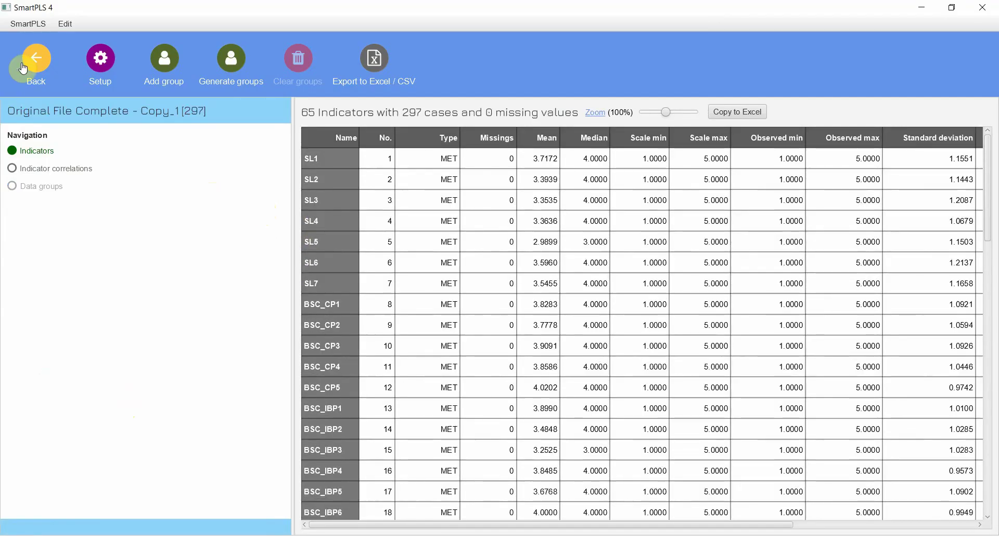
{"action": "left_click", "coordinate": [37, 58]}
{"action": "left_click", "coordinate": [148, 180], "text": "ctrl"}
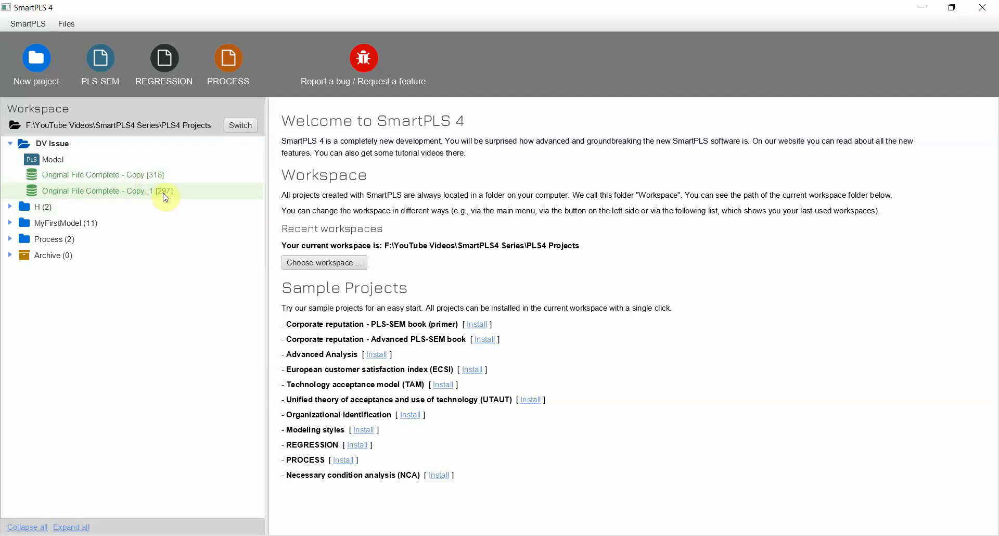
- Delete the old 318-case data file from the DV Issue project
{"action": "right_click", "coordinate": [135, 174]}
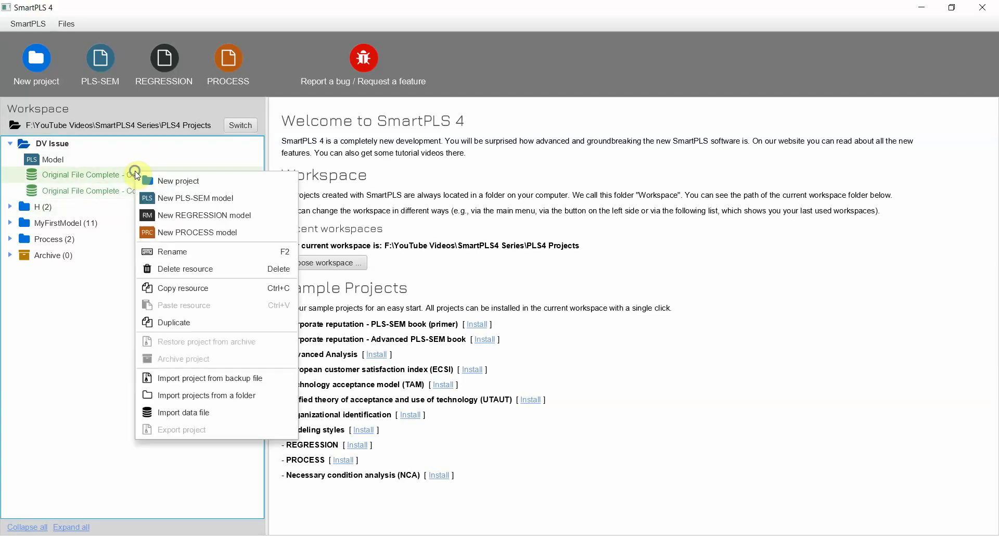
{"action": "left_click", "coordinate": [203, 268]}
{"action": "left_click", "coordinate": [531, 298]}
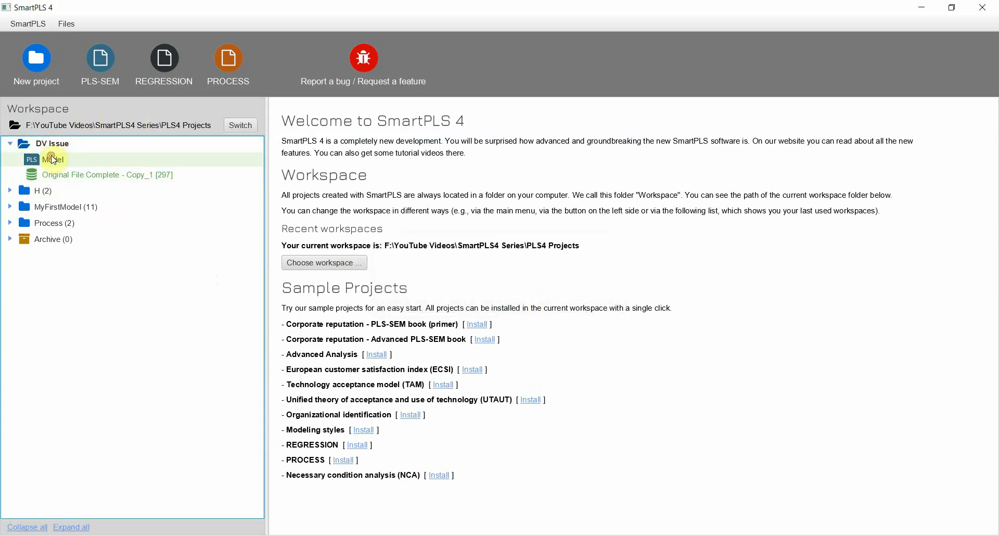
- Open the DV Issue model and start the PLS-SEM algorithm on the new data
{"action": "double_click", "coordinate": [265, 161]}
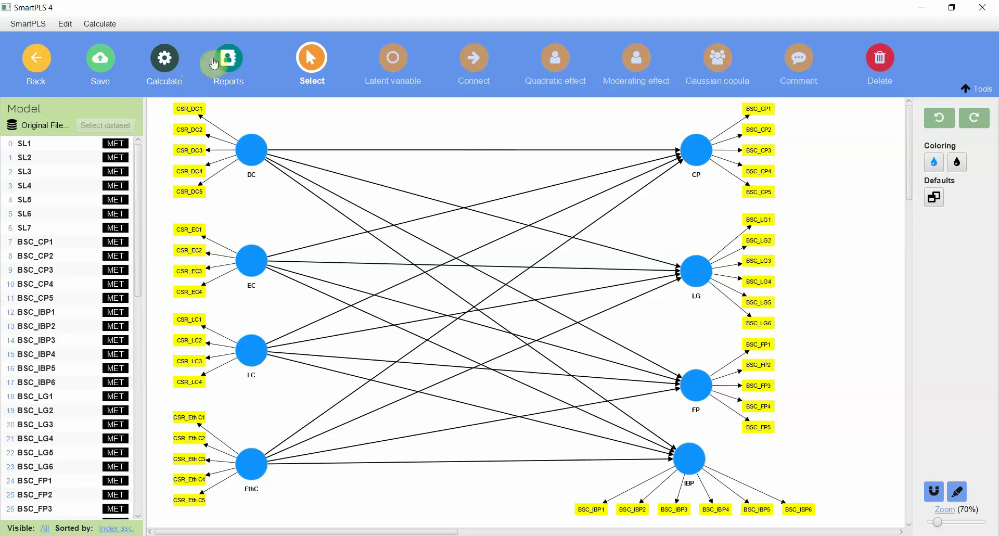
{"action": "left_click", "coordinate": [217, 58]}
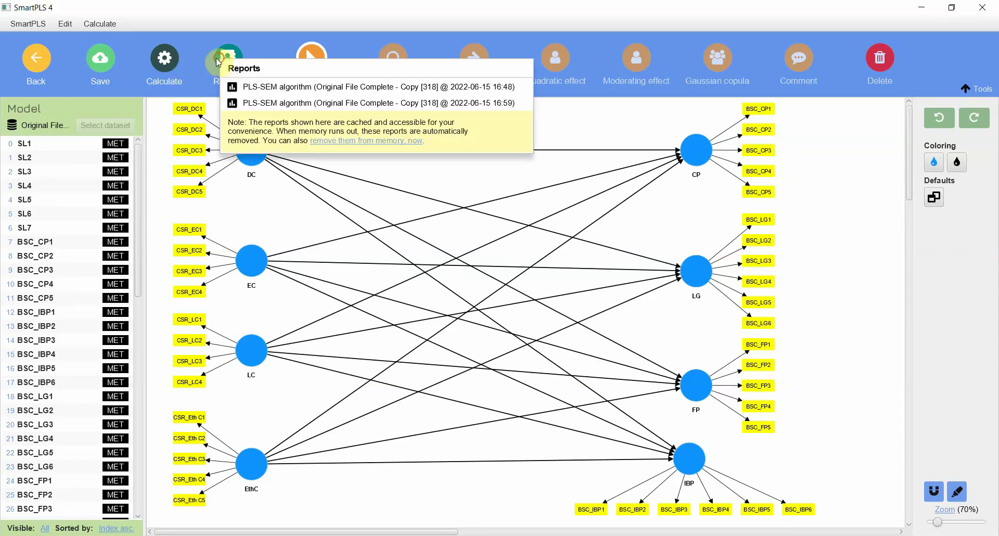
{"action": "left_click", "coordinate": [296, 102]}
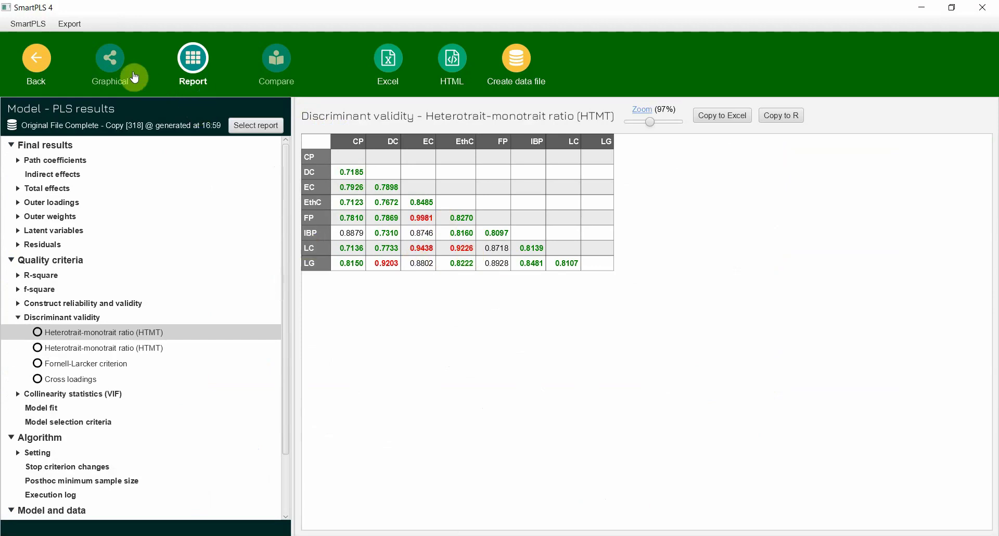
{"action": "left_click", "coordinate": [41, 70]}
{"action": "left_click", "coordinate": [165, 58]}
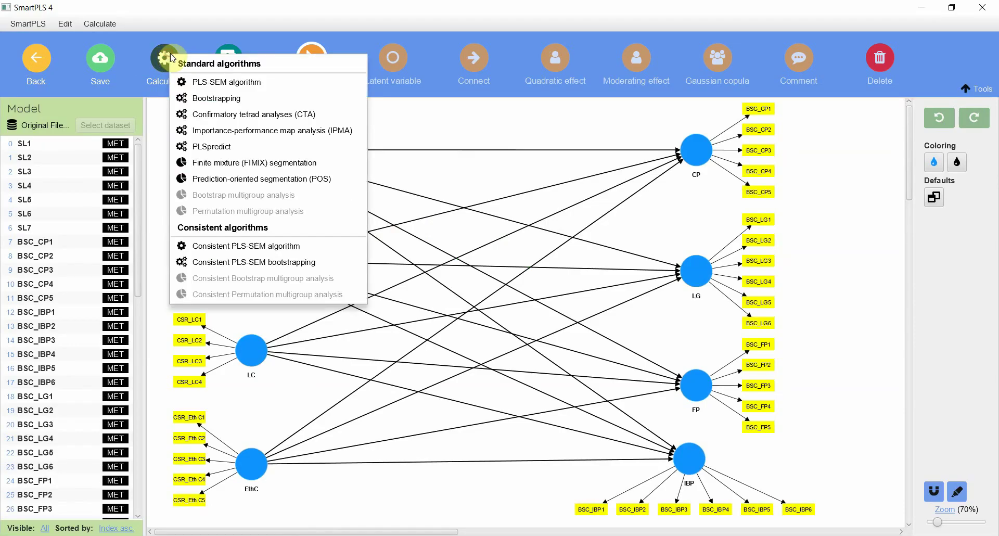
{"action": "left_click", "coordinate": [195, 79]}
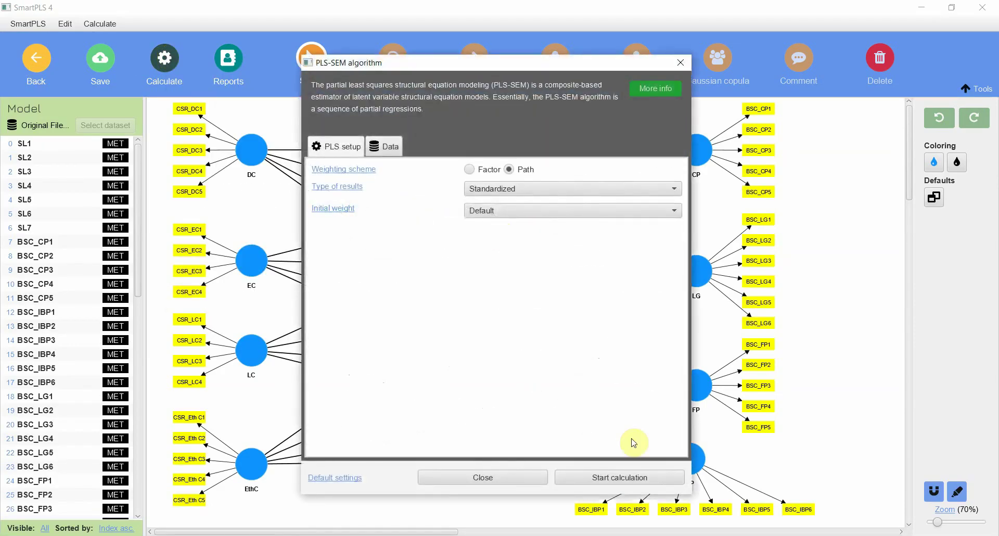
{"action": "left_click", "coordinate": [635, 475]}
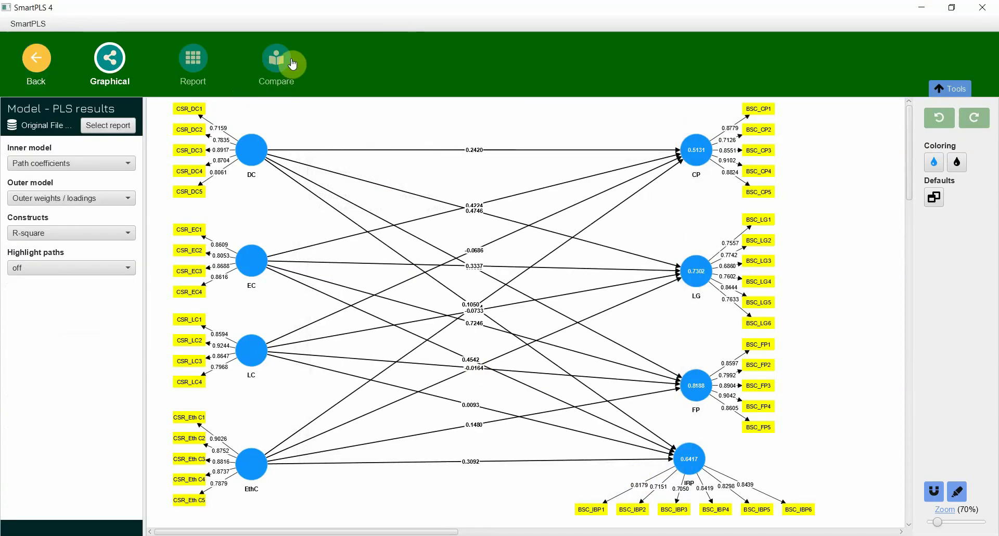
- Compare the first PLS-SEM run with the Copy_1 [297] run, showing the new run's HTMT matrix
{"action": "left_click", "coordinate": [284, 68]}
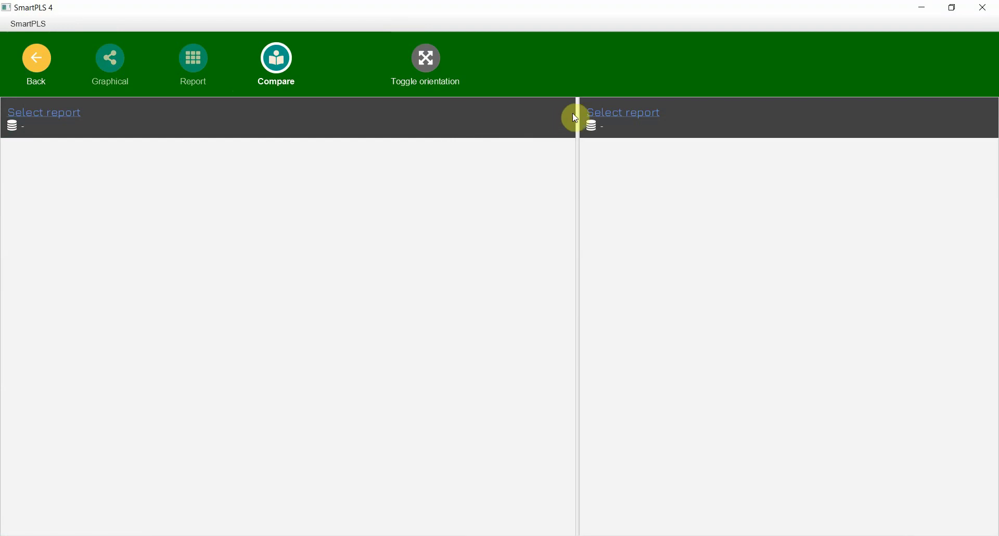
{"action": "left_click_drag", "start_coordinate": [577, 112], "coordinate": [428, 120]}
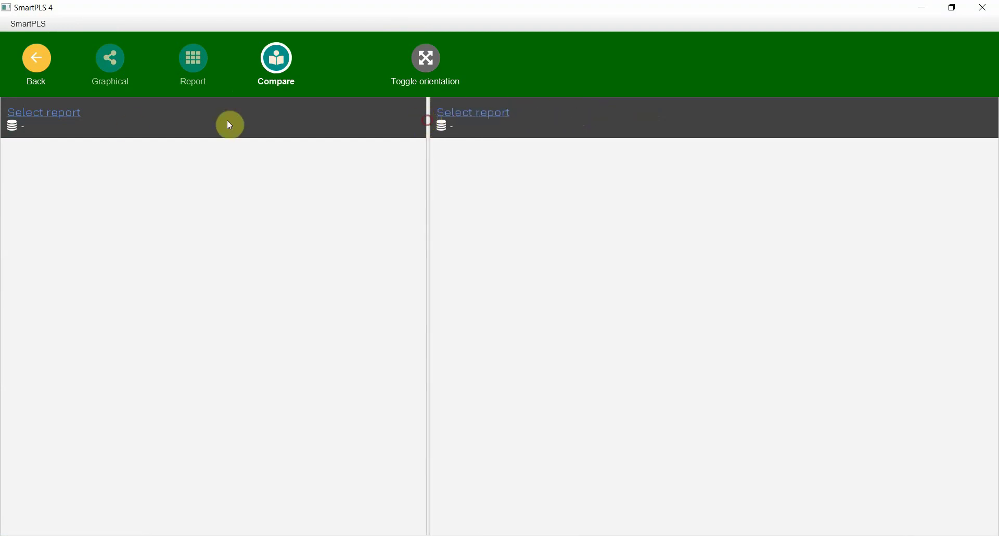
{"action": "left_click", "coordinate": [23, 131]}
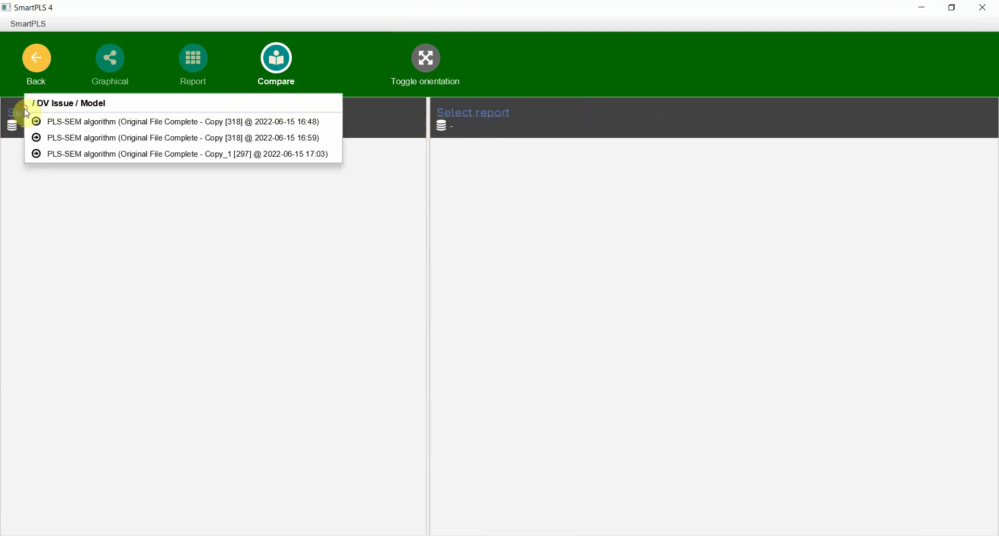
{"action": "left_click", "coordinate": [73, 125]}
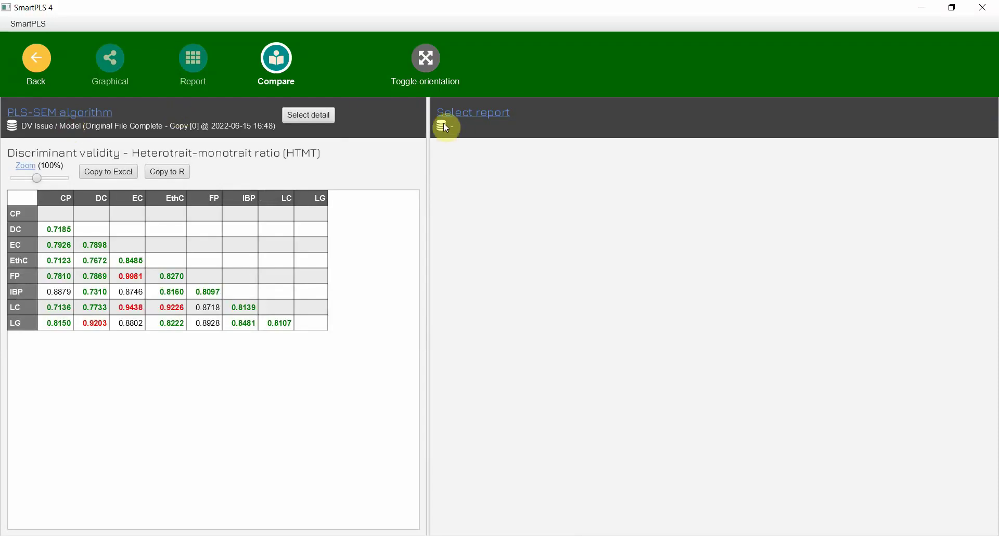
{"action": "left_click", "coordinate": [443, 125]}
{"action": "left_click", "coordinate": [486, 159]}
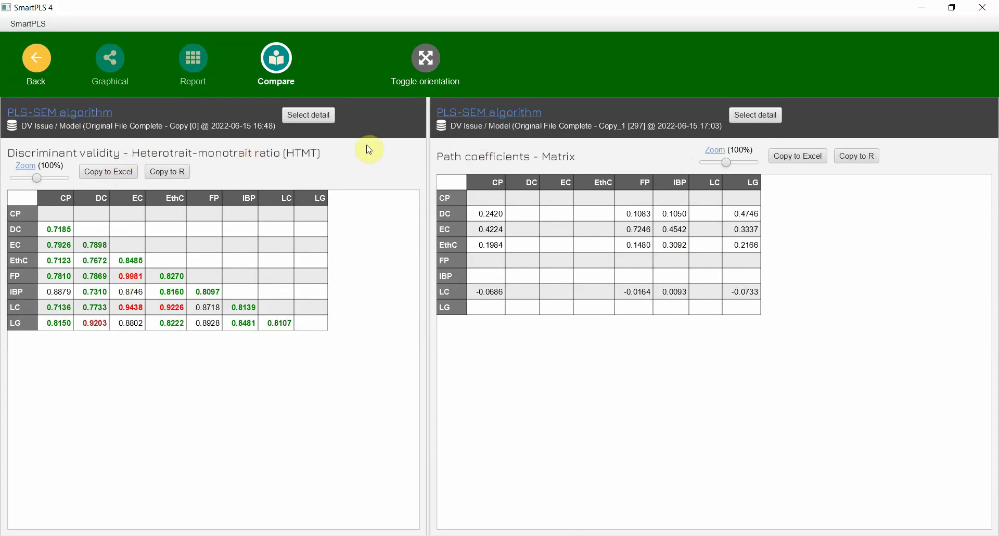
{"action": "left_click", "coordinate": [745, 114]}
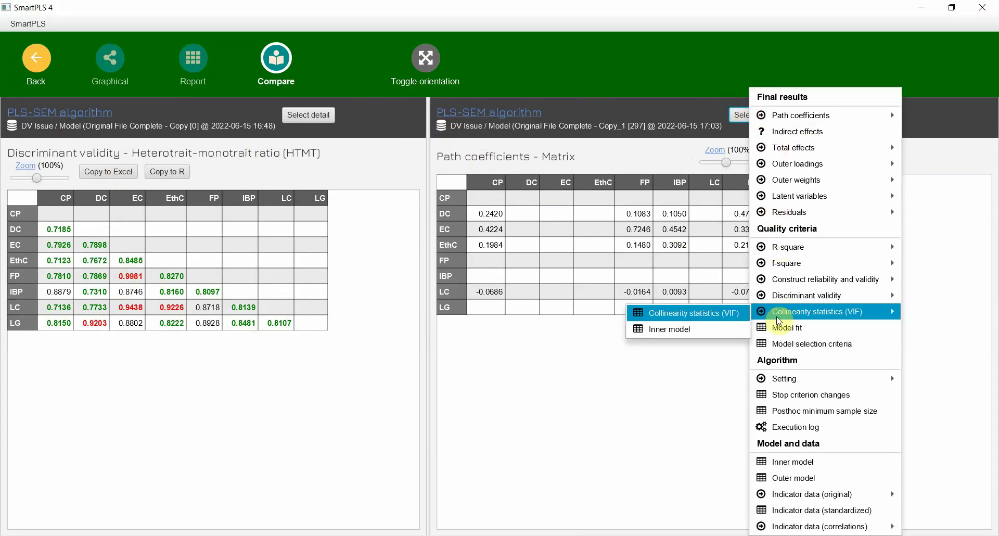
{"action": "mouse_move", "coordinate": [801, 295]}
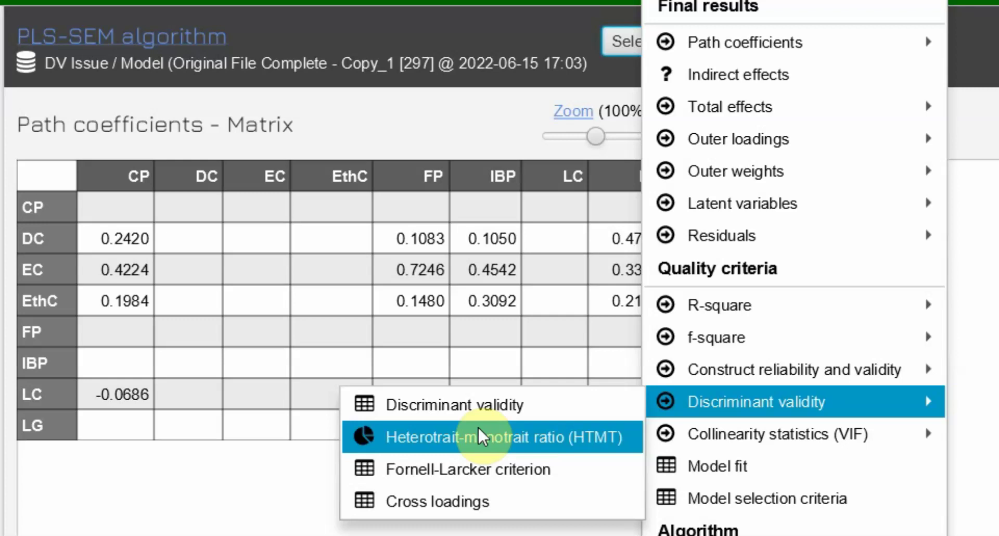
{"action": "left_click", "coordinate": [473, 434]}
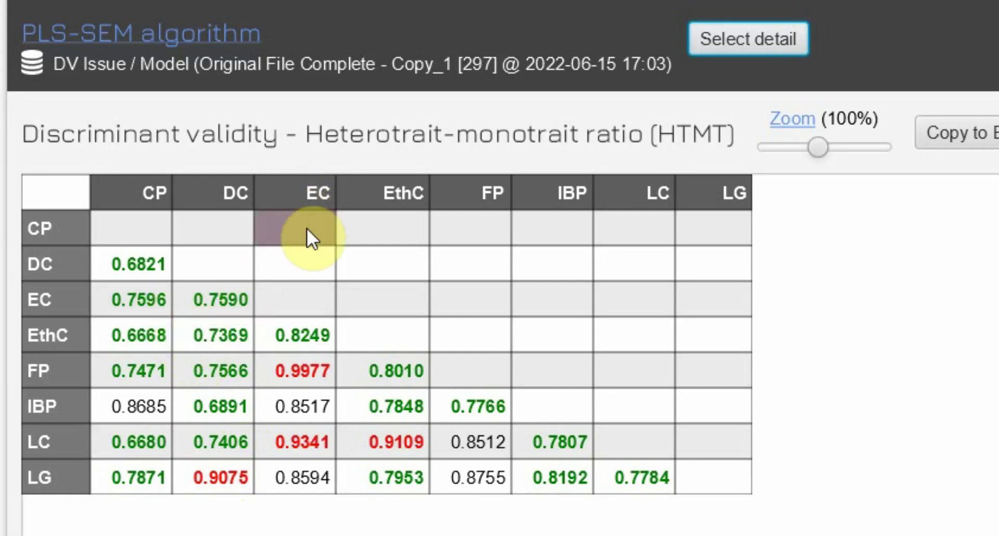
- Mark the EC column and FP row meeting at 0.9977, then erase the pen marks
{"action": "mouse_move", "coordinate": [285, 217]}
{"action": "left_mouse_down"}
{"action": "mouse_move", "coordinate": [276, 341]}
{"action": "mouse_move", "coordinate": [252, 323]}
{"action": "mouse_move", "coordinate": [289, 333]}
{"action": "left_mouse_up"}
{"action": "mouse_move", "coordinate": [65, 360]}
{"action": "left_mouse_down"}
{"action": "mouse_move", "coordinate": [182, 379]}
{"action": "mouse_move", "coordinate": [237, 353]}
{"action": "left_mouse_up"}
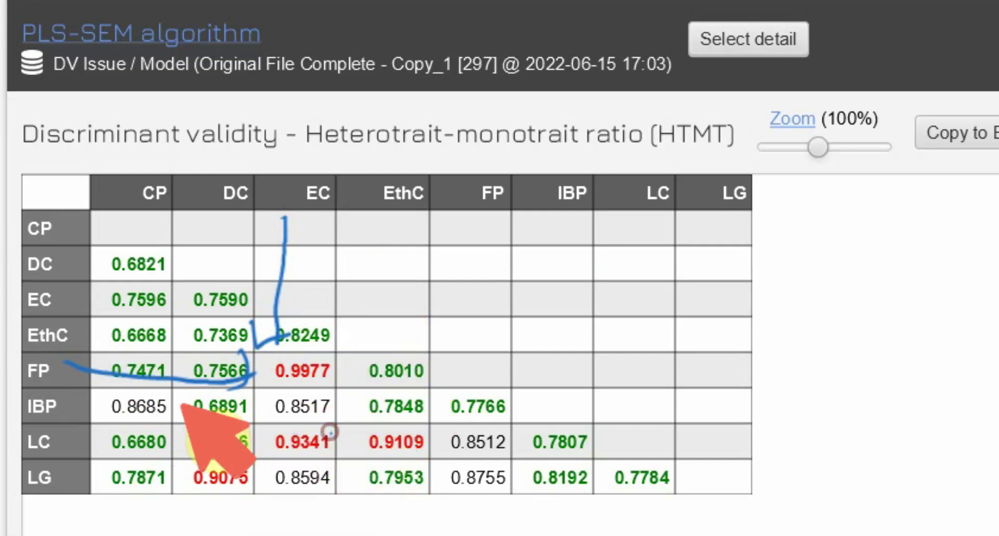
{"action": "mouse_move", "coordinate": [357, 183]}
{"action": "left_mouse_down"}
{"action": "mouse_move", "coordinate": [329, 161]}
{"action": "mouse_move", "coordinate": [301, 216]}
{"action": "left_mouse_up"}
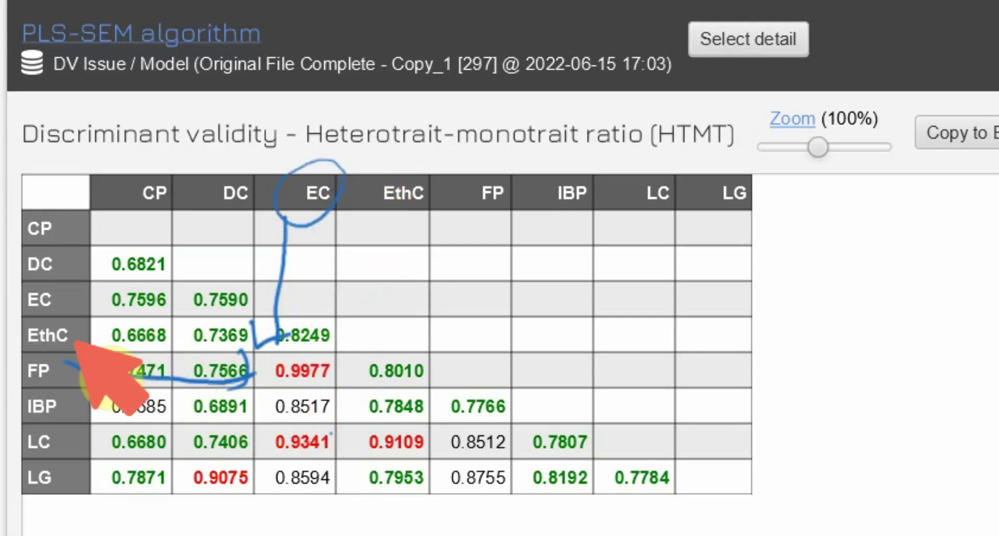
{"action": "left_click_drag", "start_coordinate": [17, 357], "coordinate": [88, 388]}
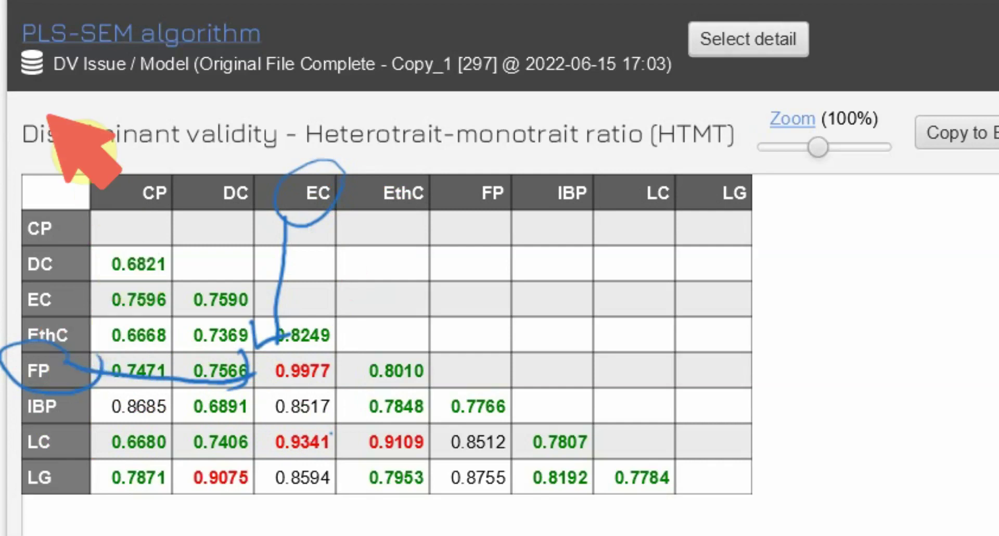
{"action": "key", "text": "Escape"}
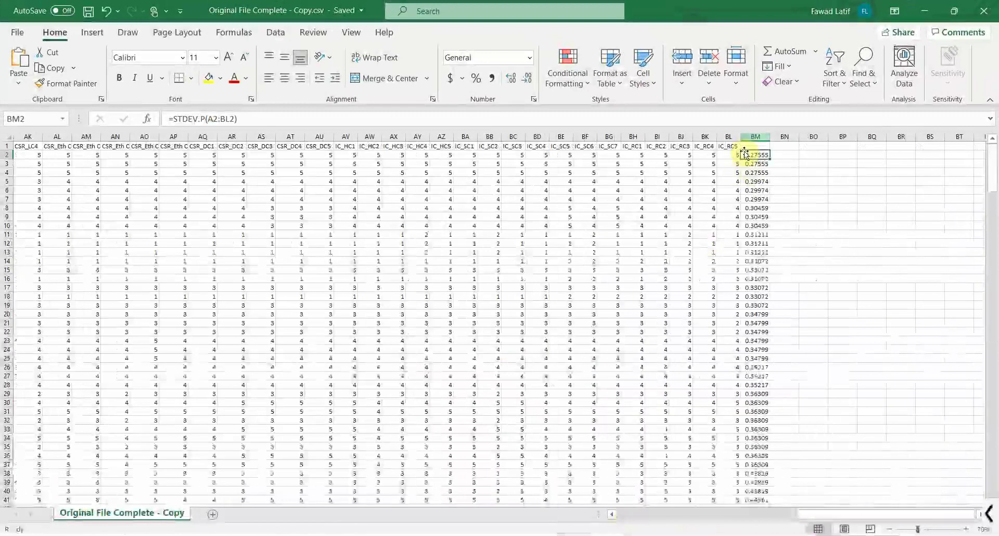
- Clear the old standard-deviation values from column BM
{"action": "left_click", "coordinate": [749, 137]}
{"action": "right_click", "coordinate": [748, 133]}
{"action": "left_click", "coordinate": [789, 266]}
- Insert a blank column AH between CSR_EC4 and CSR_LC1 and select AH2
{"action": "left_click", "coordinate": [678, 515]}
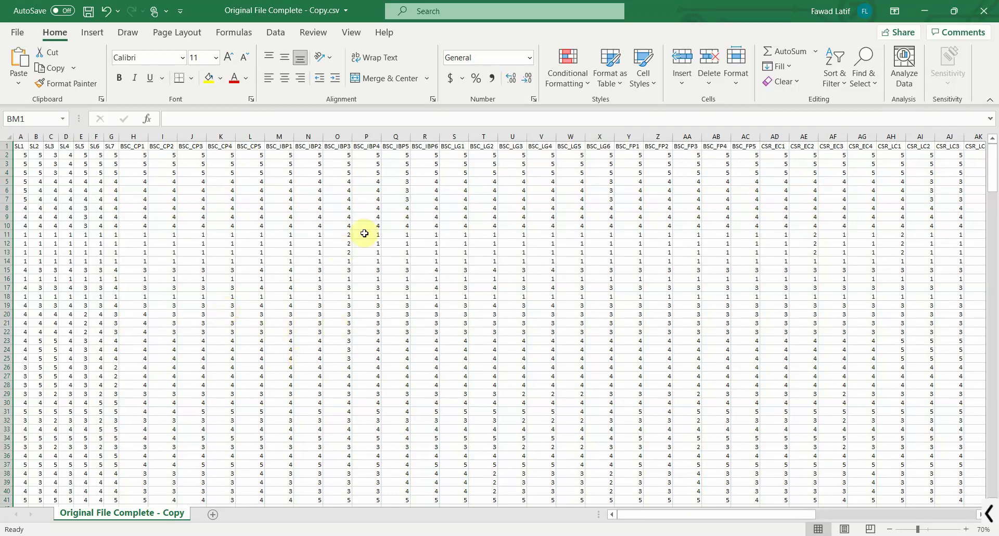
{"action": "left_click_drag", "start_coordinate": [625, 130], "coordinate": [767, 137]}
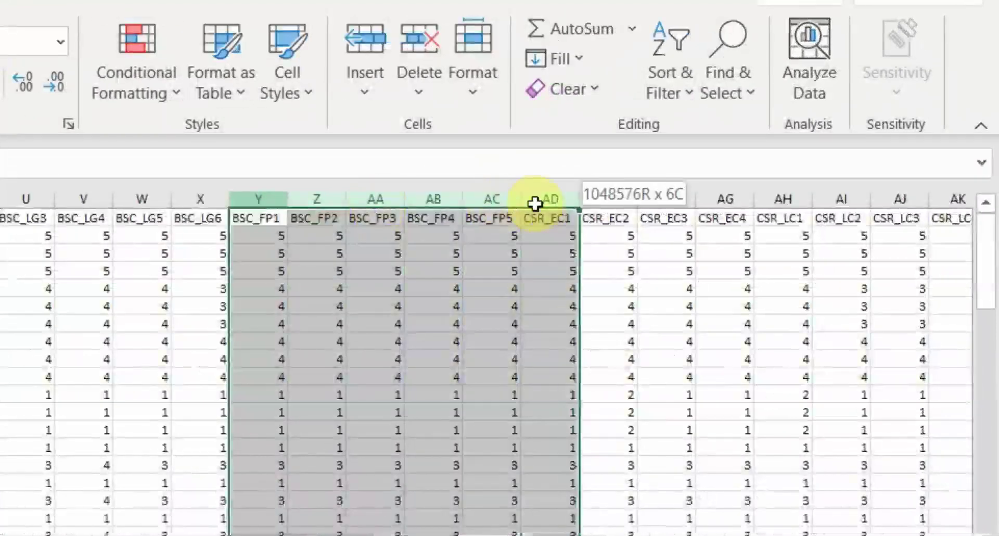
{"action": "left_click_drag", "start_coordinate": [535, 204], "coordinate": [709, 205]}
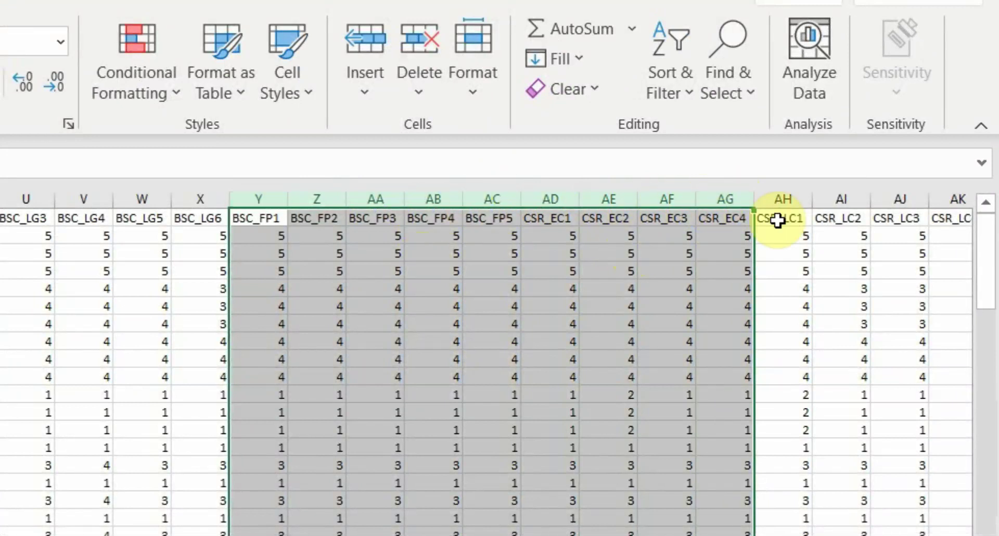
{"action": "left_click", "coordinate": [770, 193]}
{"action": "right_click", "coordinate": [783, 193]}
{"action": "left_click", "coordinate": [787, 202]}
{"action": "right_click", "coordinate": [784, 199]}
{"action": "left_click", "coordinate": [856, 402]}
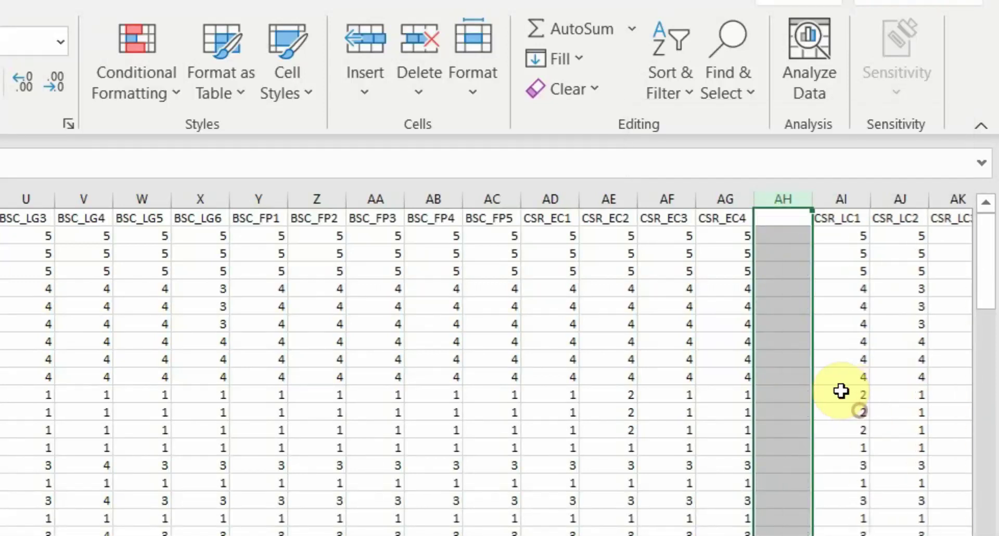
{"action": "left_click", "coordinate": [783, 234]}
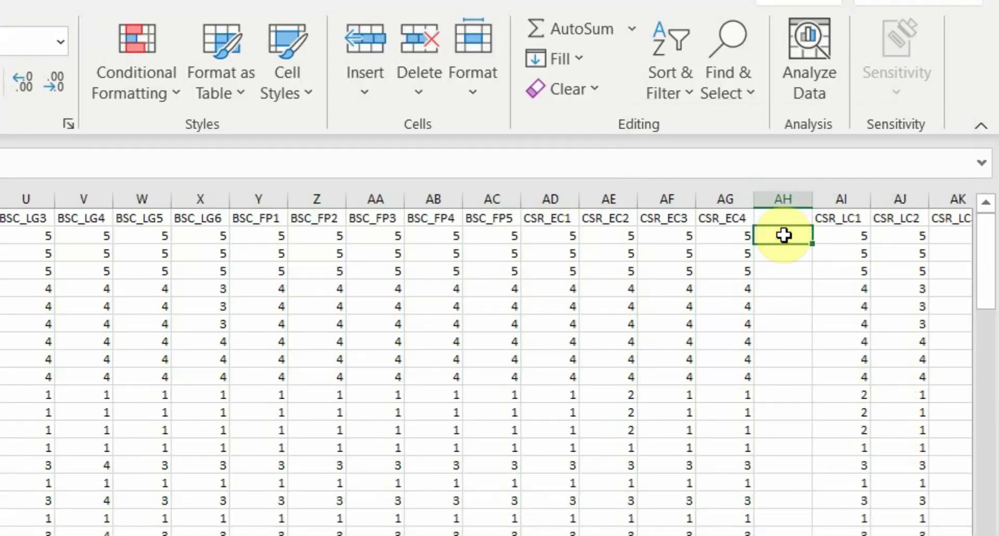
- Enter =STDEV.P(Y2:AG2) in AH2 and fill it down the whole column
{"action": "type", "text": "="}
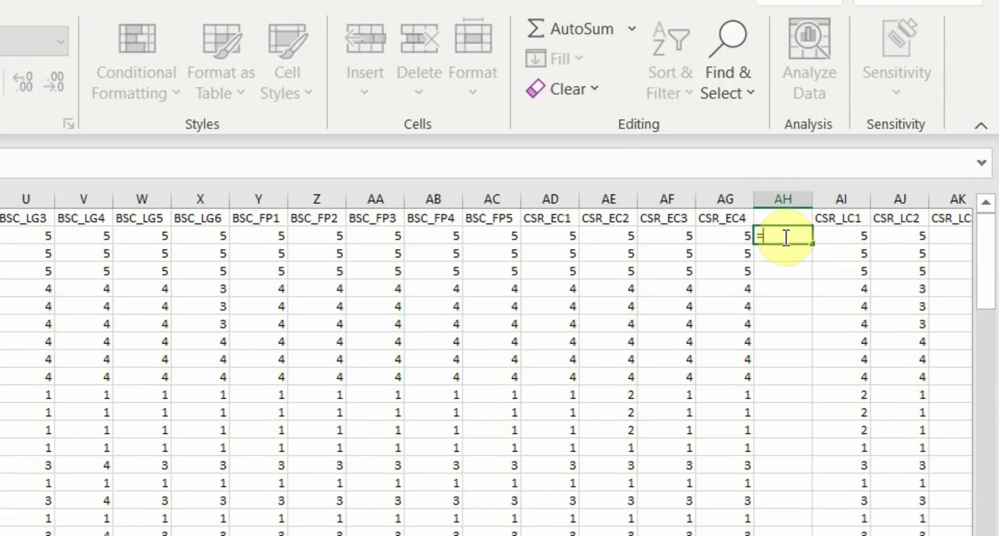
{"action": "type", "text": "std"}
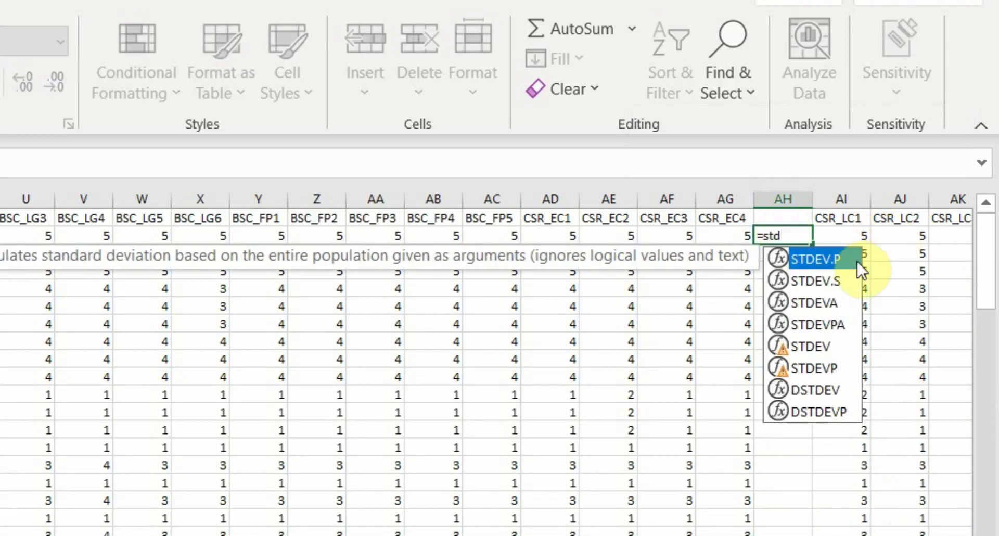
{"action": "double_click", "coordinate": [833, 259]}
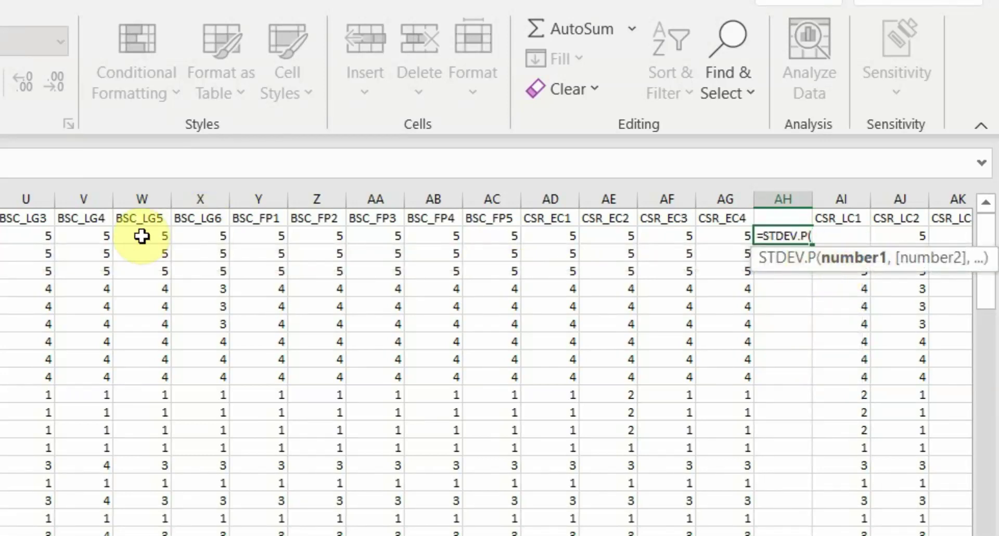
{"action": "left_click_drag", "start_coordinate": [259, 235], "coordinate": [713, 237]}
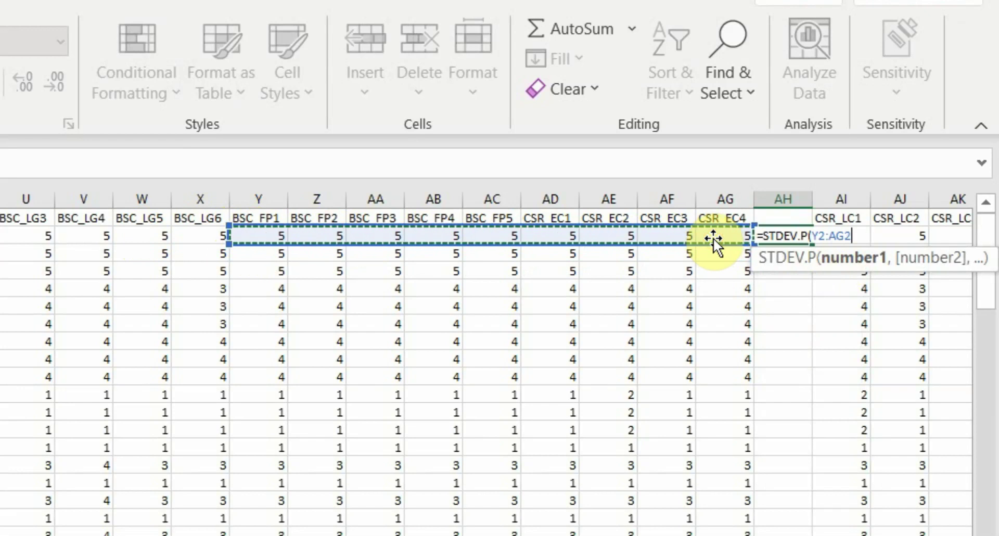
{"action": "key", "text": "Return"}
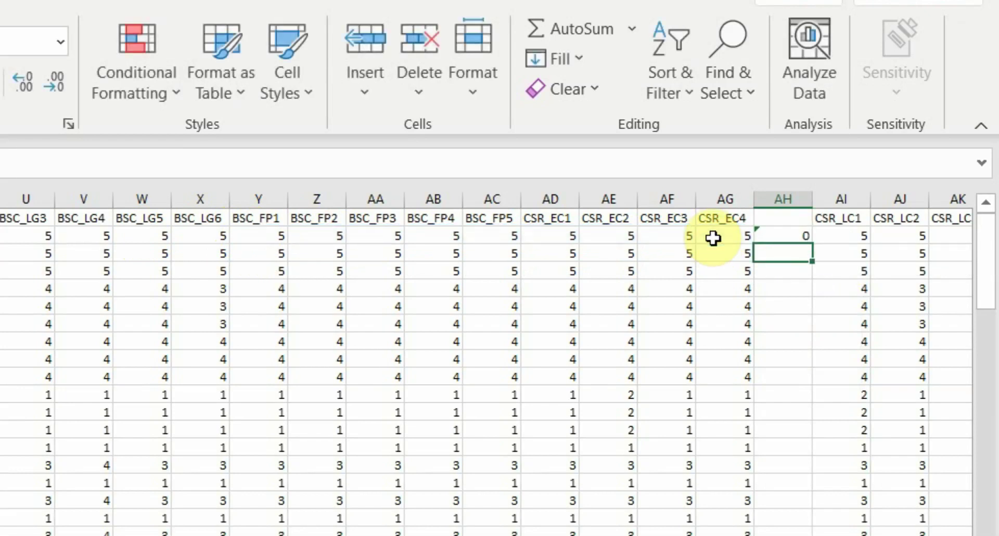
{"action": "left_click", "coordinate": [788, 237]}
{"action": "double_click", "coordinate": [811, 240]}
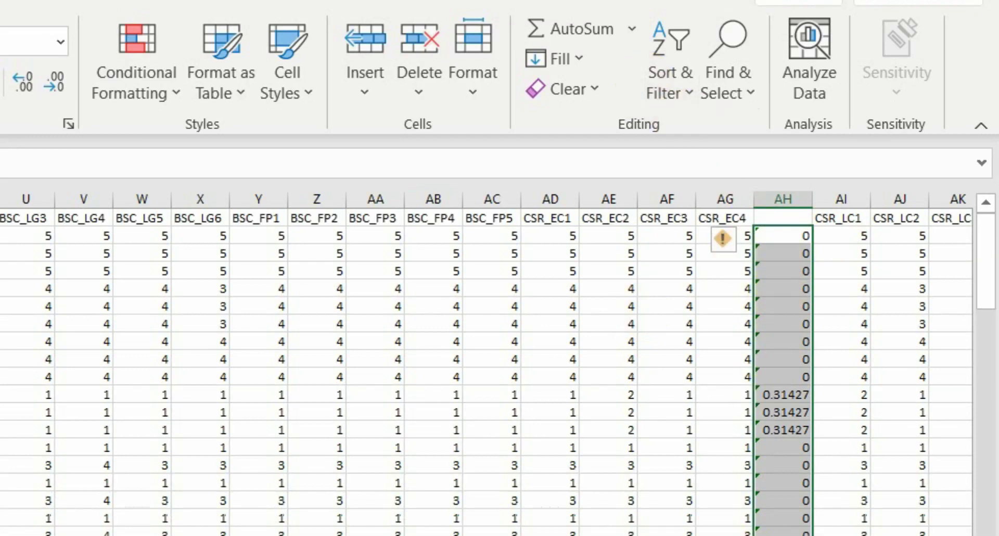
- Sort the sheet by column AH standard deviation, smallest to largest, expanding the sort to all data
{"action": "scroll", "coordinate": [785, 468], "scroll_direction": "down", "scroll_amount": 10}
{"action": "scroll", "coordinate": [780, 468], "scroll_direction": "up", "scroll_amount": 10}
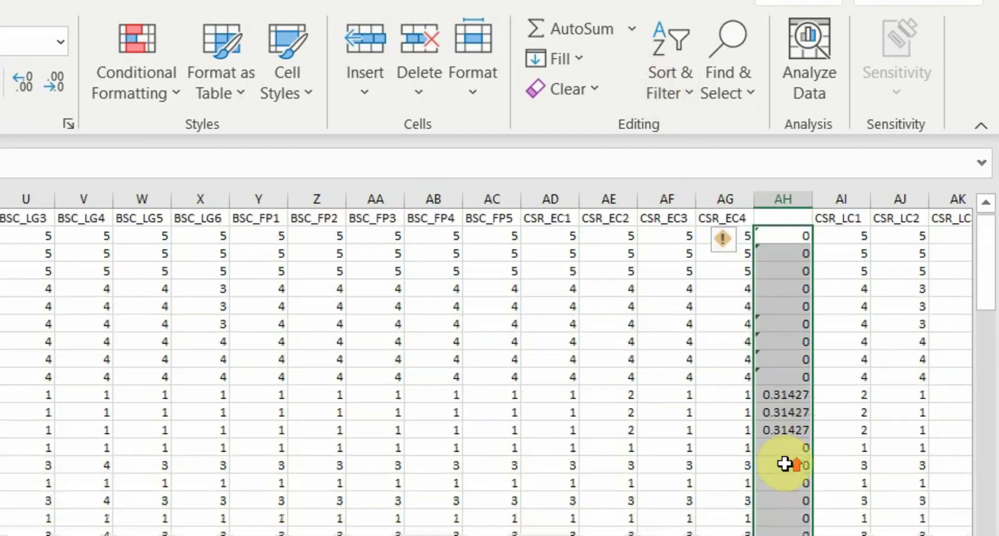
{"action": "left_click", "coordinate": [673, 88]}
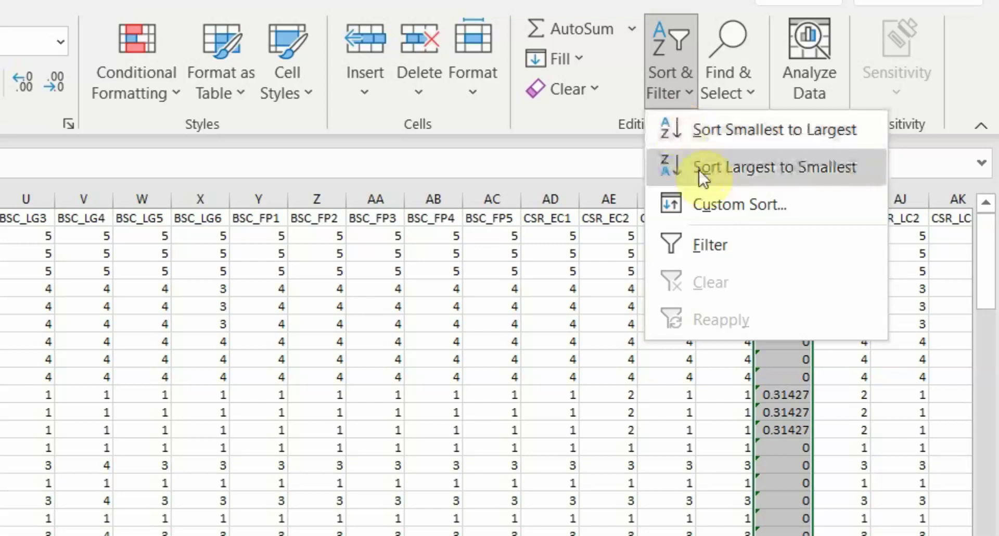
{"action": "left_click", "coordinate": [711, 143]}
{"action": "left_click", "coordinate": [680, 502]}
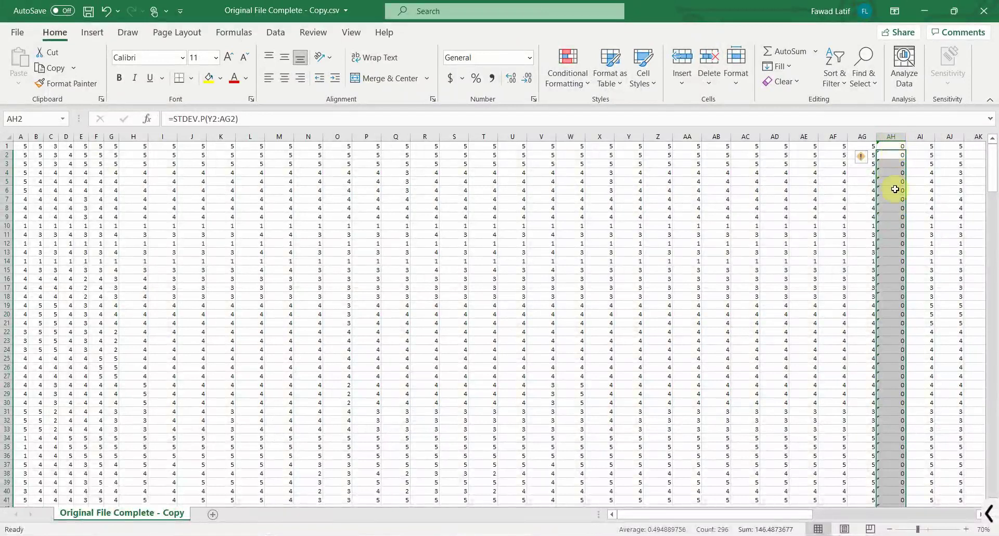
- Check where the zero deviations end and select rows 1–51, all with AH equal to 0
{"action": "scroll", "coordinate": [888, 361], "scroll_direction": "down", "scroll_amount": 9}
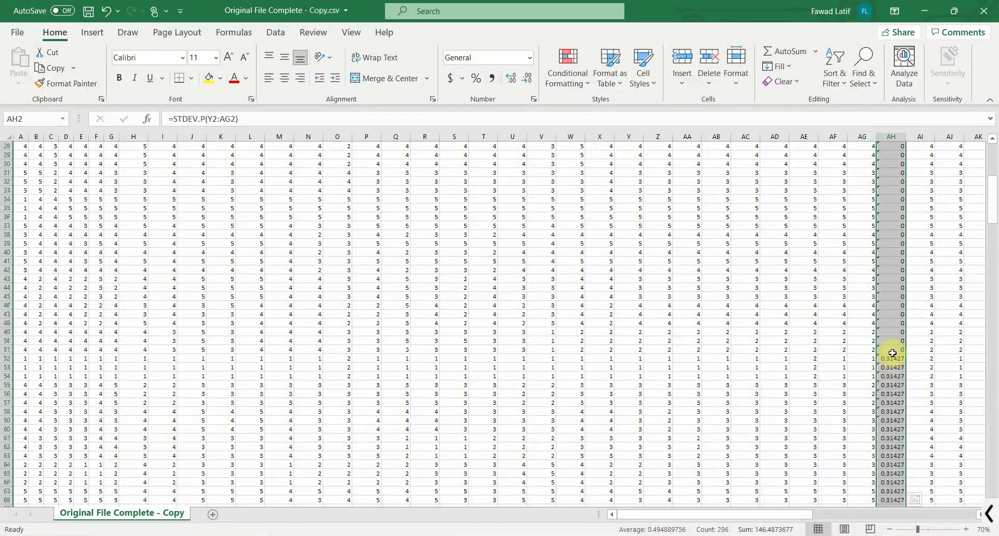
{"action": "left_click", "coordinate": [892, 349]}
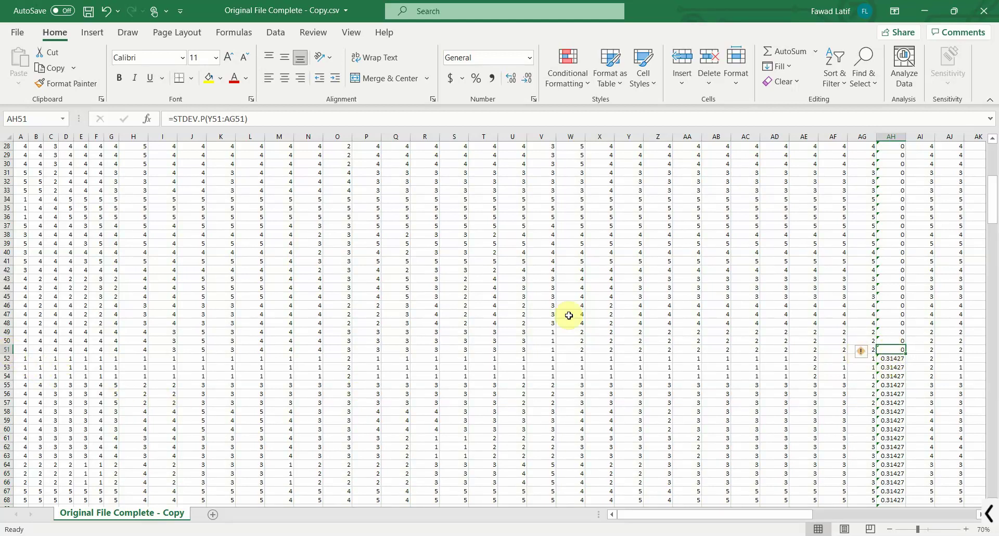
{"action": "scroll", "coordinate": [954, 308], "scroll_direction": "up", "scroll_amount": 9}
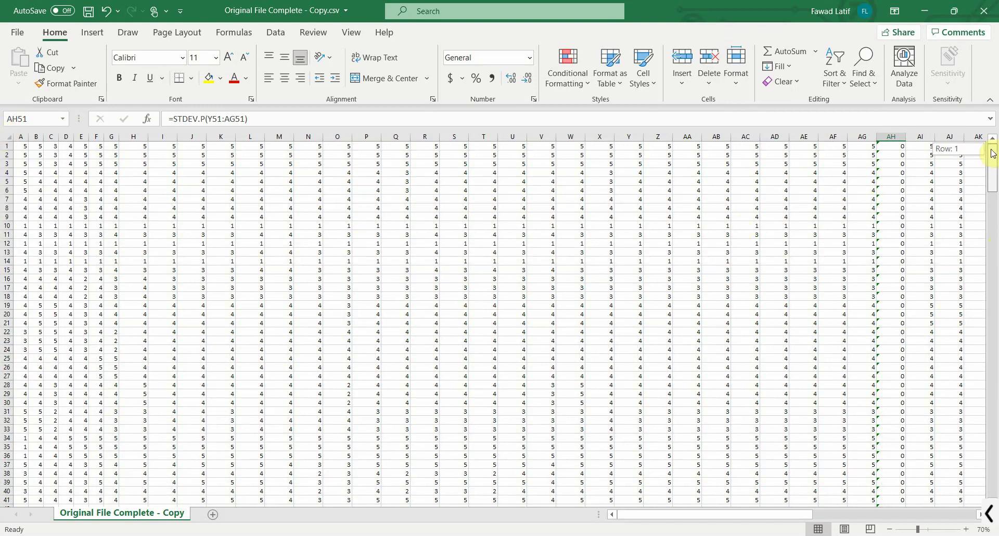
{"action": "left_click", "coordinate": [990, 320]}
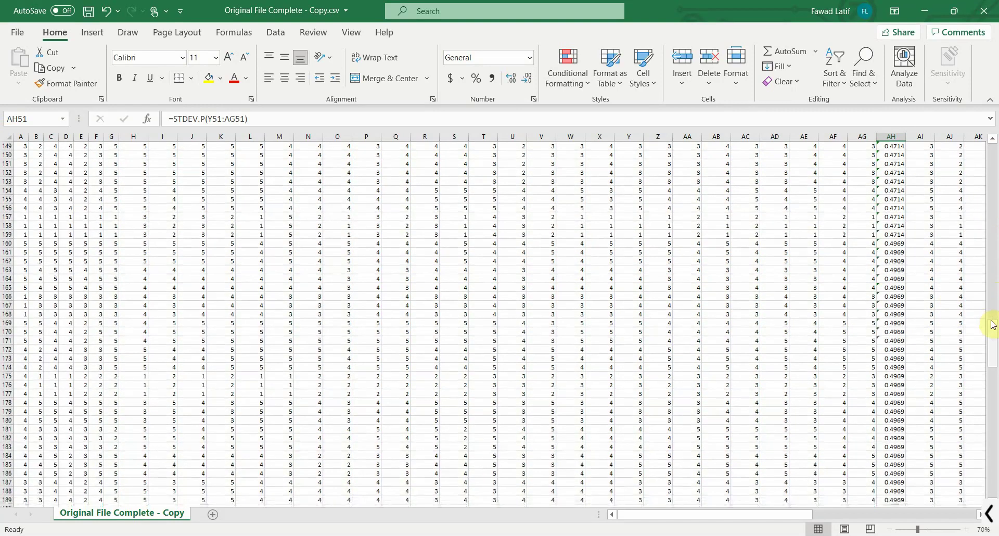
{"action": "left_click_drag", "start_coordinate": [994, 401], "coordinate": [995, 476]}
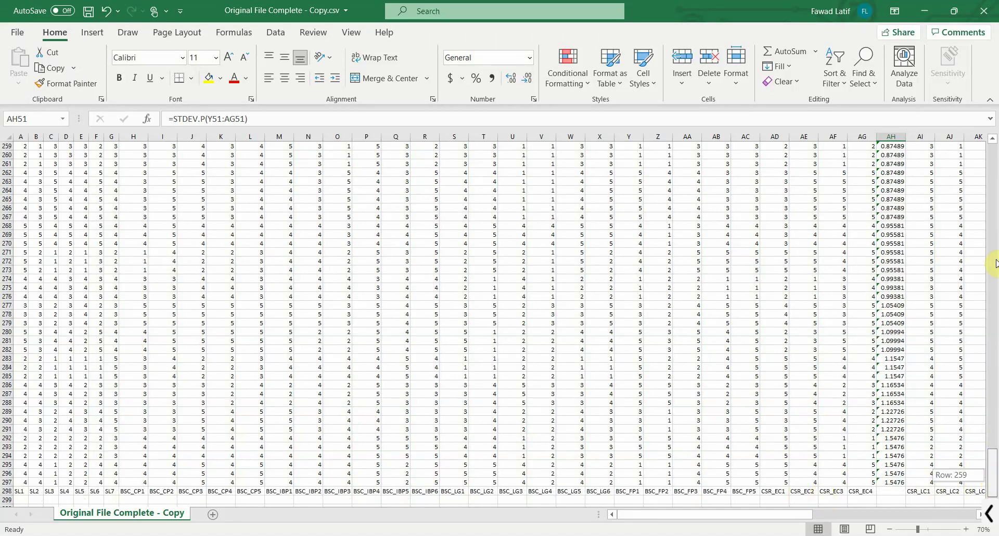
{"action": "left_click_drag", "start_coordinate": [992, 186], "coordinate": [994, 147]}
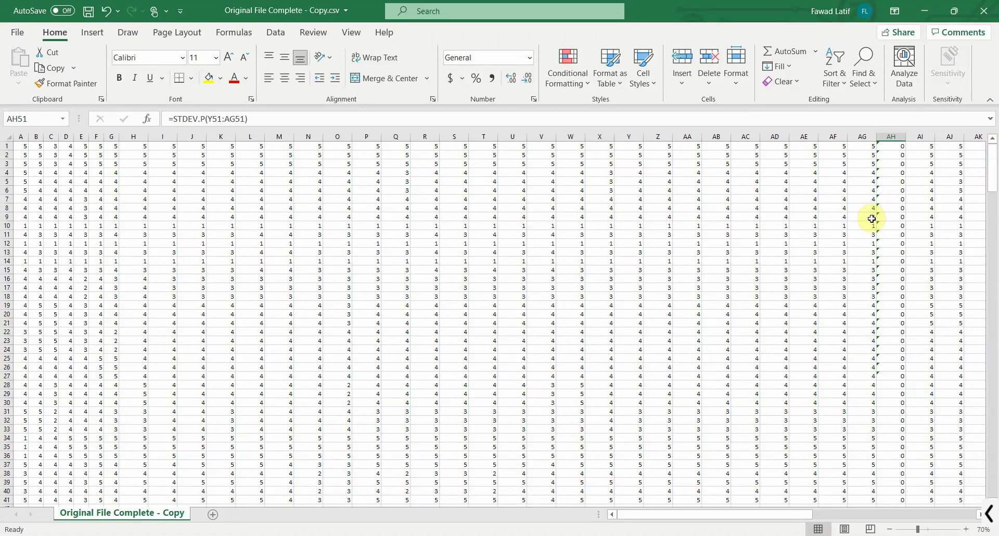
{"action": "left_click_drag", "start_coordinate": [10, 152], "coordinate": [9, 331]}
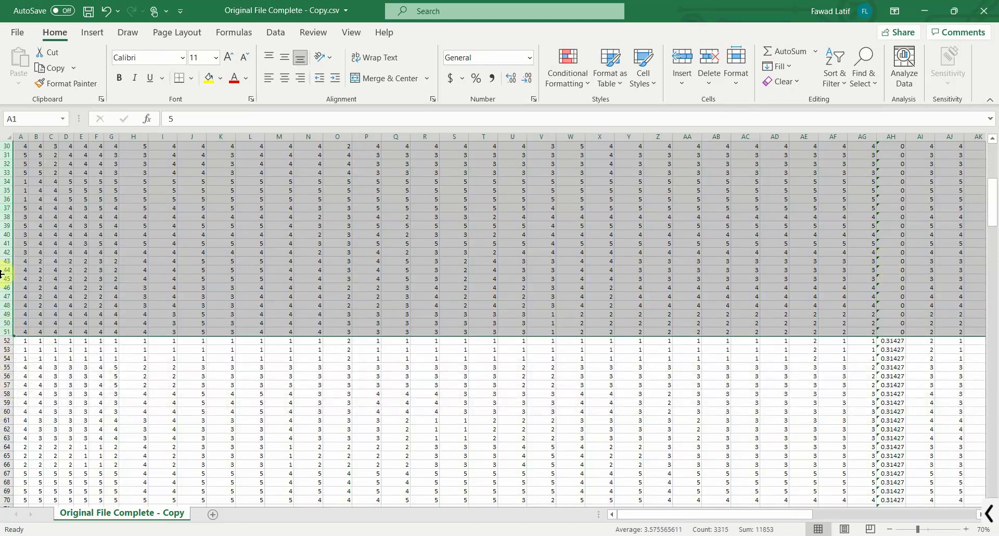
- Delete the 51 zero-deviation response rows and the helper column AH
{"action": "right_click", "coordinate": [7, 252]}
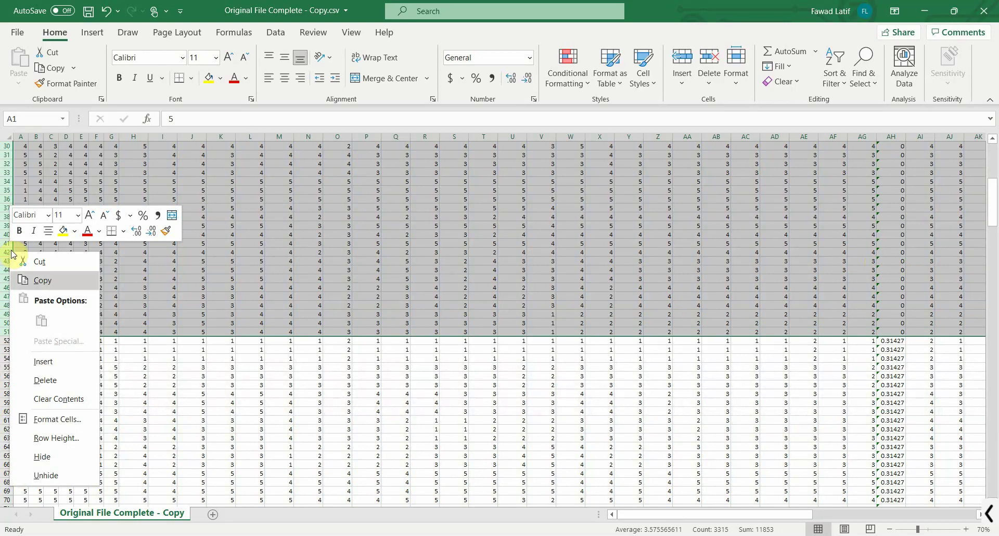
{"action": "left_click", "coordinate": [44, 373]}
{"action": "scroll", "coordinate": [997, 298], "scroll_direction": "down", "scroll_amount": 18}
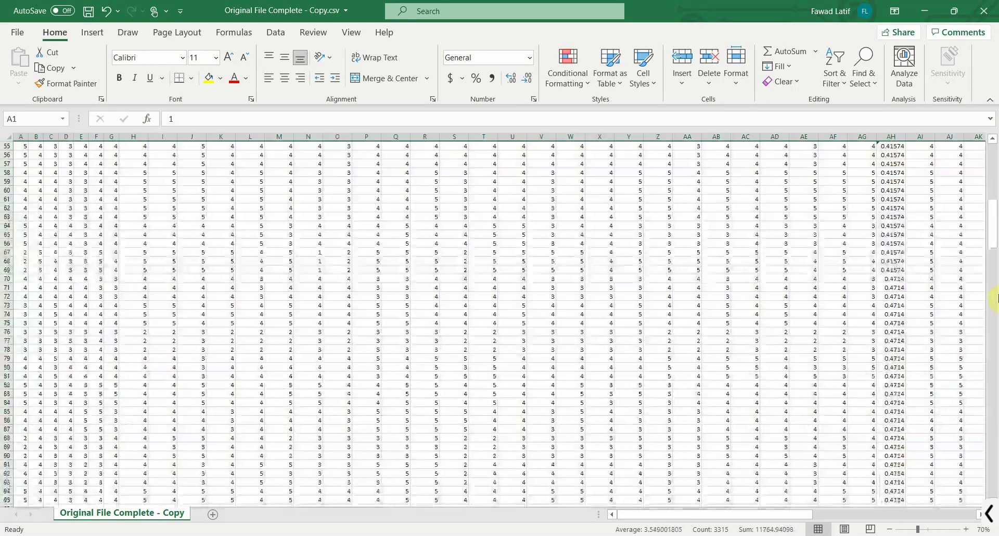
{"action": "left_click", "coordinate": [891, 137]}
{"action": "right_click", "coordinate": [891, 137]}
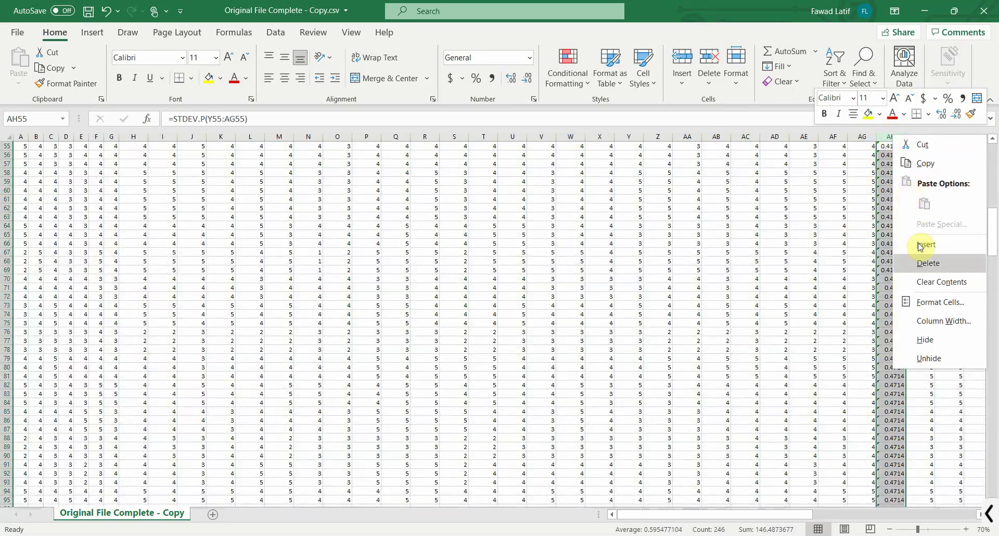
{"action": "left_click", "coordinate": [932, 265]}
- Cut the variable-name header row, insert it back at row 1, and save the csv file
{"action": "left_click_drag", "start_coordinate": [995, 262], "coordinate": [997, 496]}
{"action": "scroll", "coordinate": [901, 377], "scroll_direction": "up", "scroll_amount": 10}
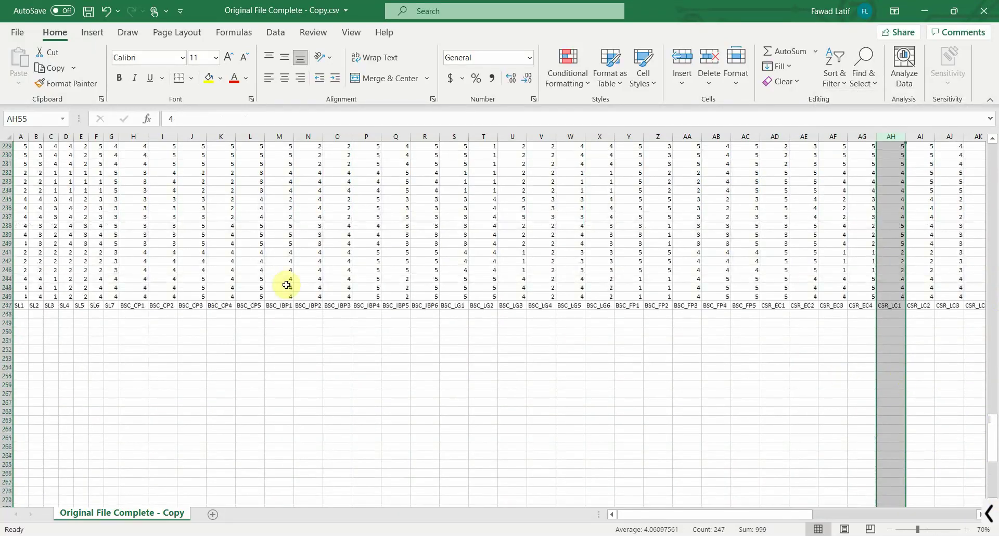
{"action": "left_click", "coordinate": [4, 305]}
{"action": "right_click", "coordinate": [4, 305]}
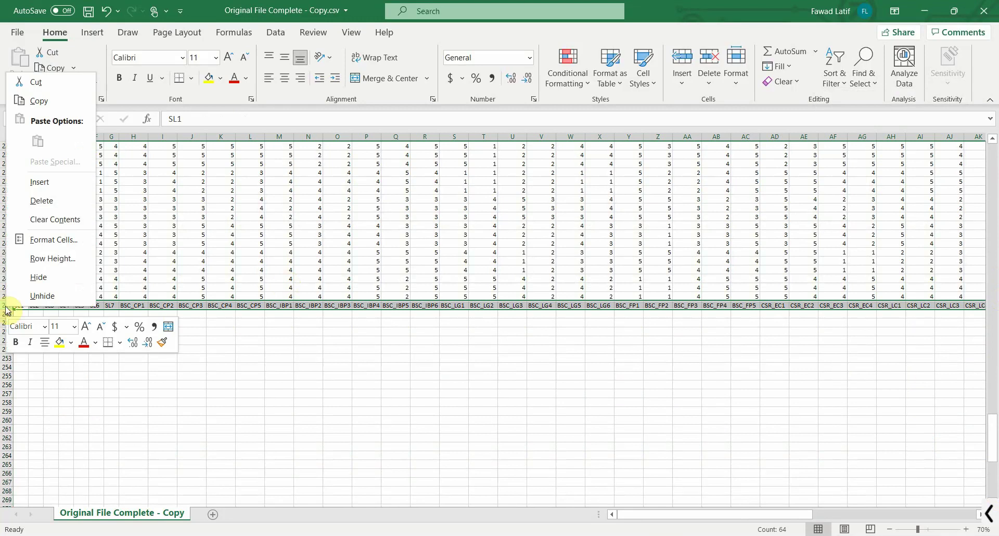
{"action": "left_click", "coordinate": [34, 83]}
{"action": "left_click_drag", "start_coordinate": [994, 451], "coordinate": [995, 447]}
{"action": "left_click_drag", "start_coordinate": [996, 148], "coordinate": [994, 151]}
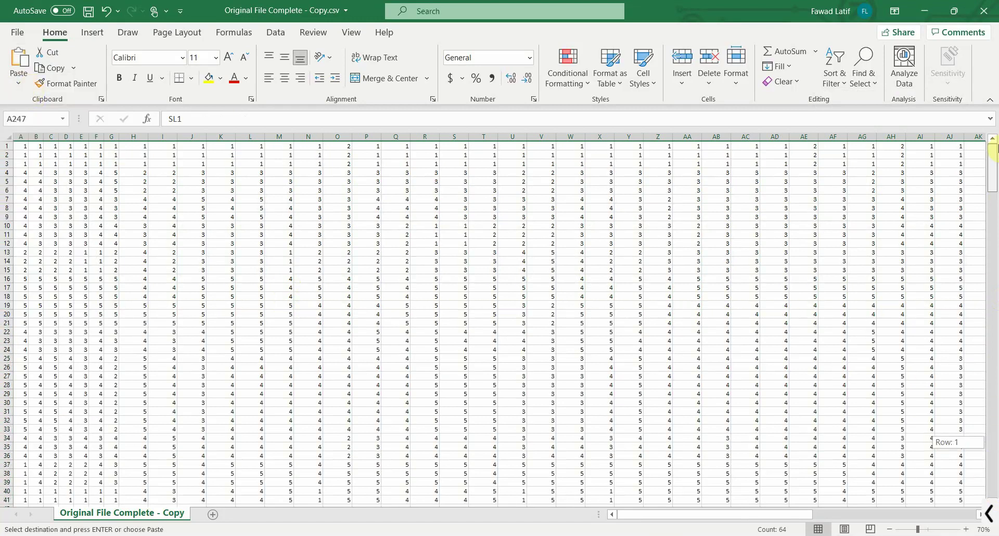
{"action": "right_click", "coordinate": [7, 147]}
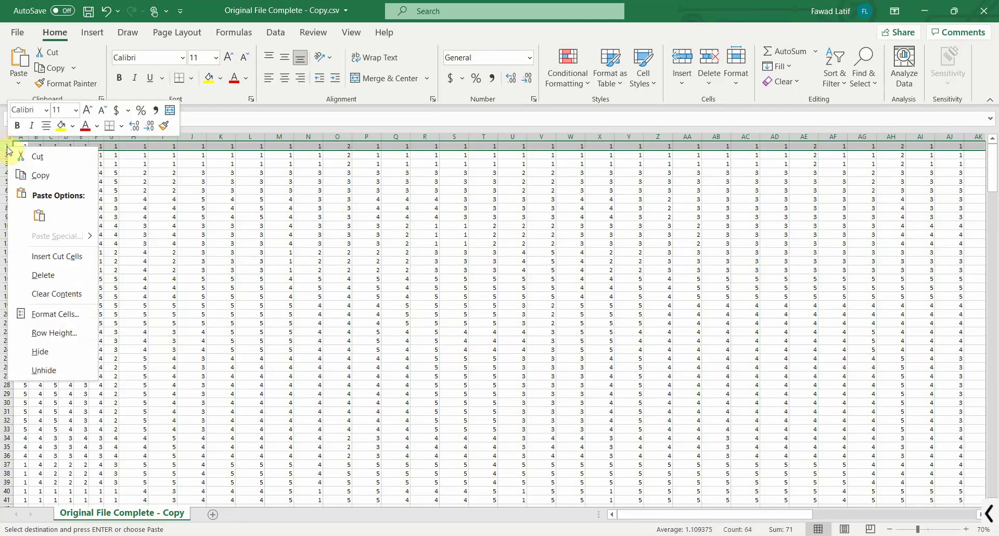
{"action": "left_click", "coordinate": [43, 257]}
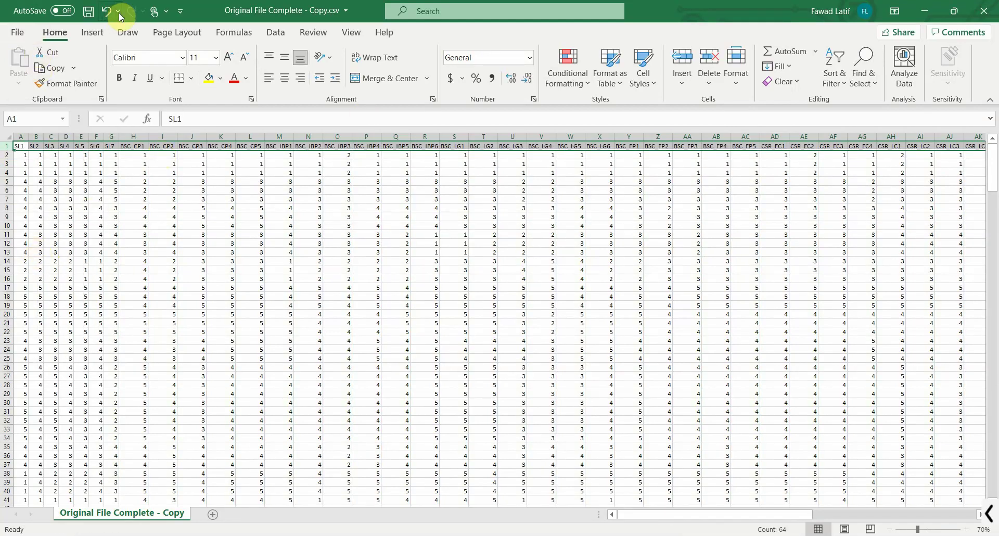
{"action": "left_click", "coordinate": [87, 19]}
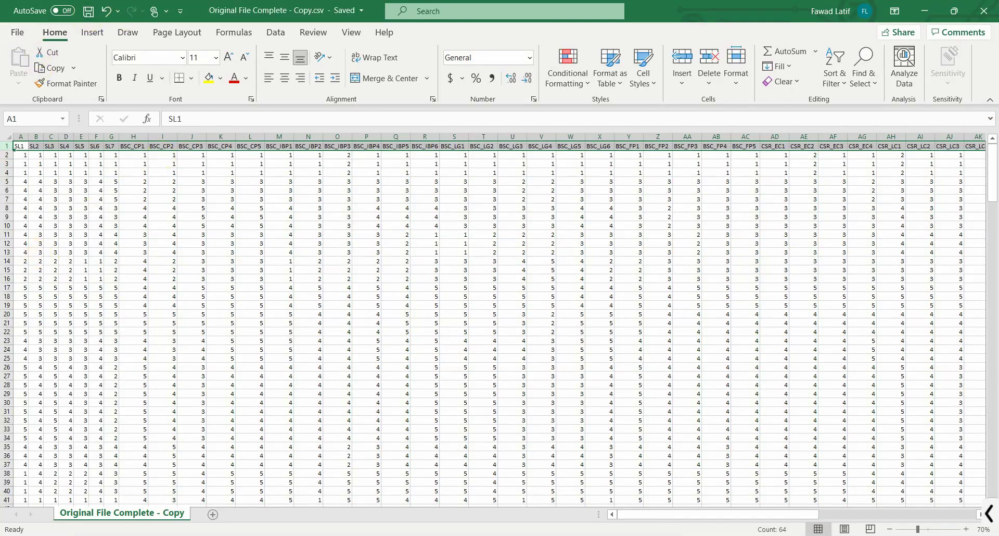
- Back in SmartPLS 4, close the model editor without saving and return to the workspace
{"action": "left_click", "coordinate": [562, 494]}
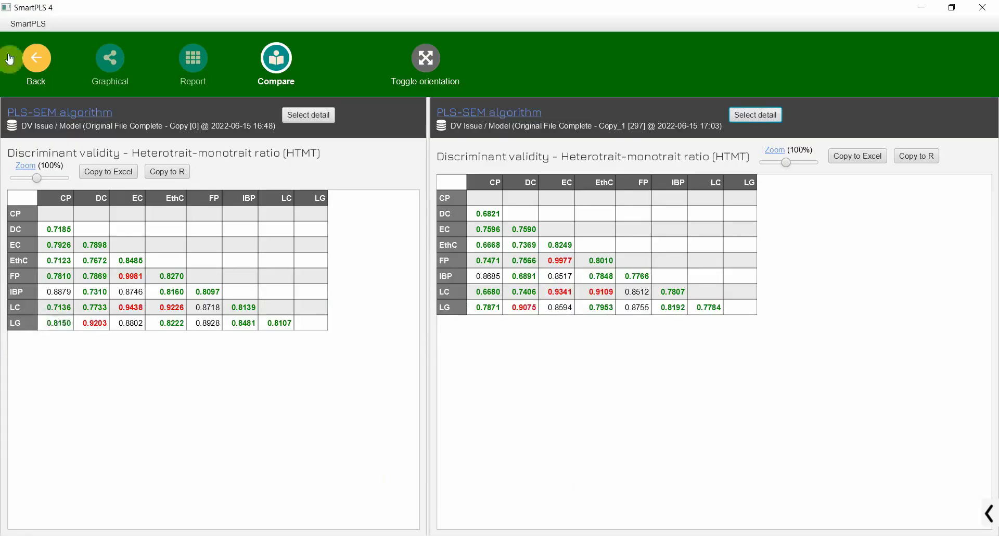
{"action": "left_click", "coordinate": [33, 64]}
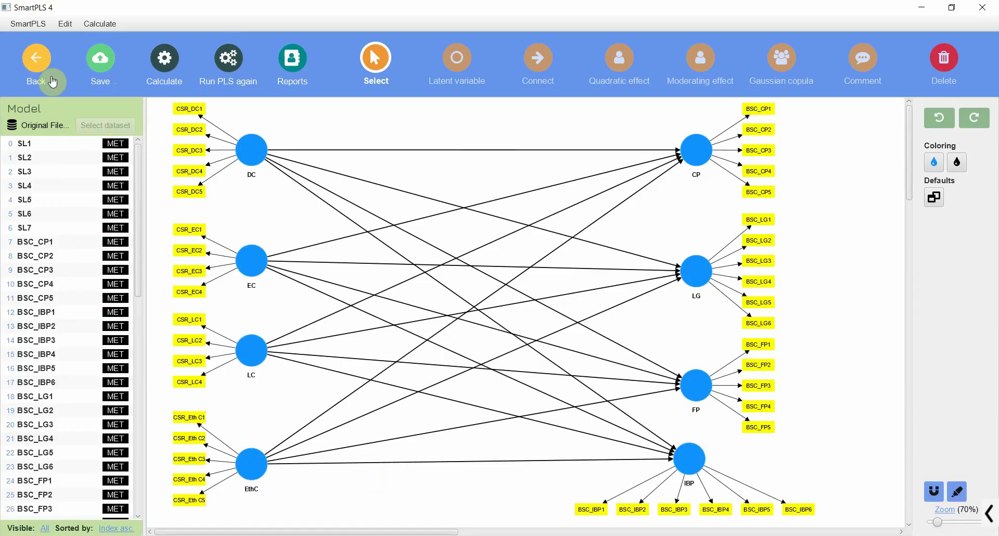
{"action": "left_click", "coordinate": [33, 72]}
{"action": "left_click", "coordinate": [586, 298]}
{"action": "left_click", "coordinate": [92, 63]}
{"action": "left_click", "coordinate": [36, 59]}
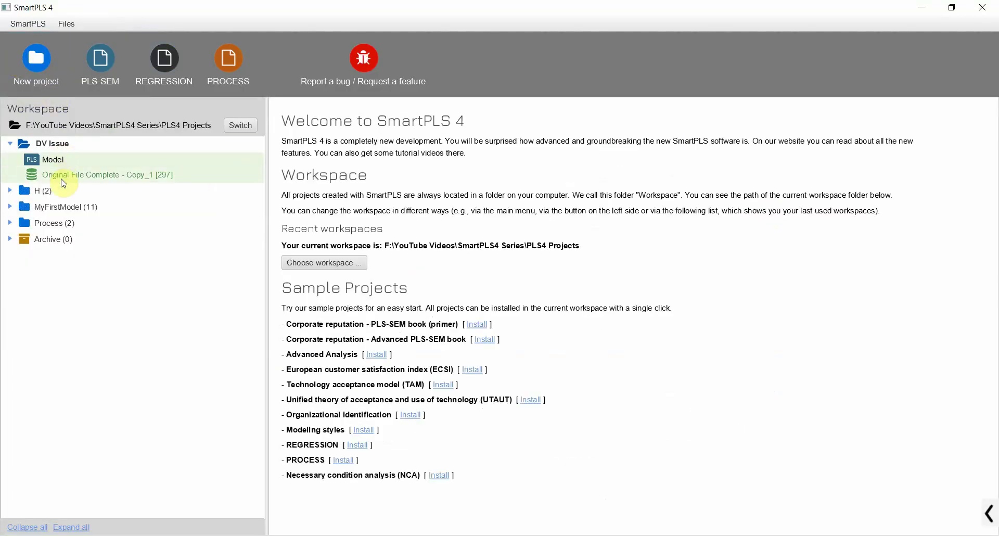
- Import the cleaned Original File Complete - Copy.csv (246 cases) into the DV Issue project
{"action": "right_click", "coordinate": [56, 149]}
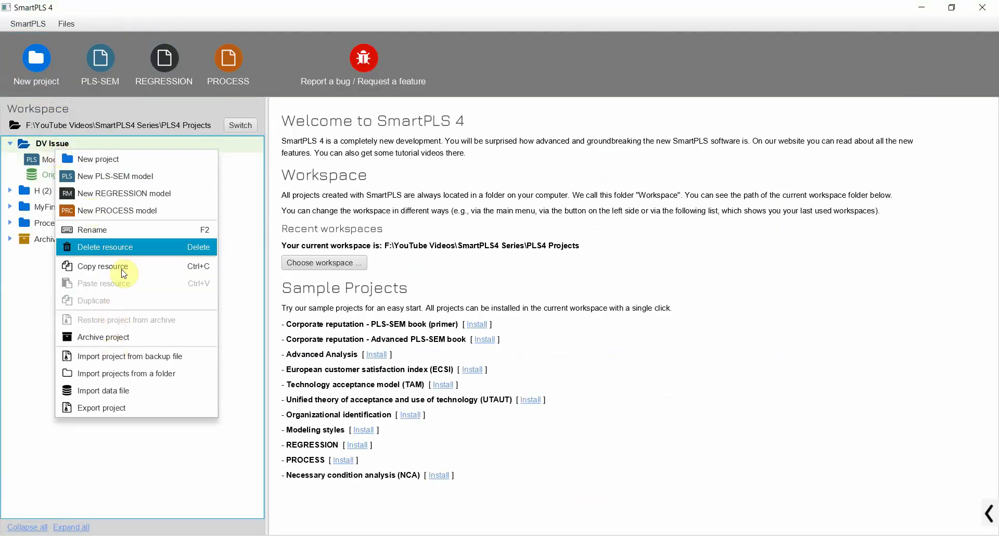
{"action": "left_click", "coordinate": [130, 390]}
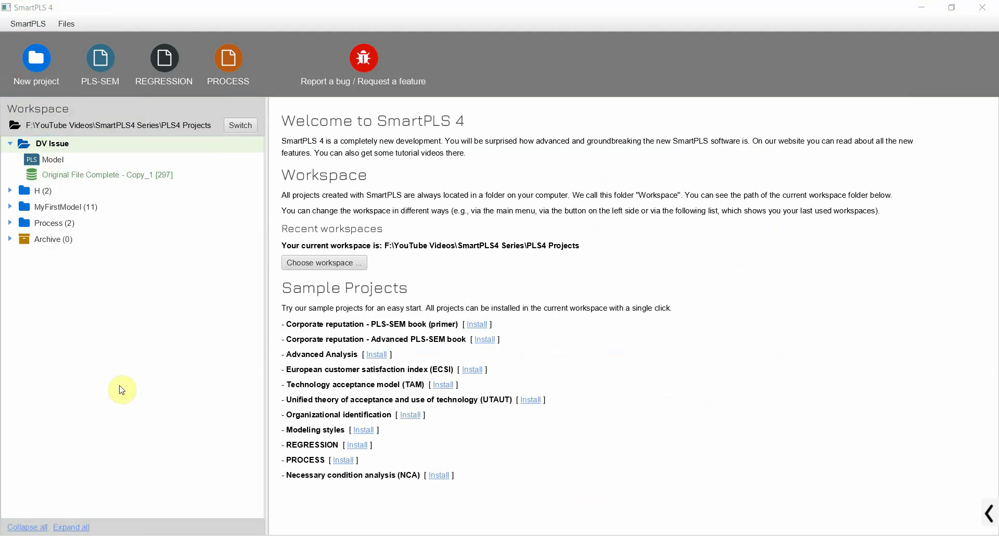
{"action": "double_click", "coordinate": [162, 121]}
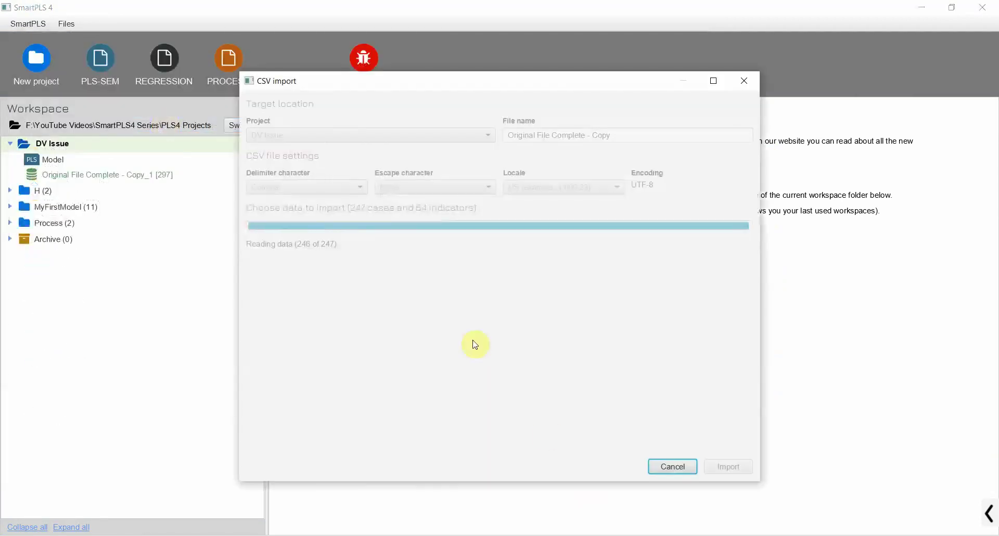
{"action": "left_click", "coordinate": [728, 466]}
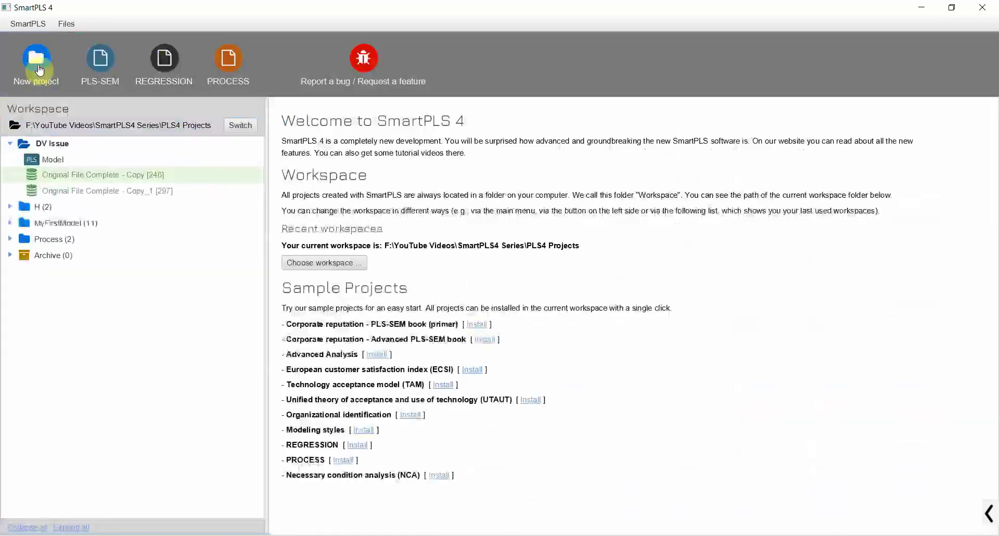
- Delete the old Copy_1 [297] dataset and reopen the Model
{"action": "right_click", "coordinate": [162, 195]}
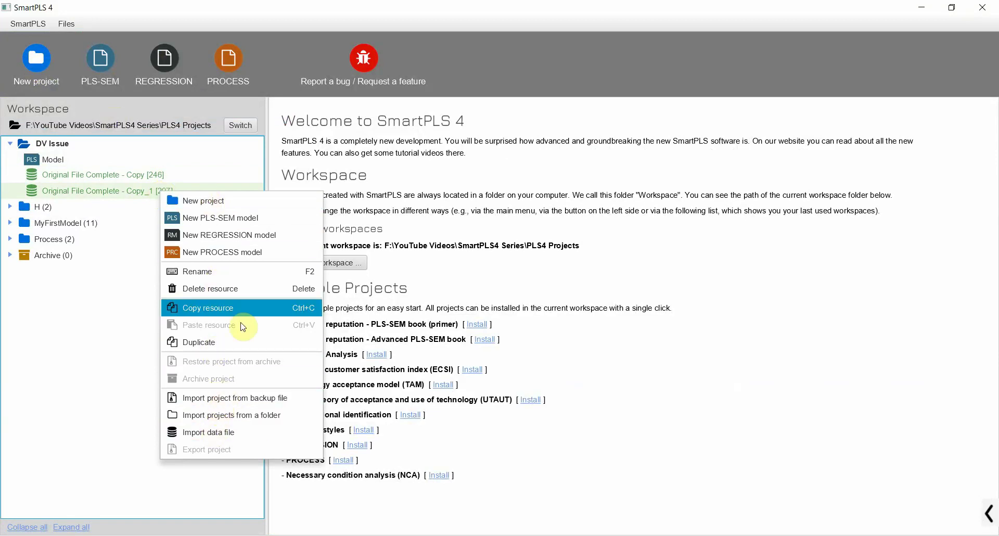
{"action": "left_click", "coordinate": [241, 295]}
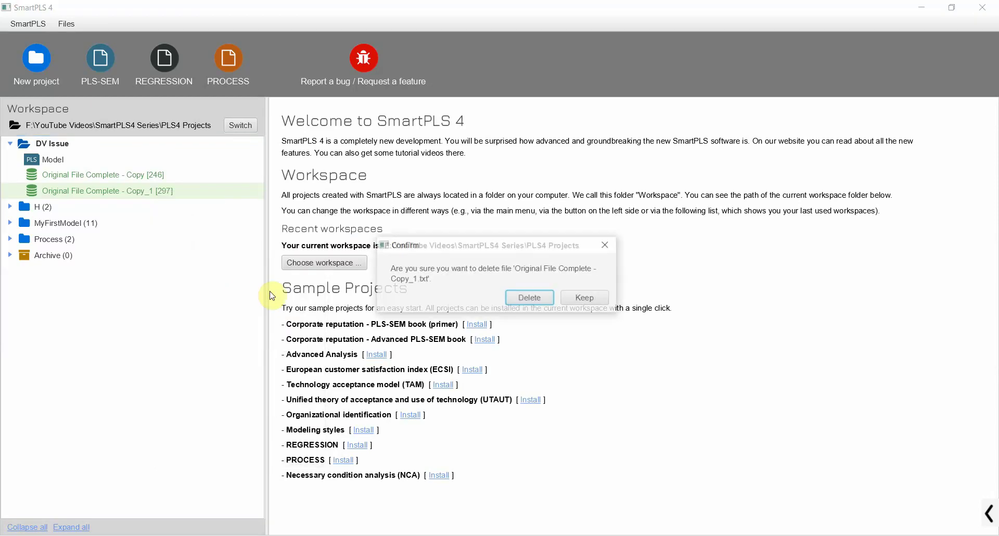
{"action": "left_click", "coordinate": [523, 302]}
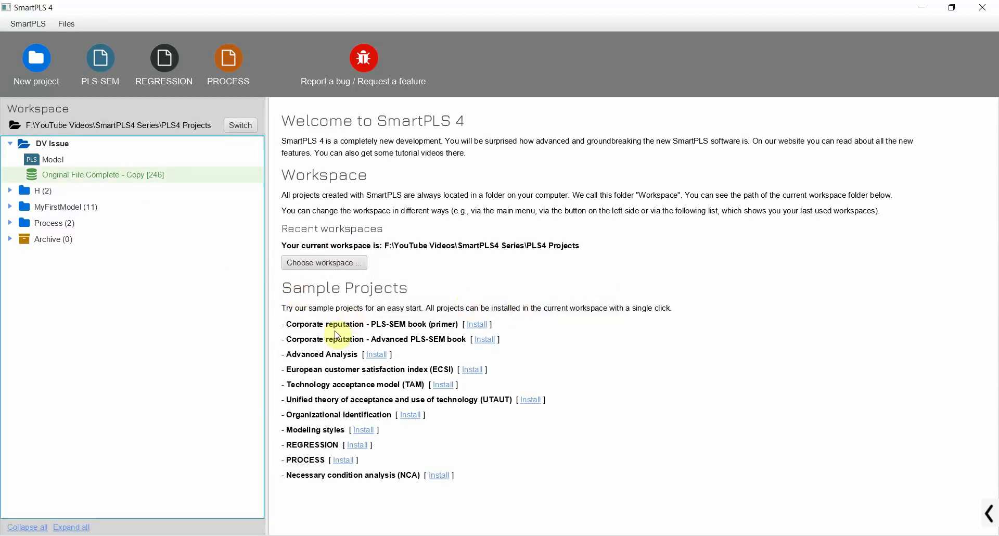
{"action": "double_click", "coordinate": [46, 164]}
- Run the PLS-SEM algorithm on the 246-case data
{"action": "left_click", "coordinate": [165, 58]}
{"action": "left_click", "coordinate": [208, 83]}
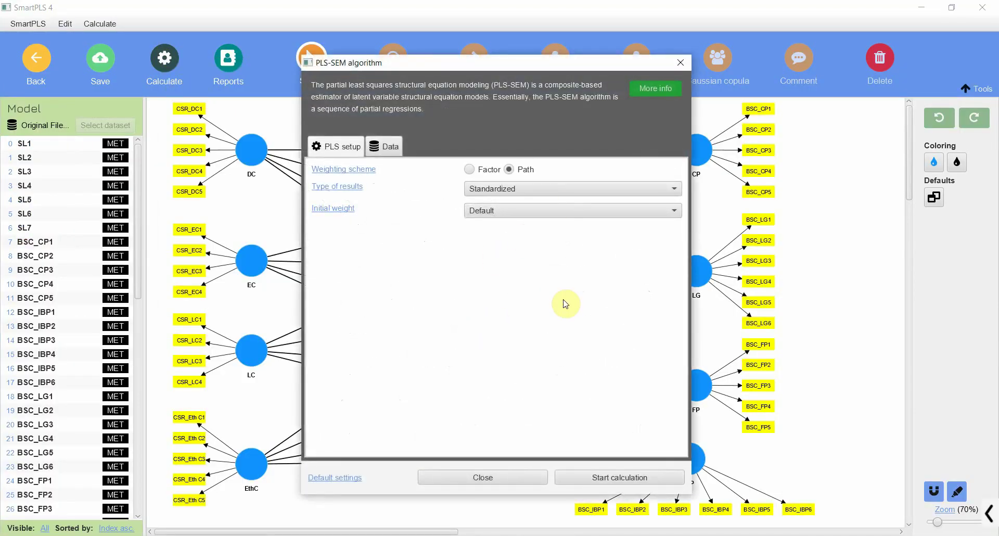
{"action": "left_click", "coordinate": [612, 477]}
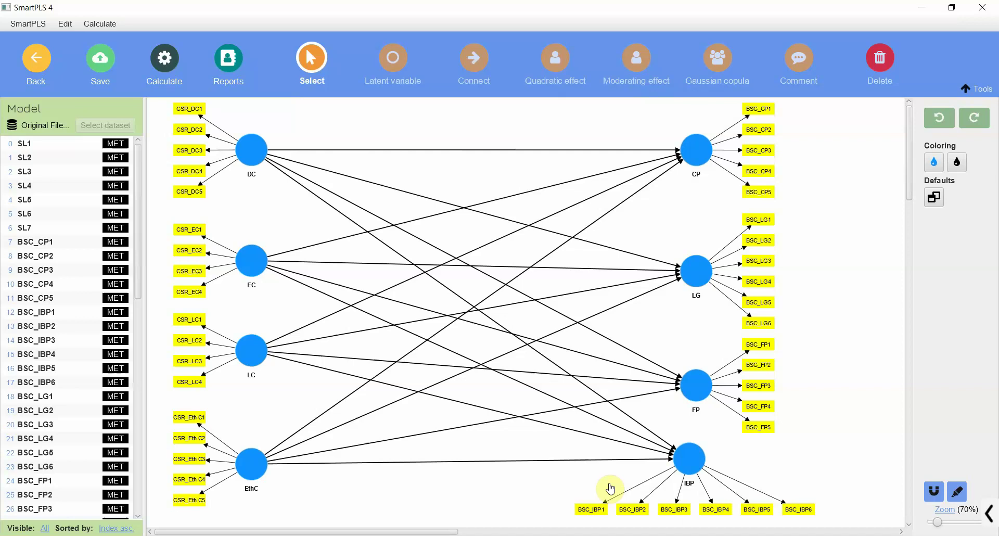
- Compare the HTMT matrices of the Copy_1 [297] 17:03 and Copy [246] 17:08 runs side by side
{"action": "left_click", "coordinate": [290, 68]}
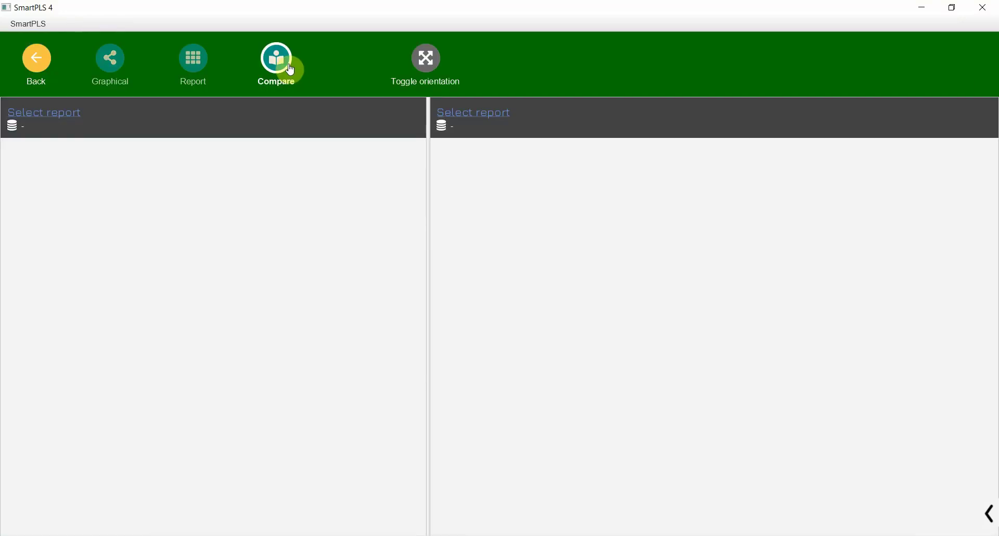
{"action": "left_click", "coordinate": [35, 111]}
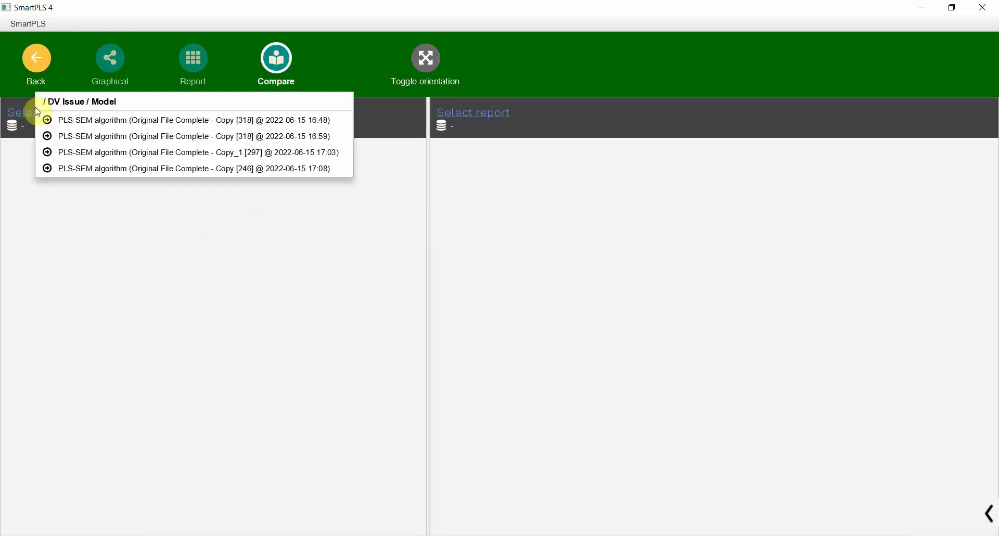
{"action": "left_click", "coordinate": [85, 148]}
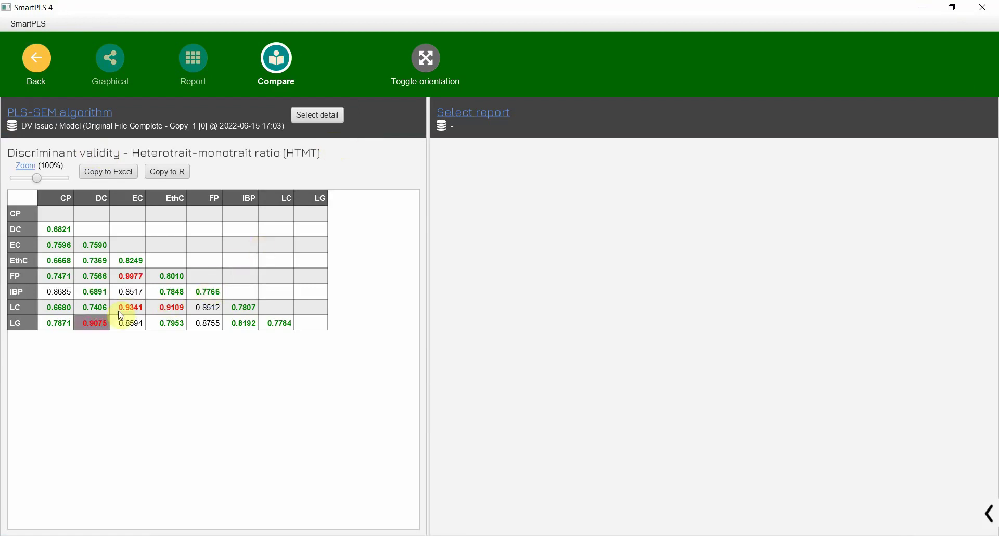
{"action": "left_click", "coordinate": [479, 118]}
{"action": "left_click", "coordinate": [516, 175]}
{"action": "left_click", "coordinate": [743, 120]}
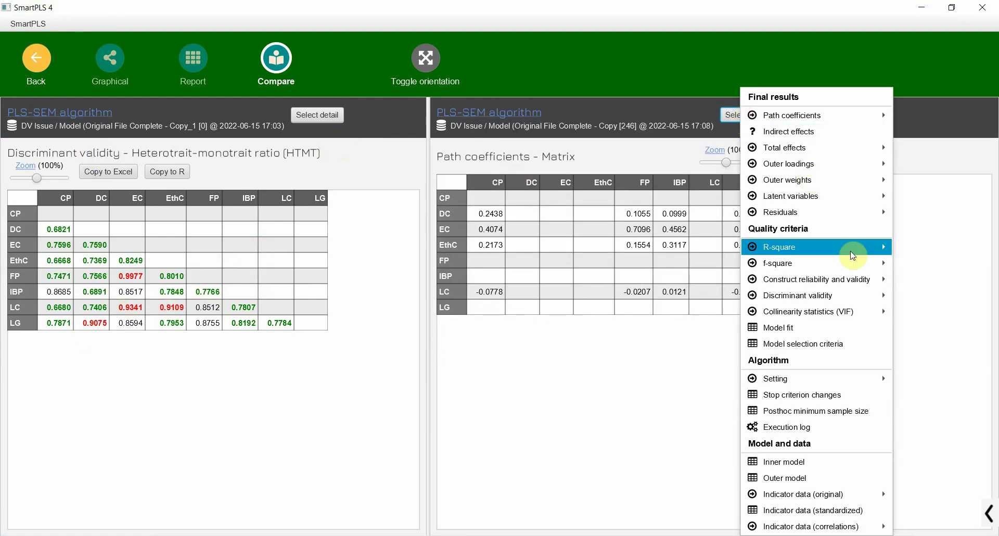
{"action": "left_click", "coordinate": [853, 295]}
{"action": "left_click", "coordinate": [651, 313]}
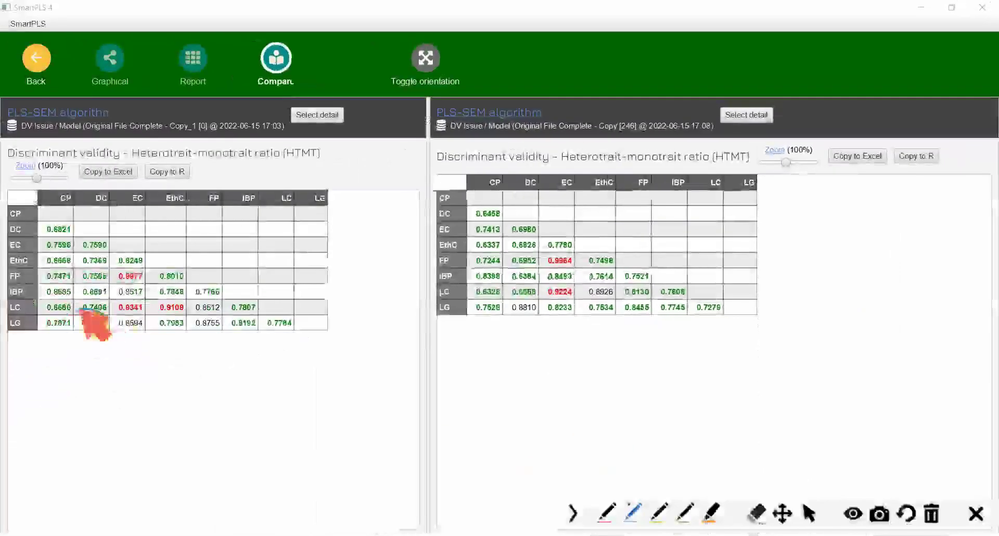
- Mark high HTMT values: FP–EC 0.9977/0.9964, LC–EC 0.9341/0.9224, and LG–DC 0.8810
{"action": "left_click_drag", "start_coordinate": [106, 313], "coordinate": [119, 326]}
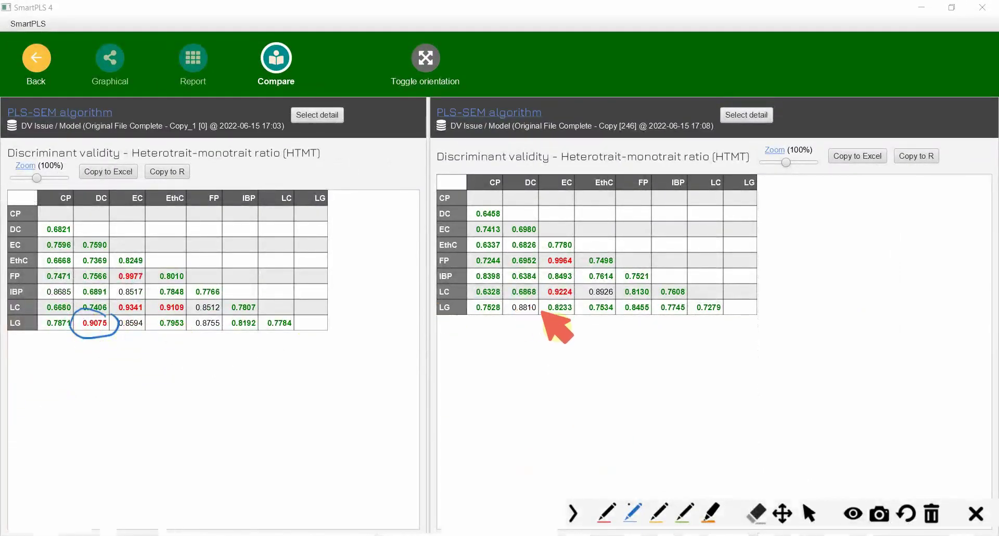
{"action": "mouse_move", "coordinate": [541, 304]}
{"action": "left_mouse_down"}
{"action": "mouse_move", "coordinate": [504, 295]}
{"action": "mouse_move", "coordinate": [516, 320]}
{"action": "mouse_move", "coordinate": [542, 309]}
{"action": "mouse_move", "coordinate": [522, 315]}
{"action": "left_mouse_up"}
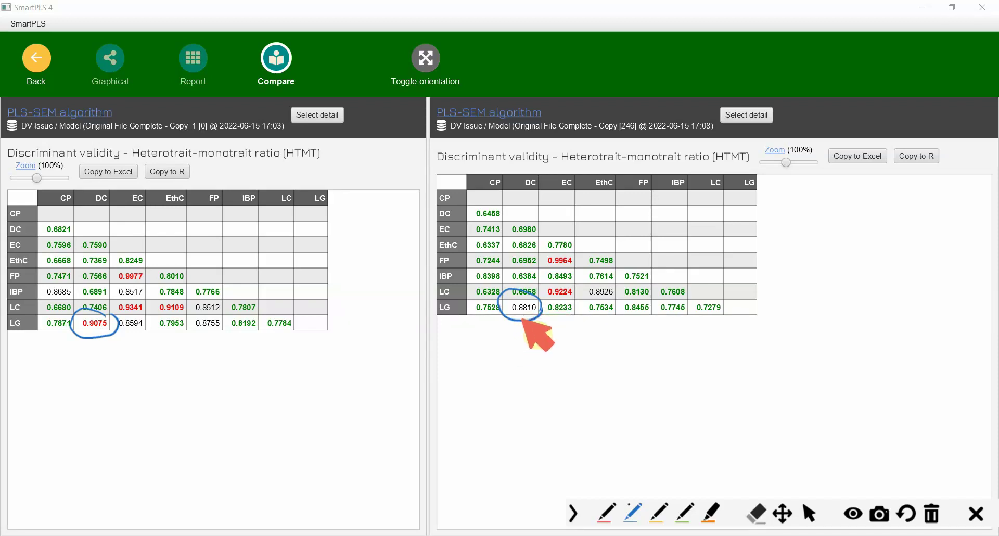
{"action": "left_click_drag", "start_coordinate": [119, 314], "coordinate": [146, 316]}
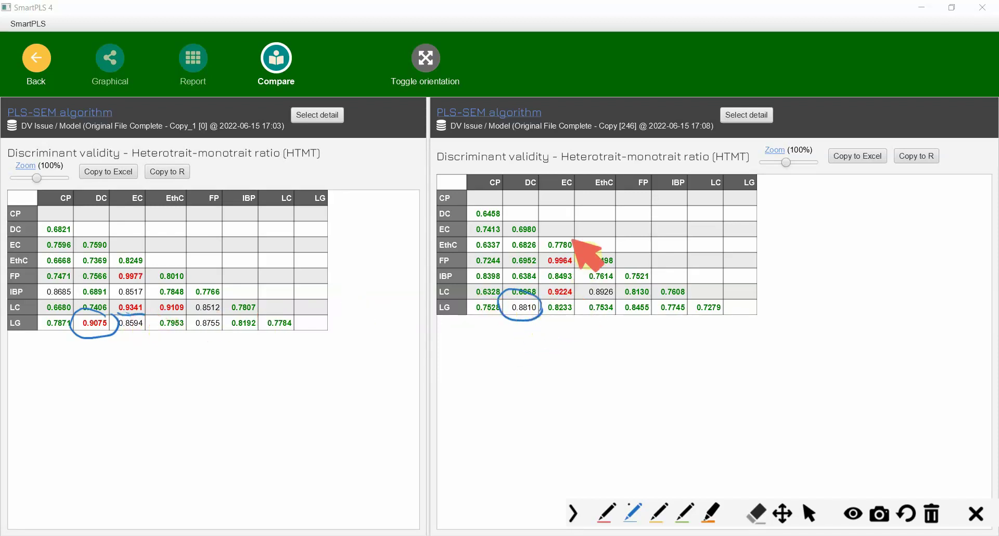
{"action": "left_click_drag", "start_coordinate": [542, 298], "coordinate": [574, 303]}
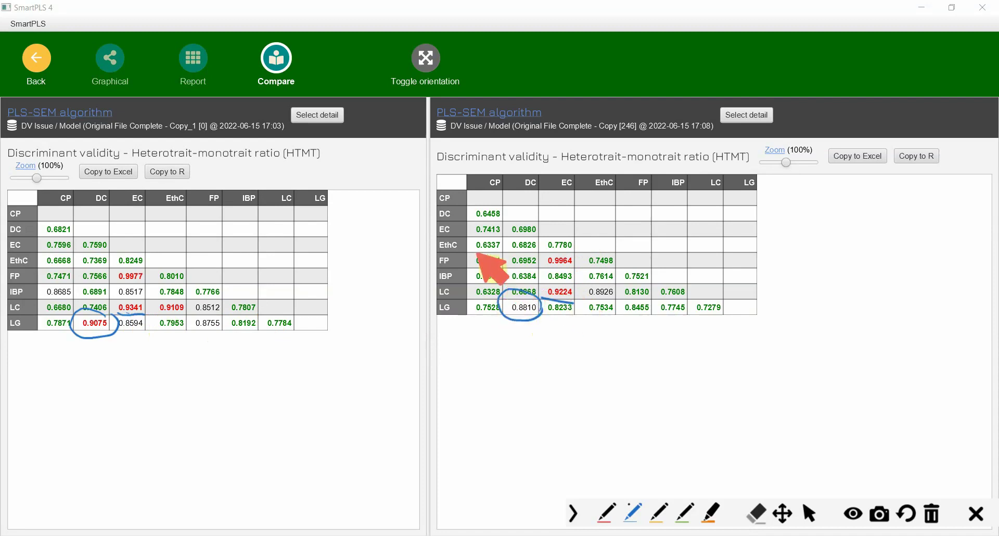
{"action": "left_click_drag", "start_coordinate": [544, 264], "coordinate": [567, 270]}
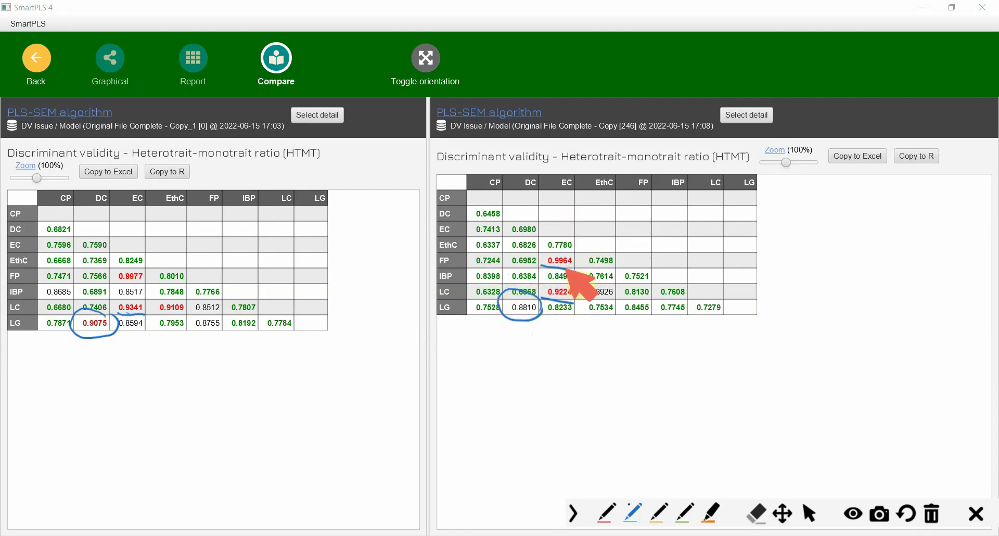
{"action": "left_click_drag", "start_coordinate": [125, 284], "coordinate": [149, 284]}
{"action": "mouse_move", "coordinate": [575, 263]}
{"action": "left_mouse_down"}
{"action": "mouse_move", "coordinate": [543, 258]}
{"action": "mouse_move", "coordinate": [569, 251]}
{"action": "left_mouse_up"}
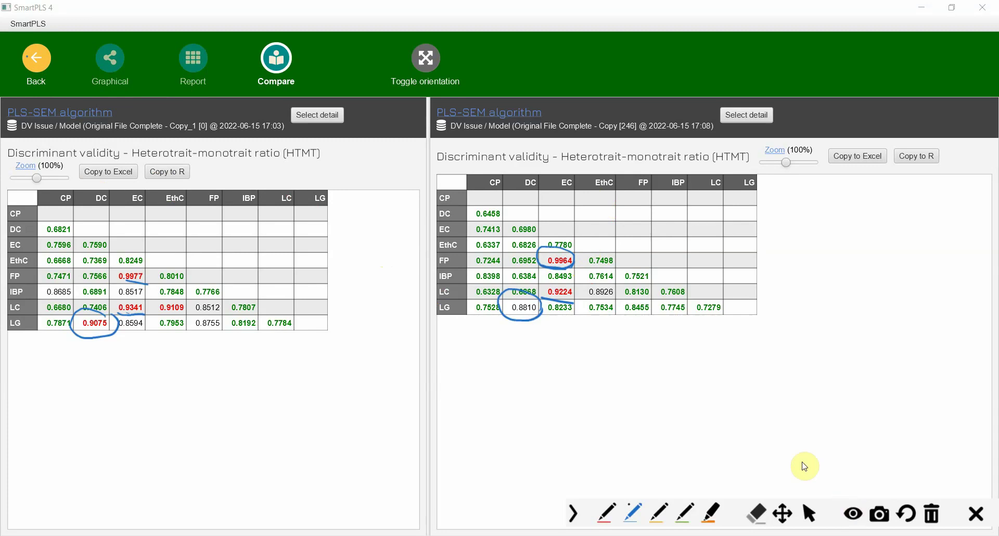
- Clear the annotations and show the Cross loadings table of the Copy [246] 17:08 report
{"action": "left_click", "coordinate": [849, 513]}
{"action": "left_click", "coordinate": [36, 58]}
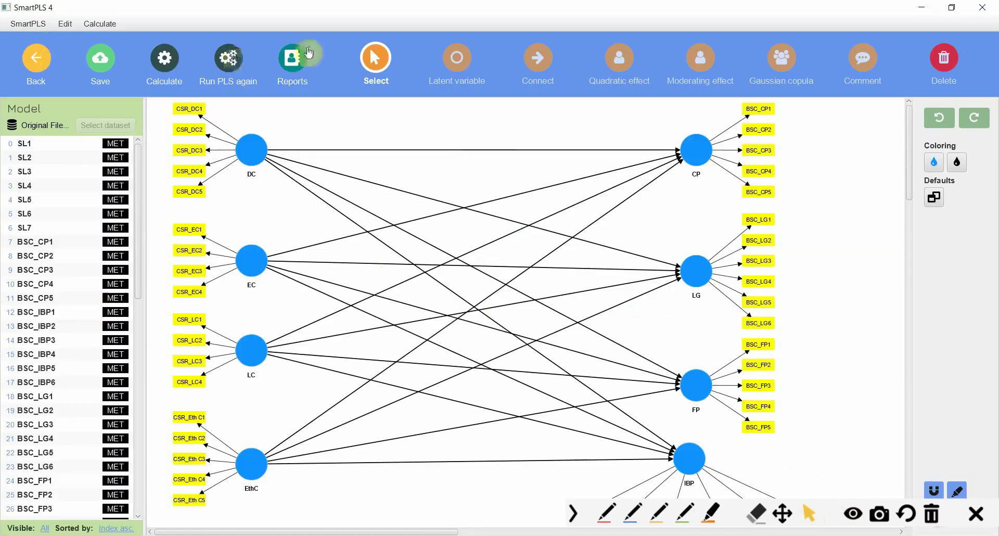
{"action": "left_click", "coordinate": [299, 61]}
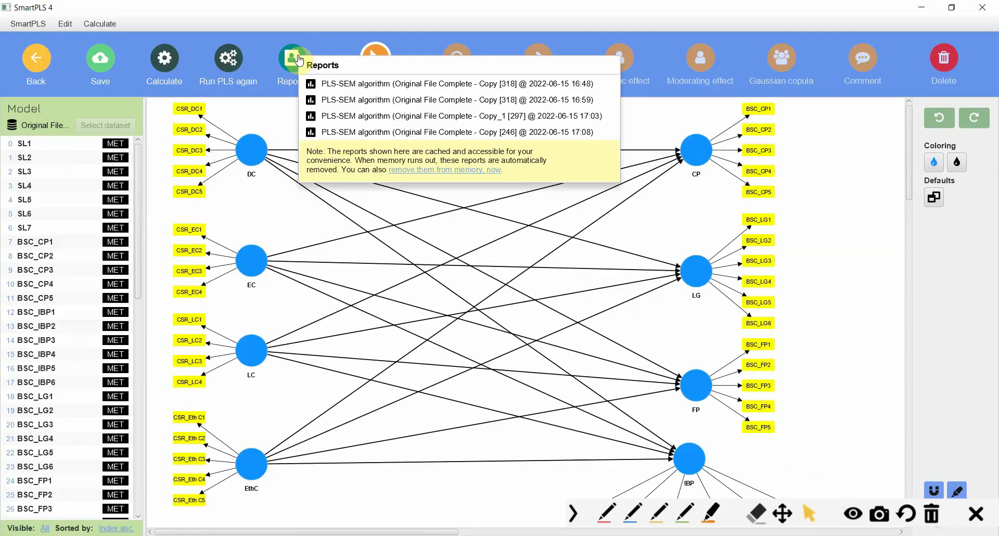
{"action": "left_click", "coordinate": [326, 132]}
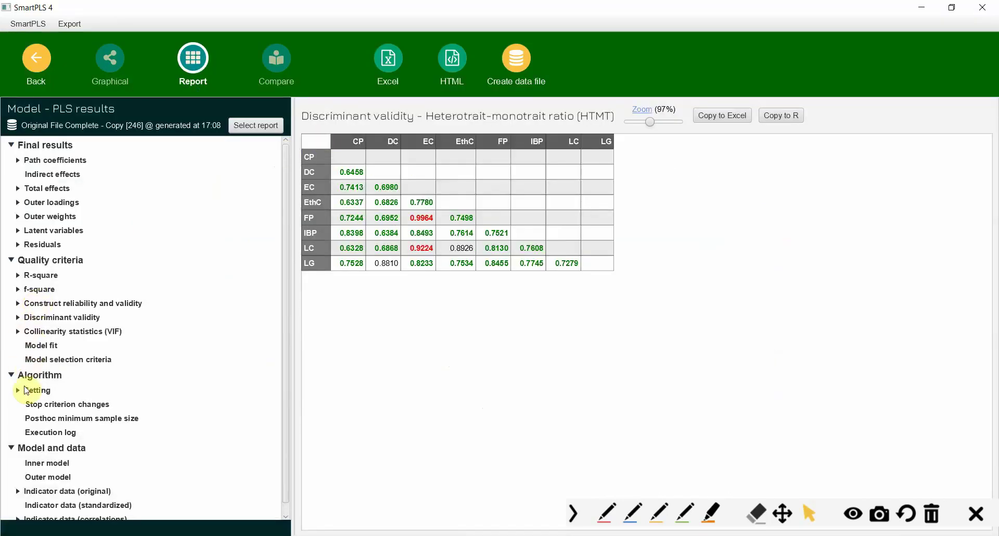
{"action": "left_click", "coordinate": [19, 319]}
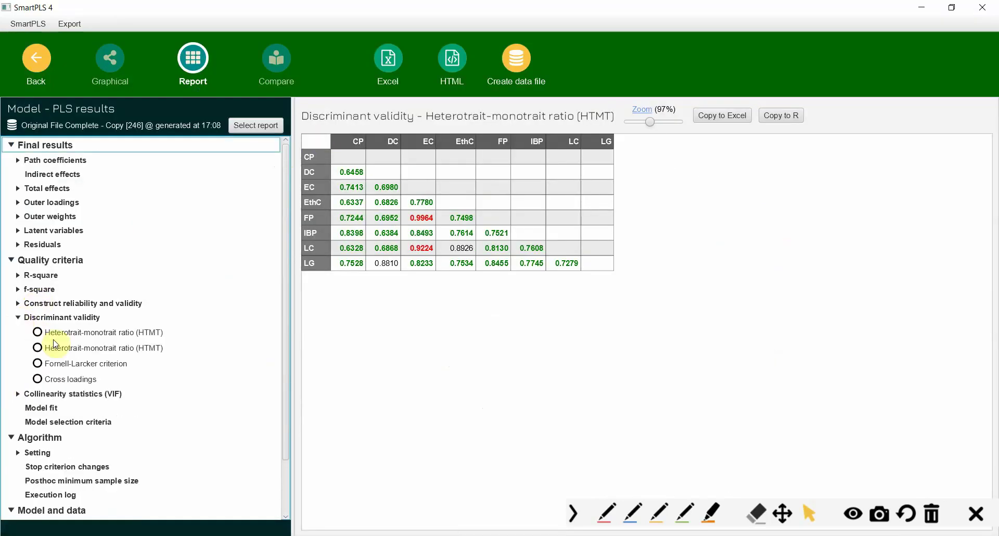
{"action": "left_click", "coordinate": [66, 377]}
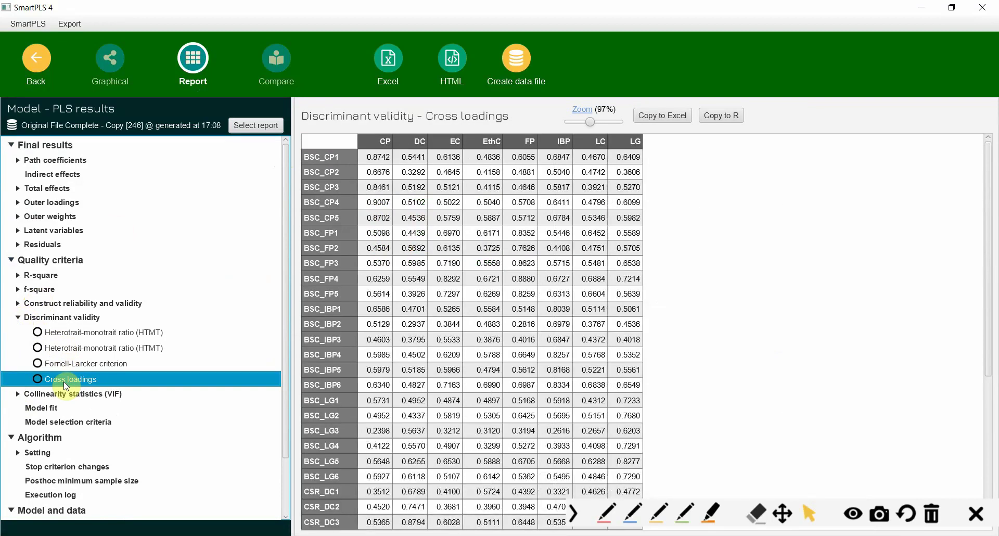
{"action": "left_click", "coordinate": [628, 355]}
- In blue ink, mark the EC column and BSC_FP1–3 loadings on FP versus EC (0.8352/0.6970, 0.7626/0.6135, 0.8623/0.7190)
{"action": "left_click", "coordinate": [631, 513]}
{"action": "left_click_drag", "start_coordinate": [465, 150], "coordinate": [467, 147]}
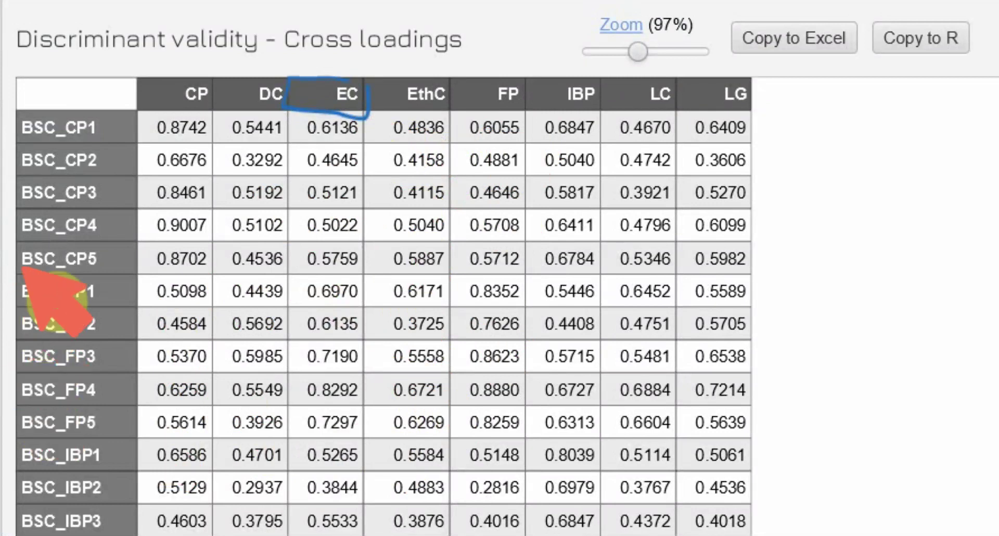
{"action": "mouse_move", "coordinate": [4, 279]}
{"action": "left_mouse_down"}
{"action": "mouse_move", "coordinate": [33, 284]}
{"action": "mouse_move", "coordinate": [86, 262]}
{"action": "mouse_move", "coordinate": [143, 272]}
{"action": "mouse_move", "coordinate": [513, 269]}
{"action": "mouse_move", "coordinate": [442, 284]}
{"action": "mouse_move", "coordinate": [436, 321]}
{"action": "mouse_move", "coordinate": [439, 417]}
{"action": "mouse_move", "coordinate": [454, 434]}
{"action": "mouse_move", "coordinate": [511, 434]}
{"action": "mouse_move", "coordinate": [496, 443]}
{"action": "mouse_move", "coordinate": [528, 431]}
{"action": "mouse_move", "coordinate": [550, 340]}
{"action": "mouse_move", "coordinate": [521, 274]}
{"action": "mouse_move", "coordinate": [447, 258]}
{"action": "left_mouse_up"}
{"action": "mouse_move", "coordinate": [359, 286]}
{"action": "left_mouse_down"}
{"action": "mouse_move", "coordinate": [305, 275]}
{"action": "mouse_move", "coordinate": [283, 306]}
{"action": "mouse_move", "coordinate": [276, 347]}
{"action": "mouse_move", "coordinate": [282, 410]}
{"action": "mouse_move", "coordinate": [317, 439]}
{"action": "mouse_move", "coordinate": [349, 442]}
{"action": "mouse_move", "coordinate": [389, 386]}
{"action": "mouse_move", "coordinate": [389, 332]}
{"action": "mouse_move", "coordinate": [357, 281]}
{"action": "left_mouse_up"}
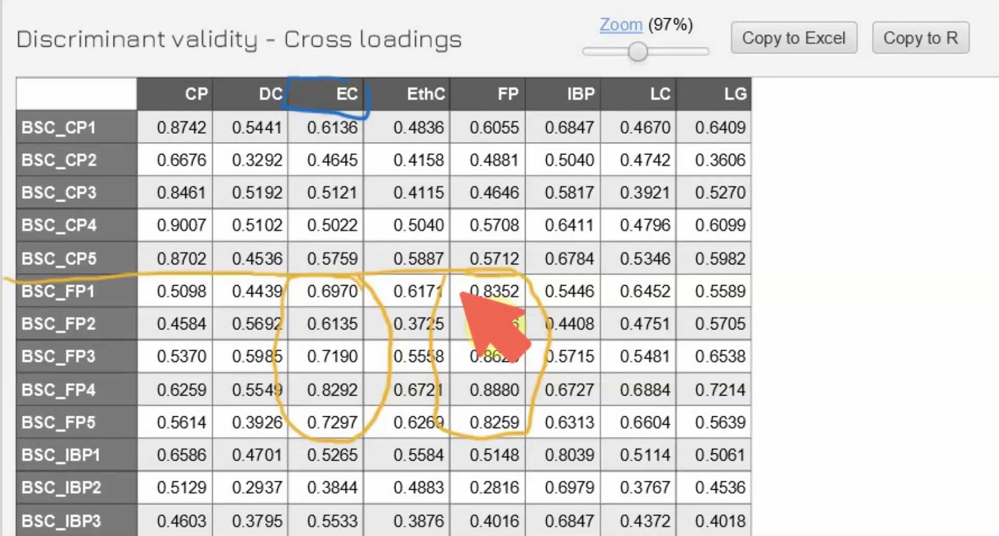
{"action": "left_click_drag", "start_coordinate": [459, 298], "coordinate": [523, 308]}
{"action": "left_click_drag", "start_coordinate": [296, 300], "coordinate": [361, 302]}
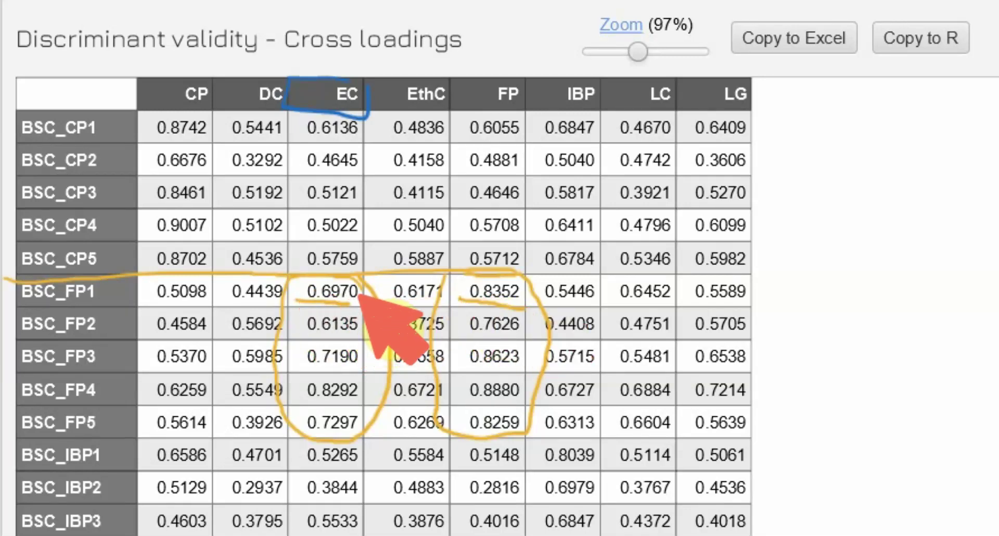
{"action": "left_click_drag", "start_coordinate": [470, 335], "coordinate": [516, 336]}
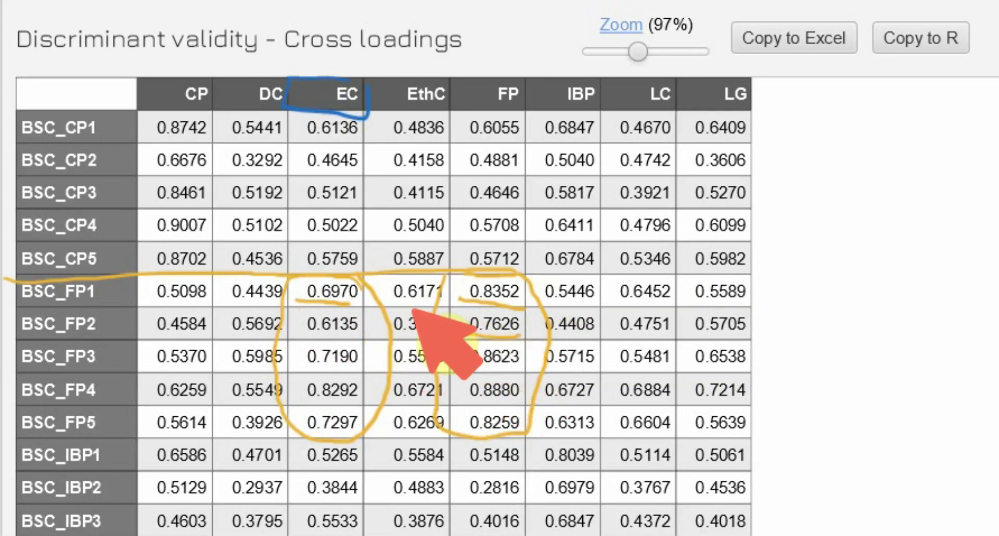
{"action": "left_click_drag", "start_coordinate": [304, 336], "coordinate": [358, 338]}
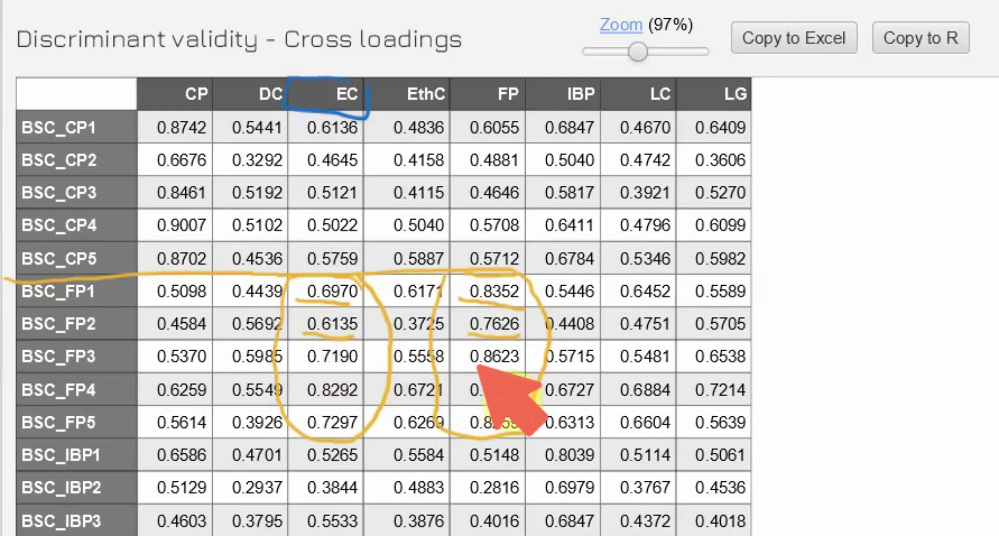
{"action": "left_click_drag", "start_coordinate": [466, 363], "coordinate": [515, 363]}
{"action": "mouse_move", "coordinate": [306, 364]}
{"action": "left_mouse_down"}
{"action": "mouse_move", "coordinate": [358, 370]}
{"action": "mouse_move", "coordinate": [346, 350]}
{"action": "mouse_move", "coordinate": [304, 372]}
{"action": "mouse_move", "coordinate": [341, 374]}
{"action": "left_mouse_up"}
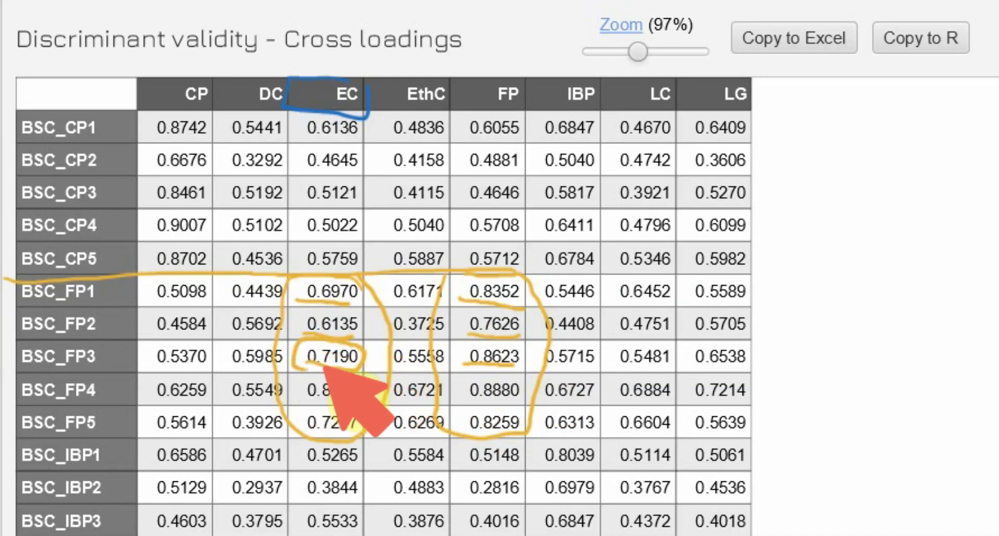
{"action": "left_click_drag", "start_coordinate": [523, 276], "coordinate": [525, 429]}
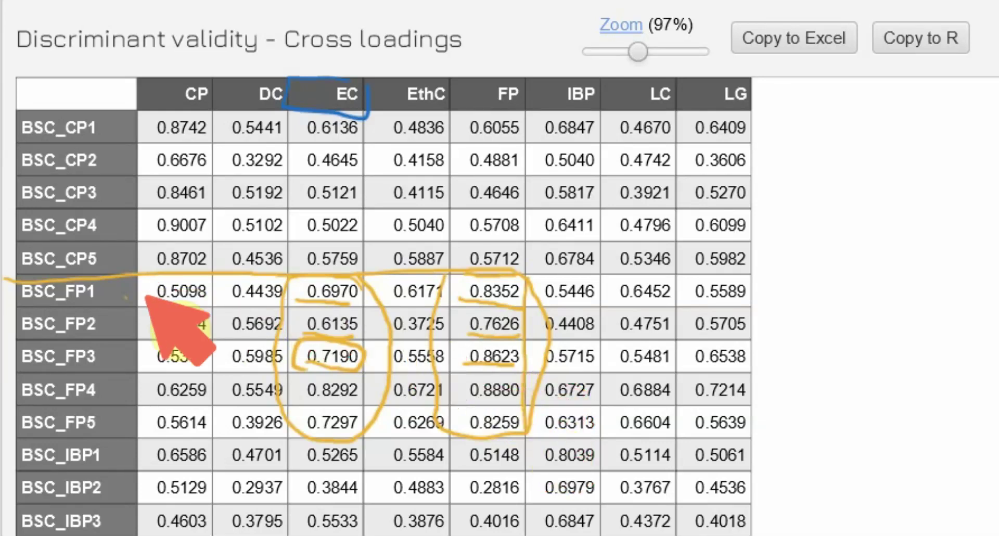
{"action": "left_click_drag", "start_coordinate": [121, 286], "coordinate": [124, 382]}
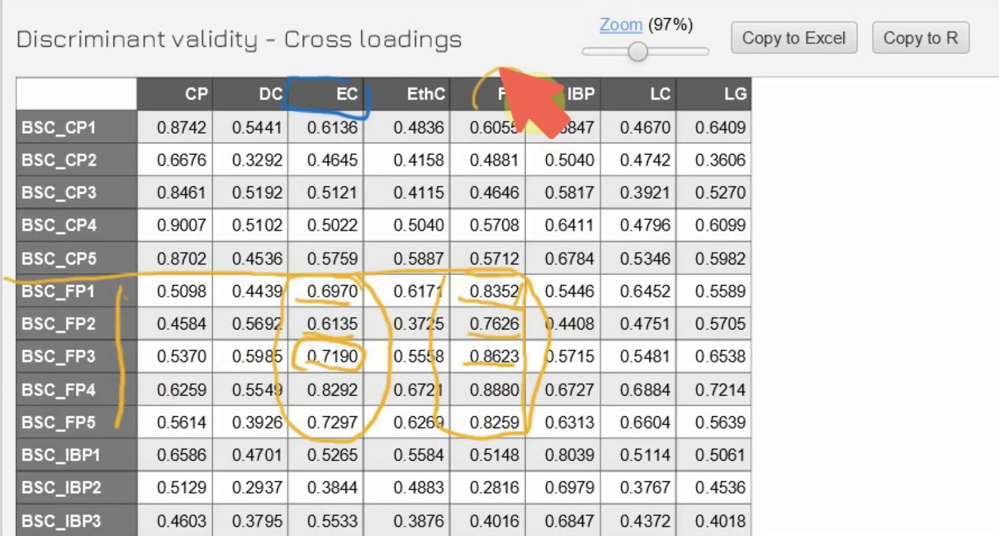
- Circle the FP header and BSC_FP4's 0.8292 cross-loading on EC
{"action": "left_click_drag", "start_coordinate": [519, 89], "coordinate": [520, 72]}
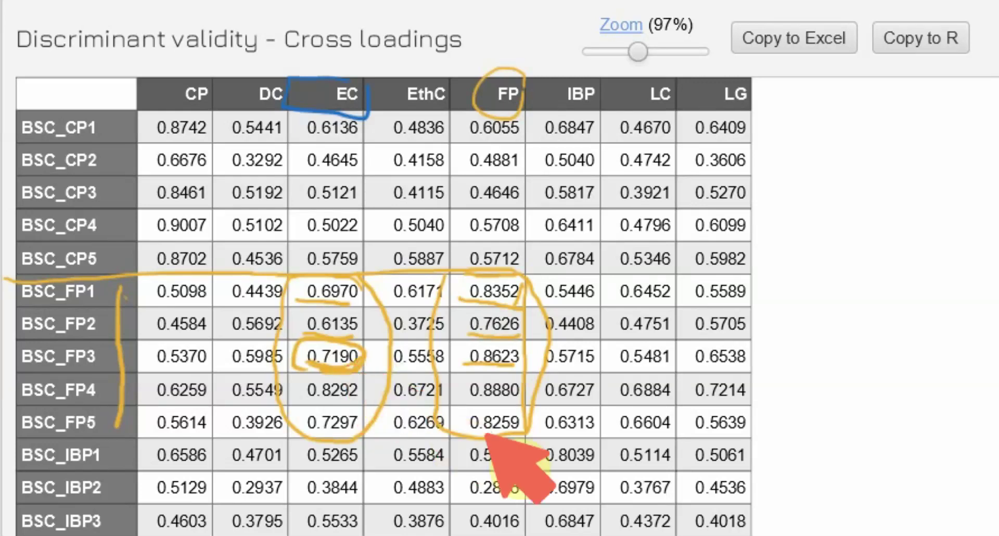
{"action": "left_click_drag", "start_coordinate": [305, 400], "coordinate": [340, 402]}
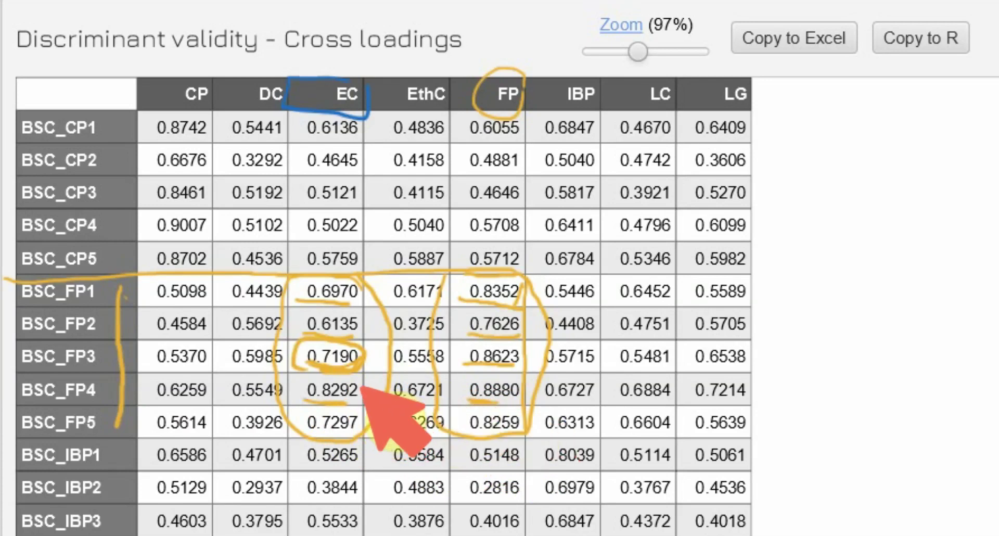
{"action": "mouse_move", "coordinate": [359, 377]}
{"action": "left_mouse_down"}
{"action": "mouse_move", "coordinate": [319, 350]}
{"action": "mouse_move", "coordinate": [357, 395]}
{"action": "mouse_move", "coordinate": [374, 333]}
{"action": "mouse_move", "coordinate": [367, 89]}
{"action": "mouse_move", "coordinate": [365, 377]}
{"action": "mouse_move", "coordinate": [344, 434]}
{"action": "left_mouse_up"}
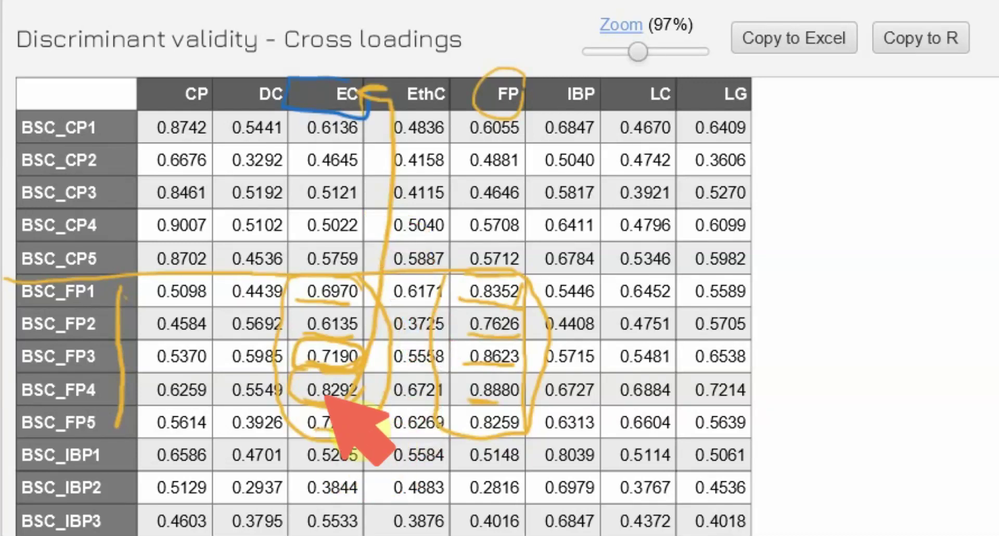
{"action": "mouse_move", "coordinate": [311, 395]}
{"action": "left_mouse_down"}
{"action": "mouse_move", "coordinate": [370, 402]}
{"action": "mouse_move", "coordinate": [354, 376]}
{"action": "mouse_move", "coordinate": [310, 373]}
{"action": "mouse_move", "coordinate": [314, 404]}
{"action": "left_mouse_up"}
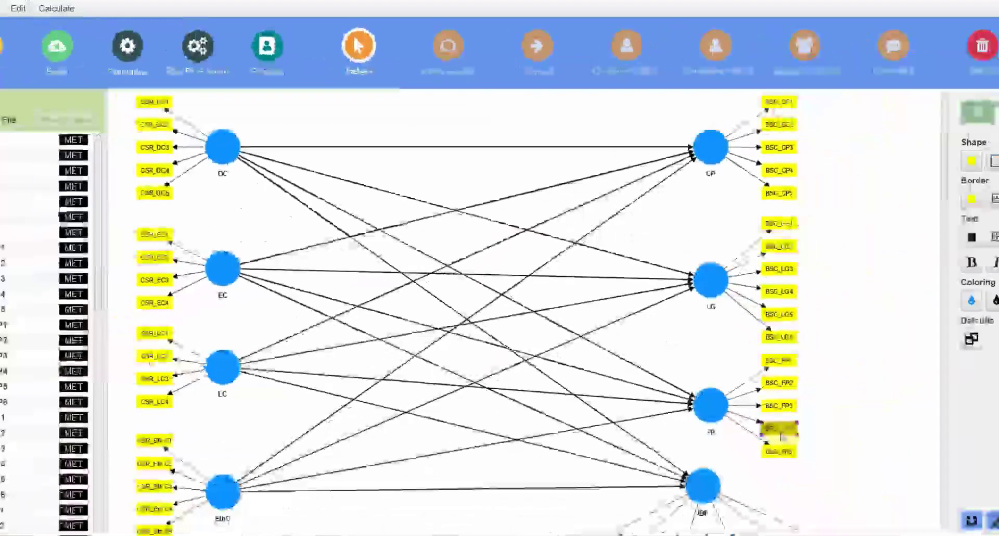
- Delete BSC_FP4, re-run PLS, and view the HTMT matrix showing FP–EC at 0.9799
{"action": "key", "text": "Delete"}
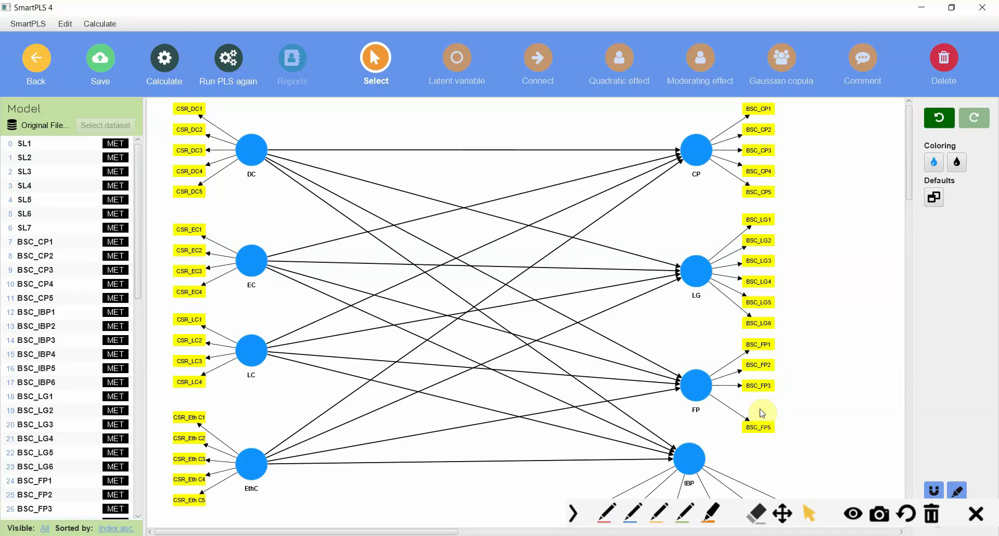
{"action": "left_click", "coordinate": [242, 55]}
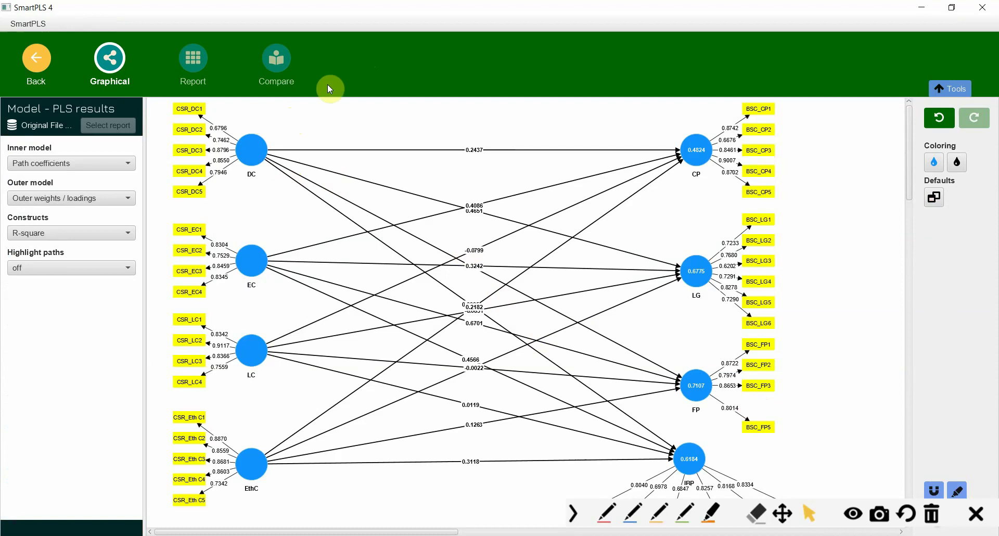
{"action": "left_click", "coordinate": [194, 66]}
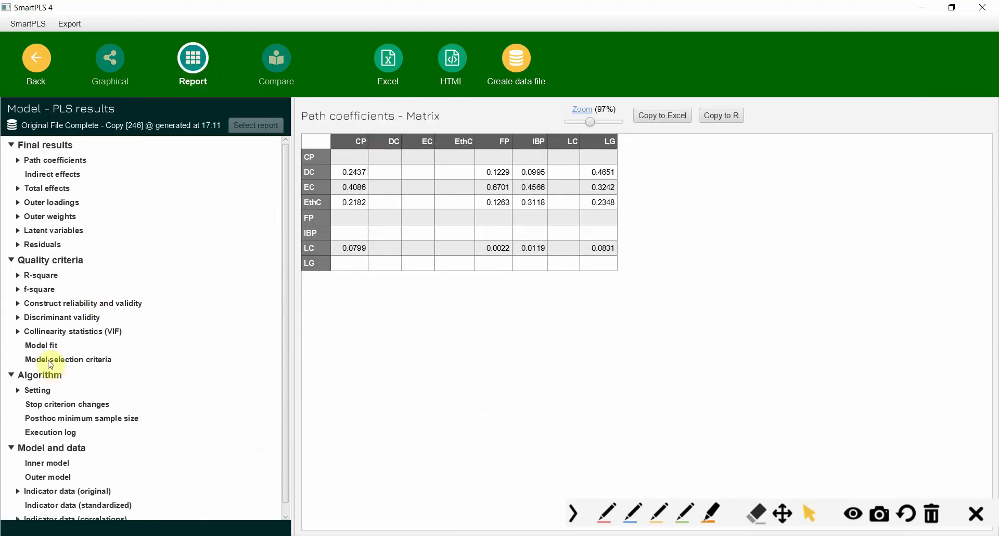
{"action": "left_click", "coordinate": [59, 317]}
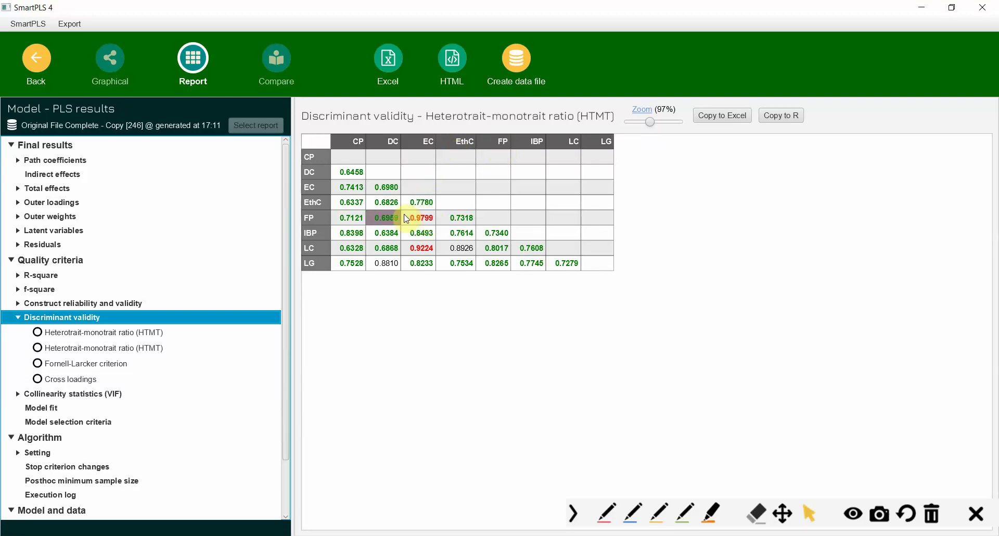
- In the new cross-loadings, mark the FP indicators' EthC values 0.6173, 0.3727, 0.5559 and 0.6270
{"action": "left_click", "coordinate": [72, 380]}
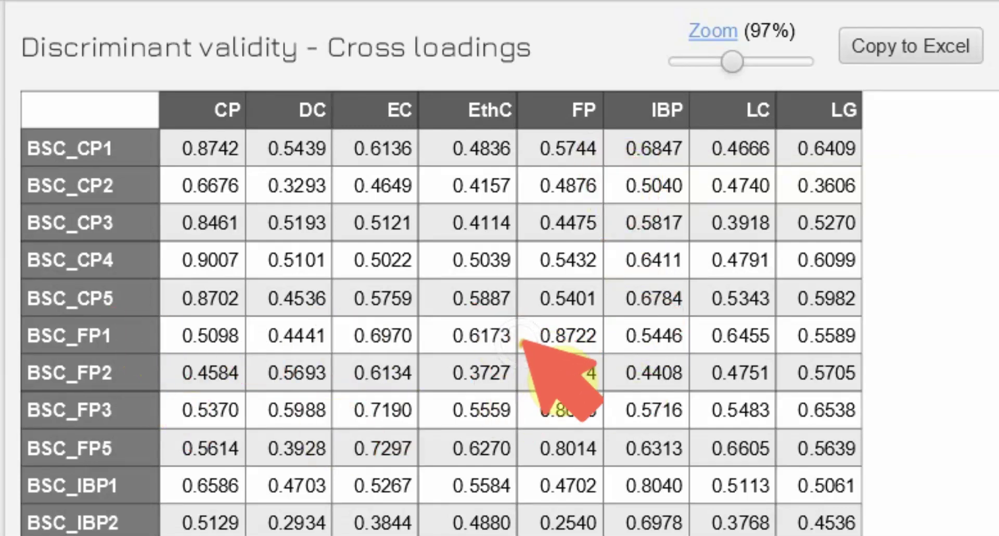
{"action": "mouse_move", "coordinate": [477, 321]}
{"action": "left_mouse_down"}
{"action": "mouse_move", "coordinate": [405, 340]}
{"action": "mouse_move", "coordinate": [522, 382]}
{"action": "mouse_move", "coordinate": [470, 395]}
{"action": "mouse_move", "coordinate": [411, 382]}
{"action": "left_mouse_up"}
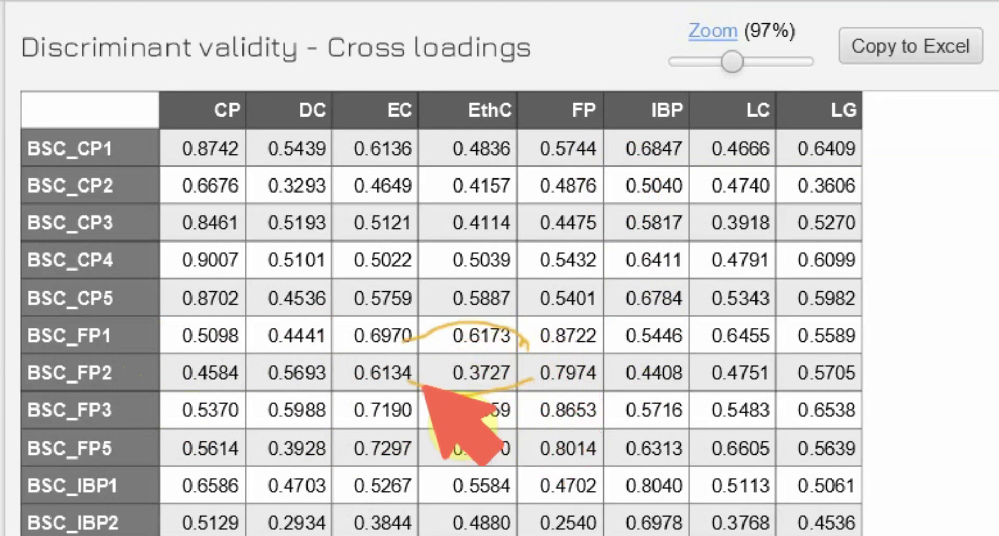
{"action": "left_click_drag", "start_coordinate": [539, 419], "coordinate": [388, 422]}
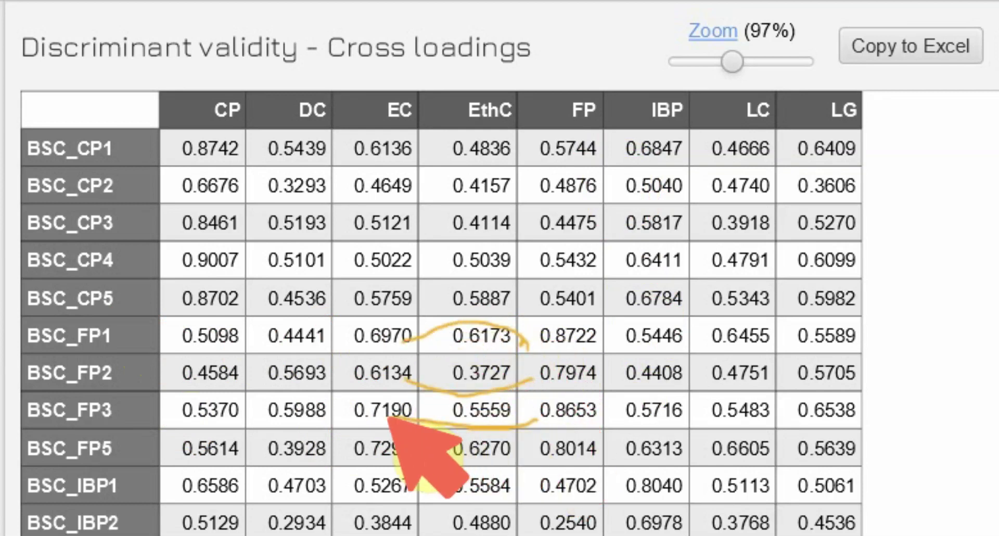
{"action": "left_click_drag", "start_coordinate": [531, 452], "coordinate": [471, 461]}
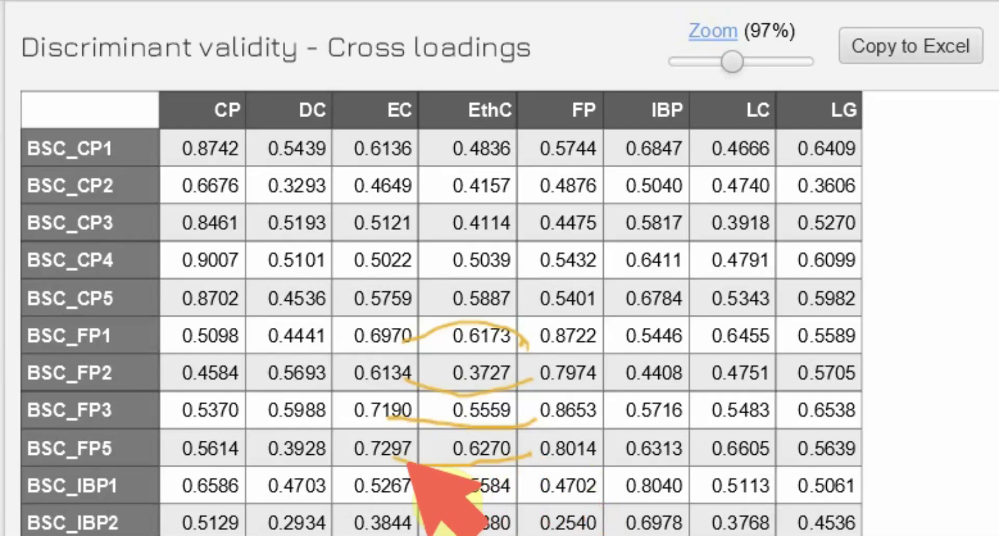
{"action": "left_click_drag", "start_coordinate": [394, 456], "coordinate": [470, 462]}
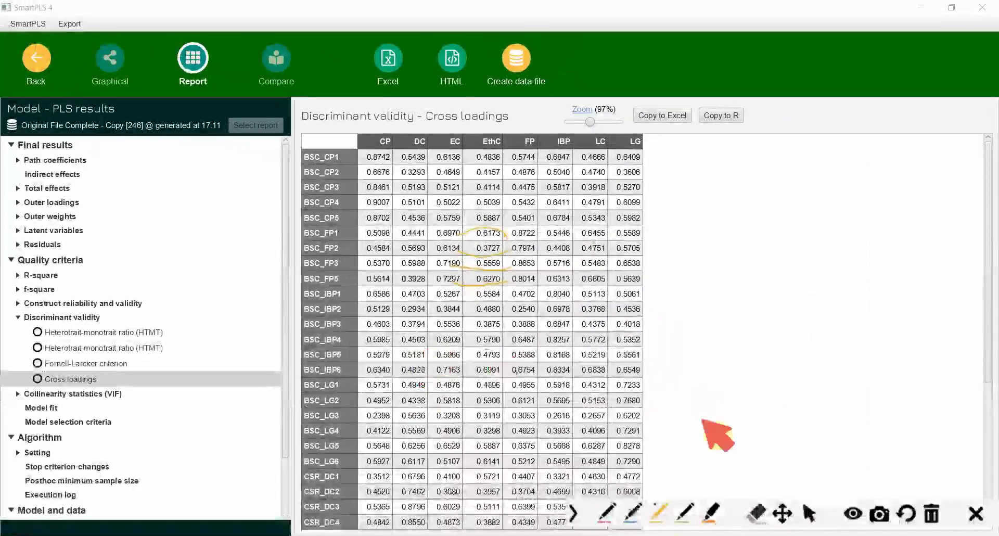
{"action": "left_click", "coordinate": [813, 515]}
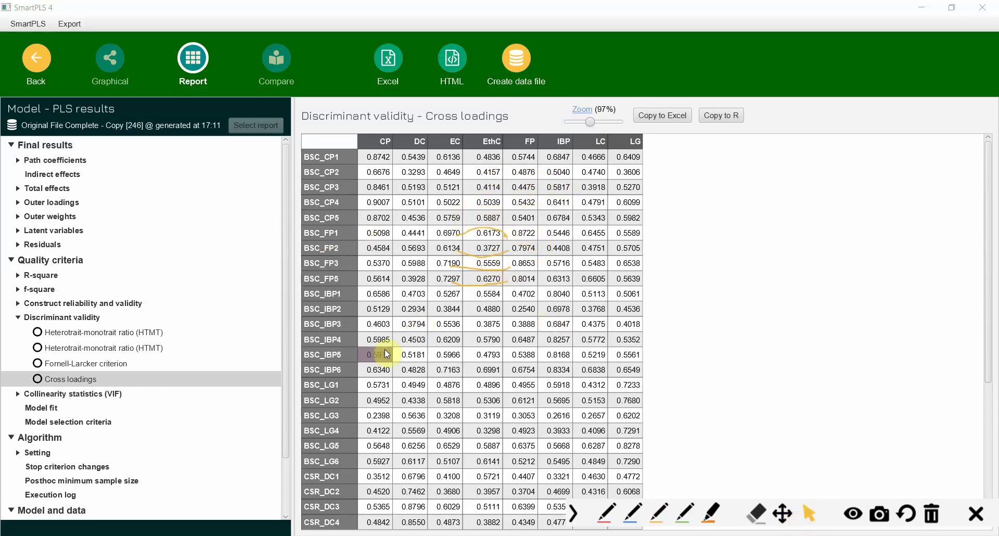
{"action": "scroll", "coordinate": [387, 353], "scroll_direction": "down", "scroll_amount": 5}
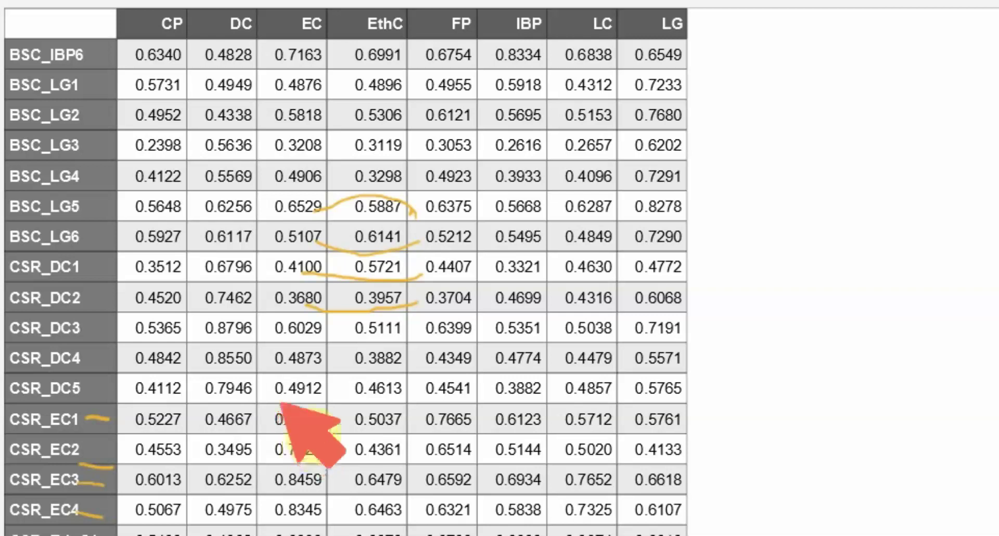
- Underline the CSR_EC rows and circle CSR_EC1's 0.8304 EC loading and 0.7665 FP cross-loading
{"action": "mouse_move", "coordinate": [270, 427]}
{"action": "left_mouse_down"}
{"action": "mouse_move", "coordinate": [309, 427]}
{"action": "mouse_move", "coordinate": [328, 440]}
{"action": "mouse_move", "coordinate": [410, 421]}
{"action": "mouse_move", "coordinate": [411, 429]}
{"action": "left_mouse_up"}
{"action": "mouse_move", "coordinate": [312, 458]}
{"action": "left_mouse_down"}
{"action": "mouse_move", "coordinate": [372, 467]}
{"action": "mouse_move", "coordinate": [410, 461]}
{"action": "mouse_move", "coordinate": [397, 452]}
{"action": "mouse_move", "coordinate": [425, 452]}
{"action": "left_mouse_up"}
{"action": "mouse_move", "coordinate": [311, 474]}
{"action": "left_mouse_down"}
{"action": "mouse_move", "coordinate": [366, 500]}
{"action": "mouse_move", "coordinate": [406, 487]}
{"action": "mouse_move", "coordinate": [401, 476]}
{"action": "mouse_move", "coordinate": [426, 478]}
{"action": "left_mouse_up"}
{"action": "left_click_drag", "start_coordinate": [375, 531], "coordinate": [417, 509]}
{"action": "mouse_move", "coordinate": [330, 418]}
{"action": "left_mouse_down"}
{"action": "mouse_move", "coordinate": [335, 437]}
{"action": "mouse_move", "coordinate": [289, 439]}
{"action": "left_mouse_up"}
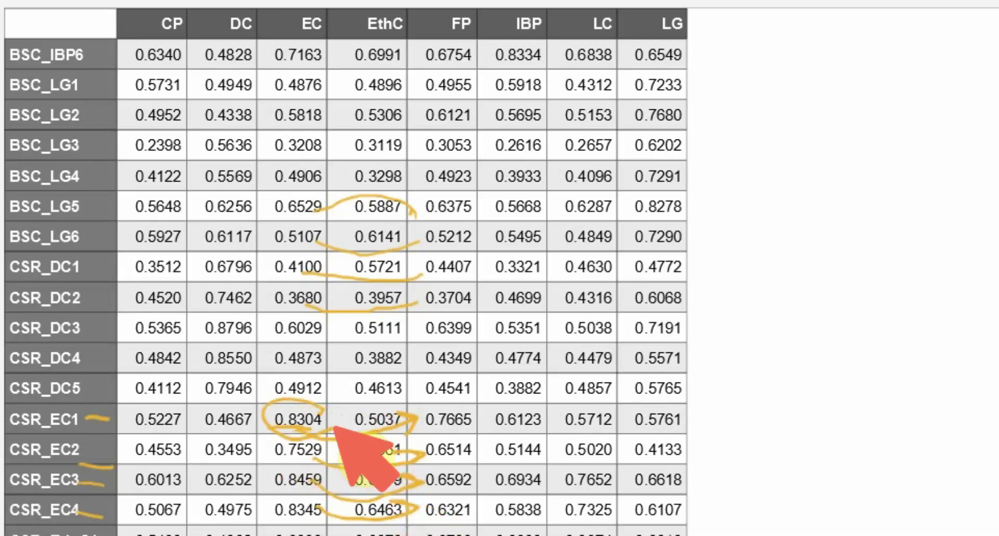
{"action": "mouse_move", "coordinate": [476, 396]}
{"action": "left_mouse_down"}
{"action": "mouse_move", "coordinate": [422, 394]}
{"action": "mouse_move", "coordinate": [420, 431]}
{"action": "left_mouse_up"}
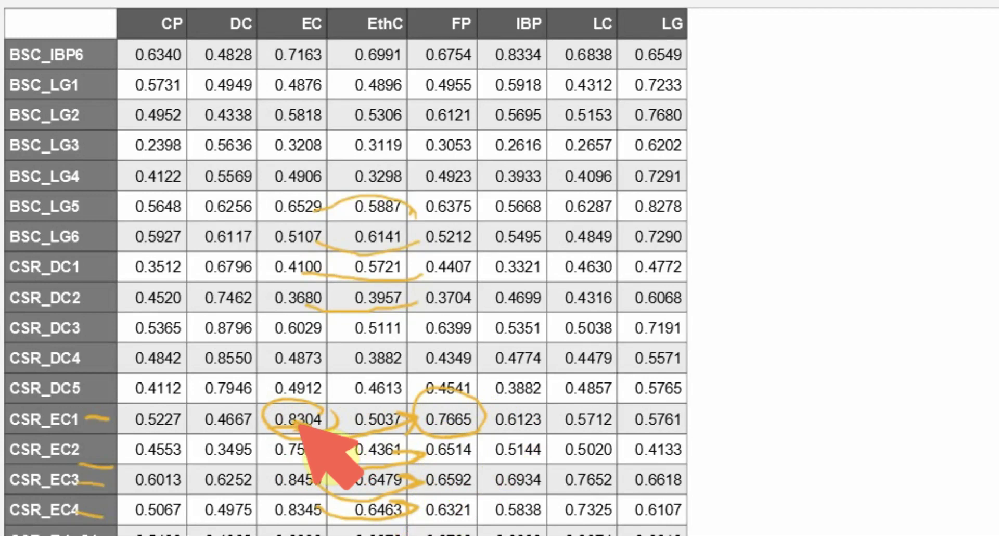
{"action": "mouse_move", "coordinate": [299, 424]}
{"action": "left_mouse_down"}
{"action": "mouse_move", "coordinate": [341, 261]}
{"action": "mouse_move", "coordinate": [333, 95]}
{"action": "left_mouse_up"}
{"action": "mouse_move", "coordinate": [408, 428]}
{"action": "left_mouse_down"}
{"action": "mouse_move", "coordinate": [471, 435]}
{"action": "mouse_move", "coordinate": [470, 397]}
{"action": "mouse_move", "coordinate": [425, 389]}
{"action": "mouse_move", "coordinate": [408, 422]}
{"action": "mouse_move", "coordinate": [438, 432]}
{"action": "left_mouse_up"}
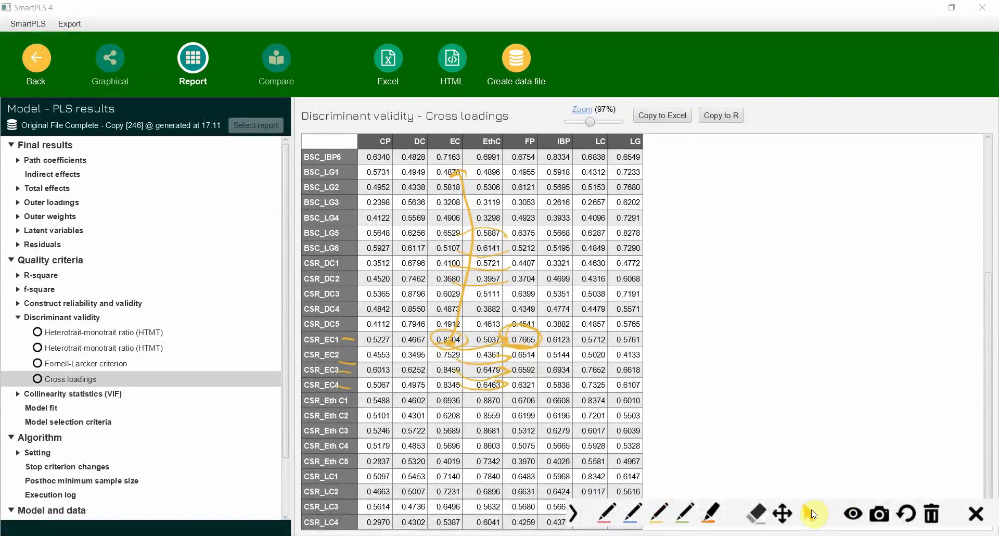
- Delete CSR_EC1 from the diagram and re-run PLS, giving EC loadings 0.7208, 0.9042 and 0.8692
{"action": "left_click", "coordinate": [30, 63]}
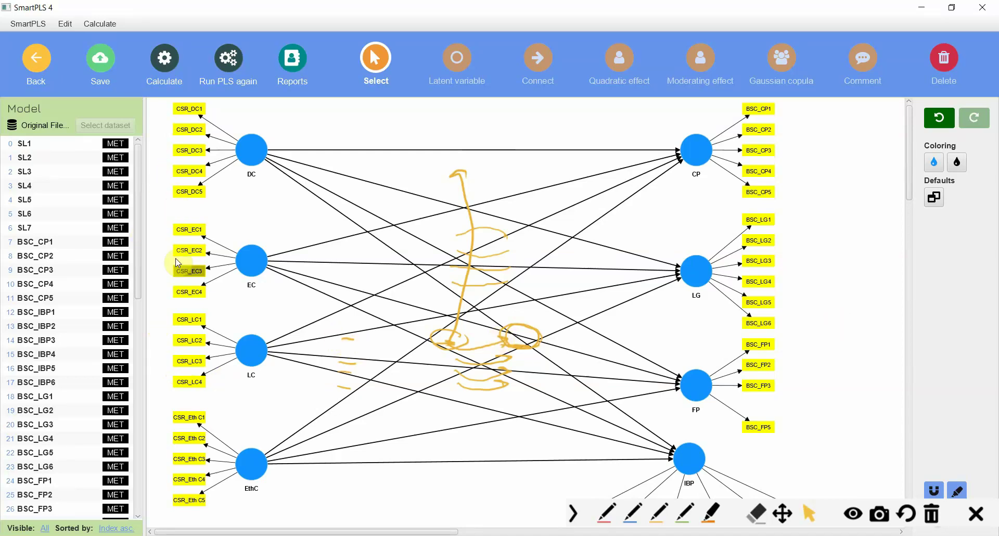
{"action": "left_click", "coordinate": [192, 233]}
{"action": "key", "text": "Delete"}
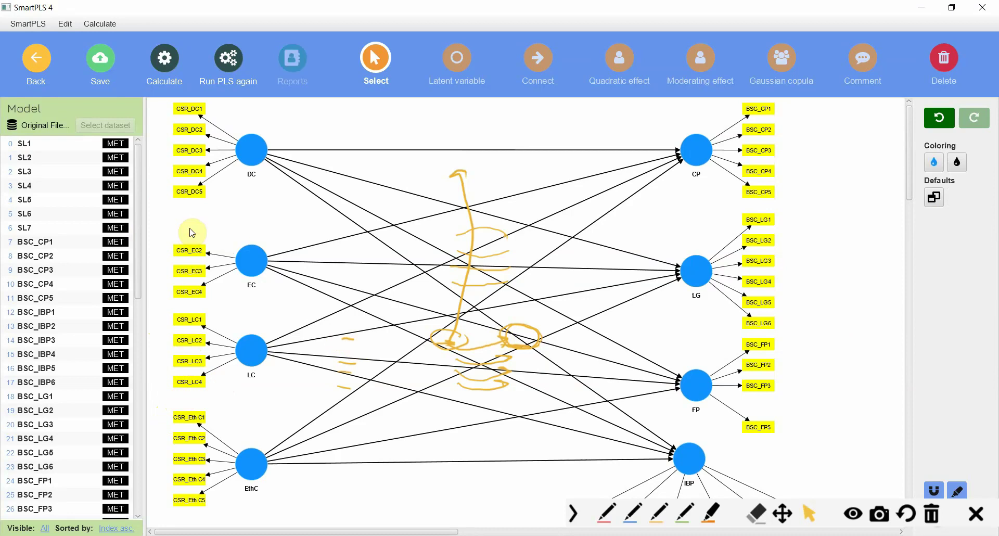
{"action": "left_click", "coordinate": [213, 72]}
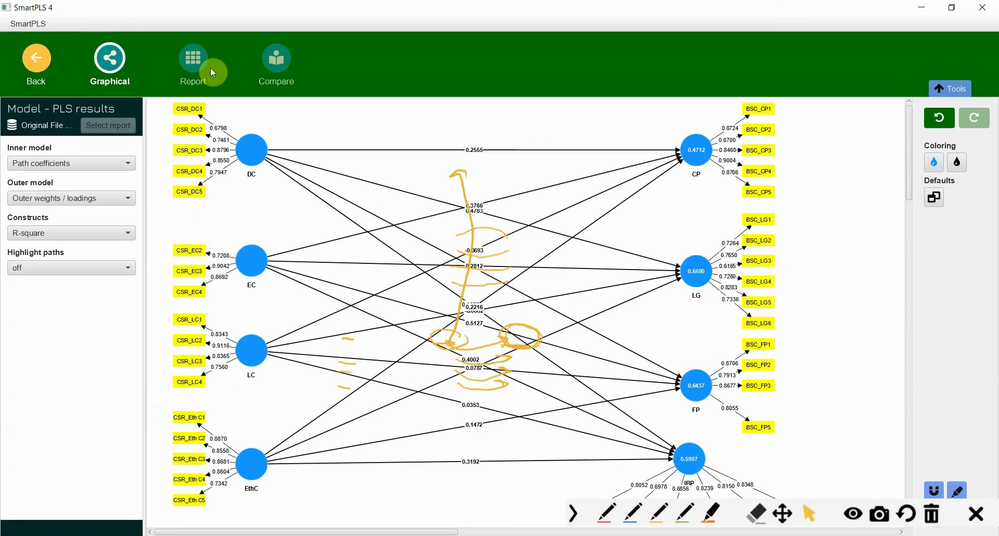
{"action": "left_click", "coordinate": [180, 69]}
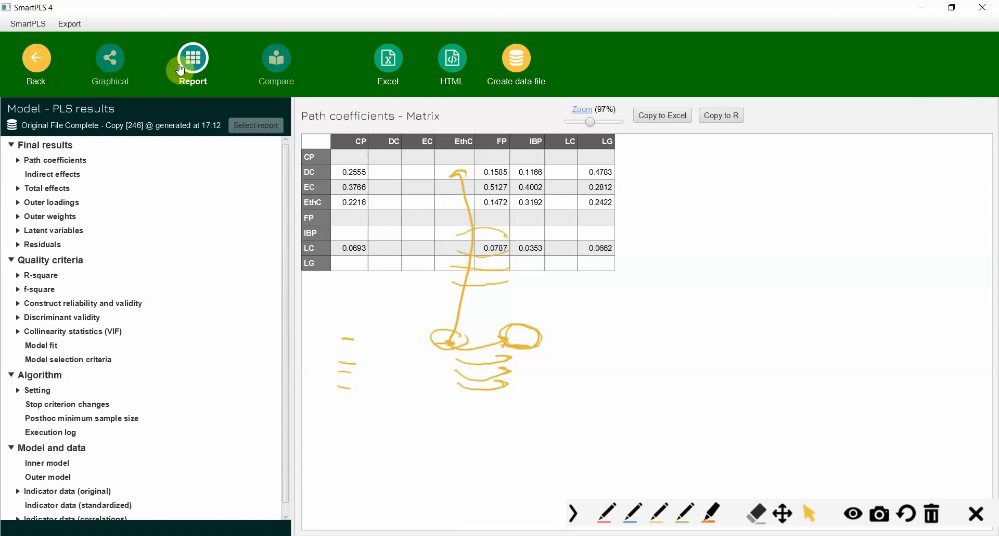
- Bring up the re-estimated cross-loadings table from the discriminant validity results
{"action": "left_click", "coordinate": [59, 318]}
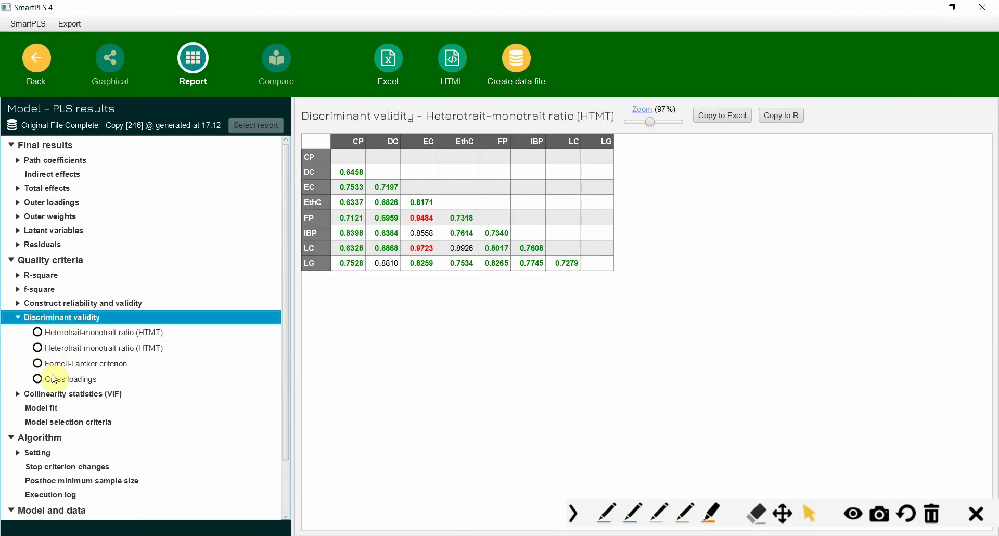
{"action": "left_click", "coordinate": [54, 379]}
{"action": "left_click", "coordinate": [52, 332]}
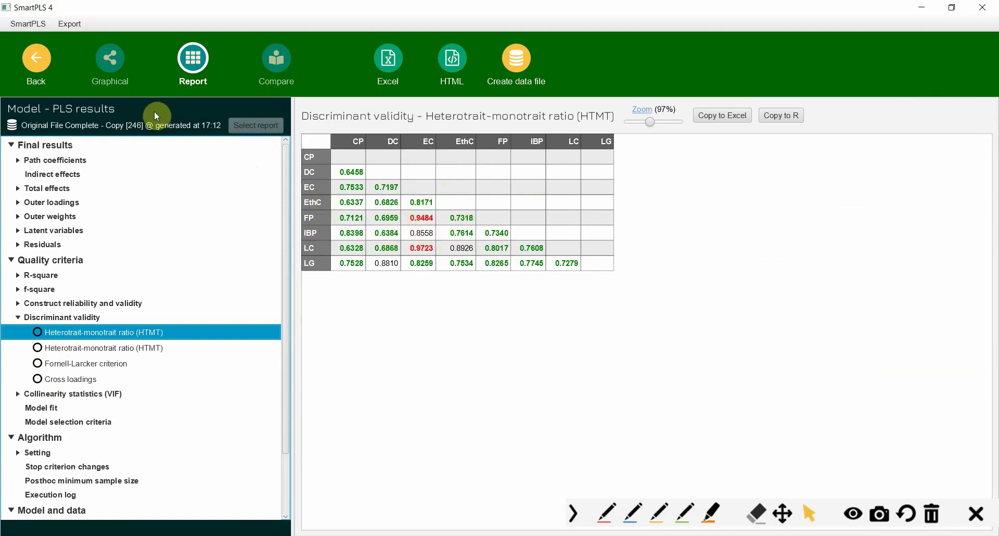
{"action": "left_click", "coordinate": [85, 384]}
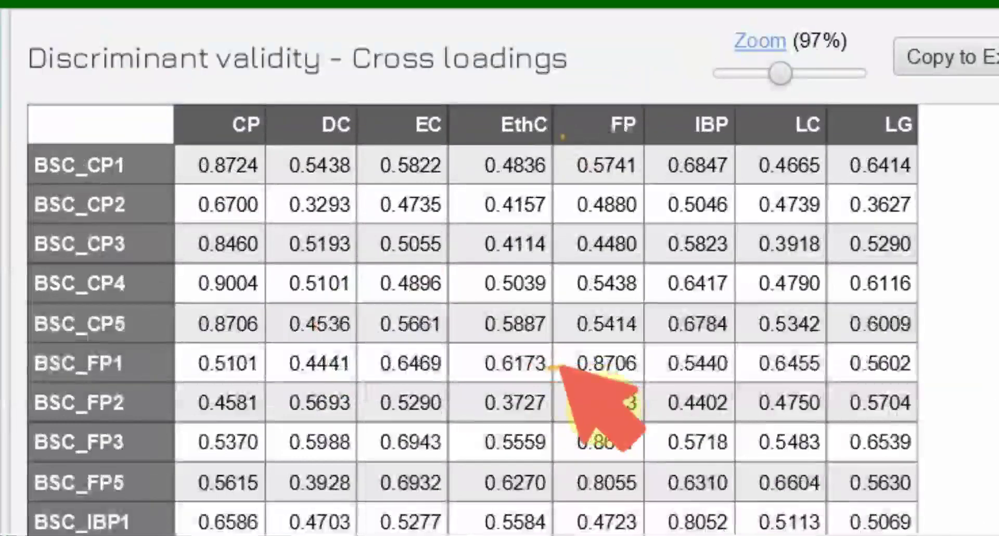
- Tick and underline the BSC_FP rows, marking FP5's 0.8055 FP loading and 0.6932 EC cross-loading
{"action": "left_click_drag", "start_coordinate": [128, 371], "coordinate": [167, 388]}
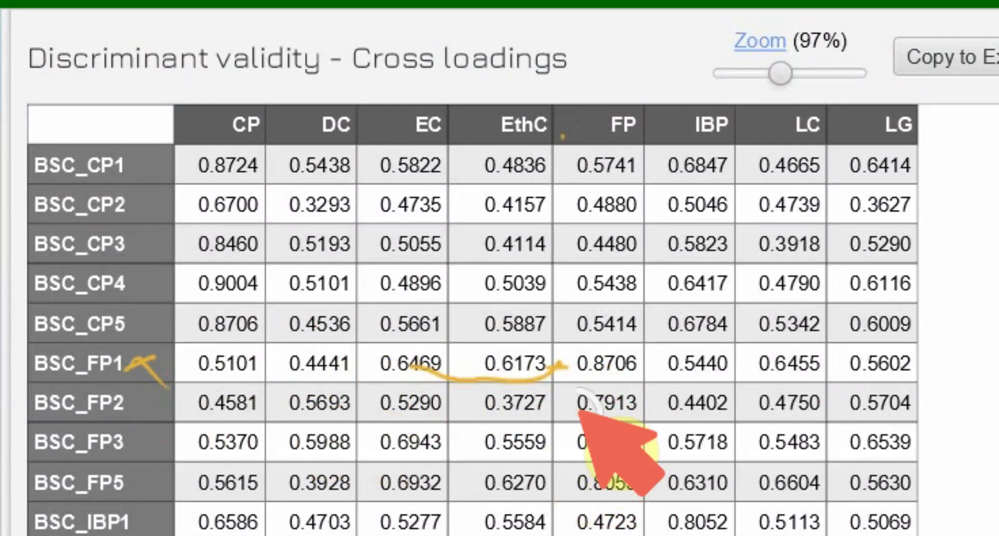
{"action": "mouse_move", "coordinate": [580, 411]}
{"action": "left_mouse_down"}
{"action": "mouse_move", "coordinate": [510, 427]}
{"action": "mouse_move", "coordinate": [429, 408]}
{"action": "left_mouse_up"}
{"action": "left_click_drag", "start_coordinate": [156, 403], "coordinate": [163, 417]}
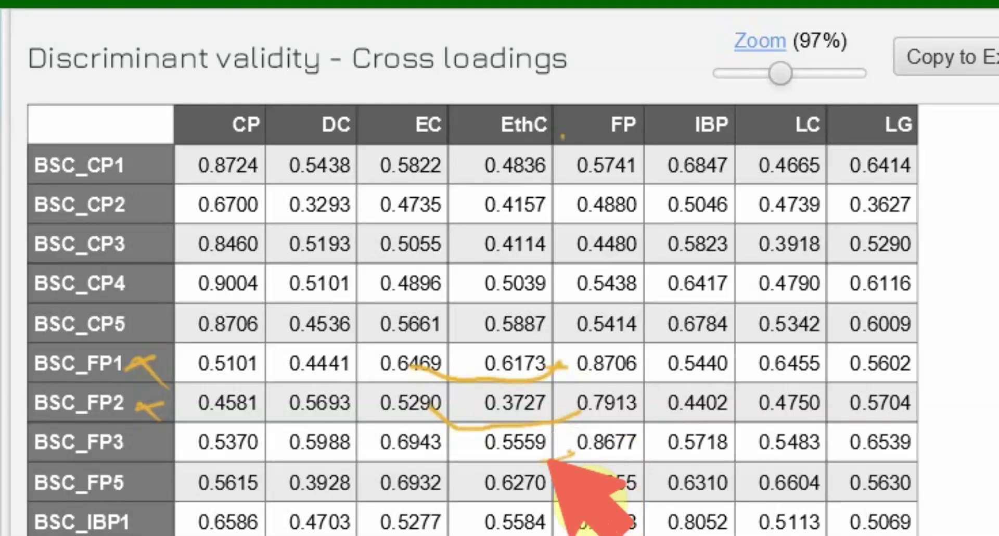
{"action": "left_click_drag", "start_coordinate": [573, 452], "coordinate": [434, 455]}
{"action": "left_click_drag", "start_coordinate": [156, 430], "coordinate": [155, 453]}
{"action": "left_click_drag", "start_coordinate": [568, 502], "coordinate": [651, 512]}
{"action": "left_click_drag", "start_coordinate": [364, 500], "coordinate": [398, 498]}
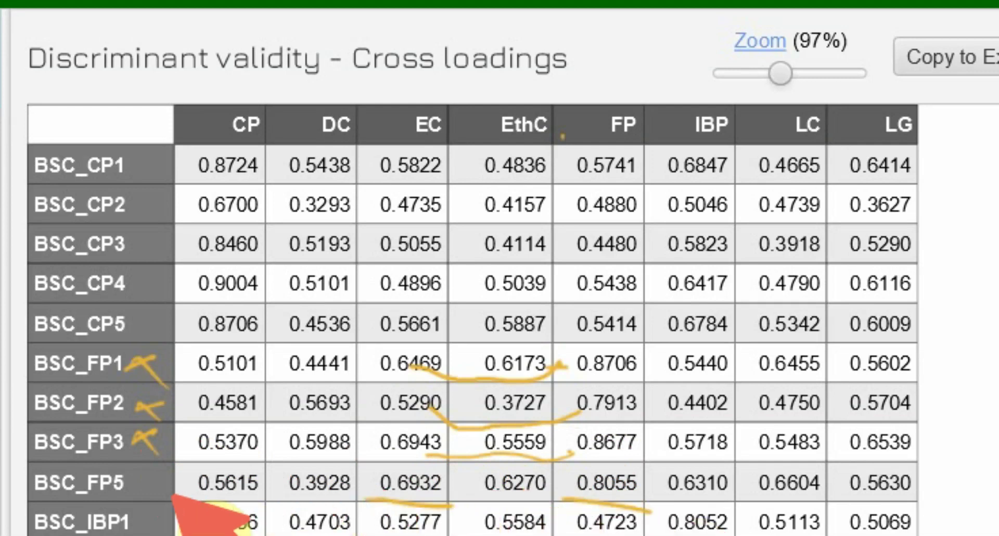
{"action": "left_click_drag", "start_coordinate": [167, 495], "coordinate": [145, 471]}
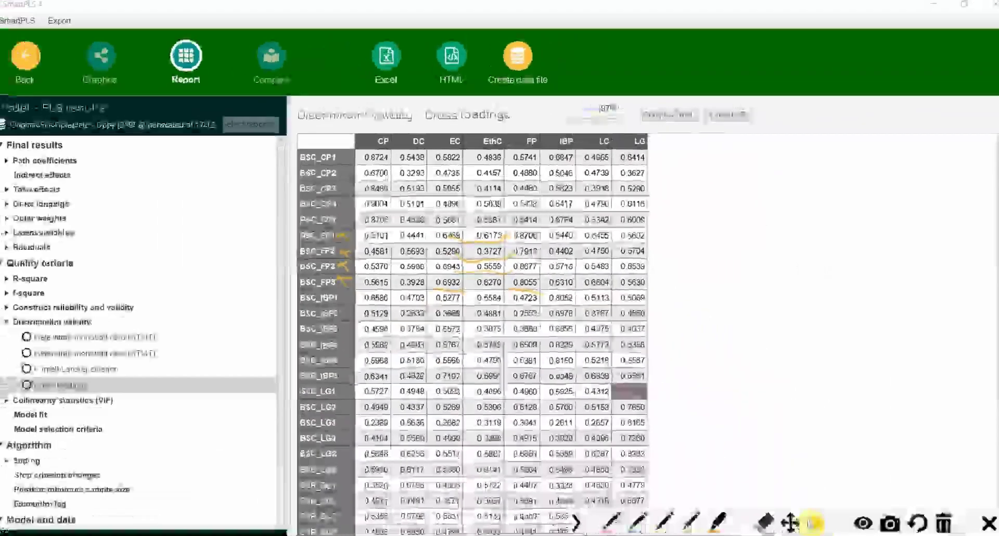
- Underline CSR_EC2's weakest 0.7208 EC loading, its 0.6525 FP cross-loading, and the CSR_EC3–EC4 rows
{"action": "scroll", "coordinate": [613, 385], "scroll_direction": "down", "scroll_amount": 5}
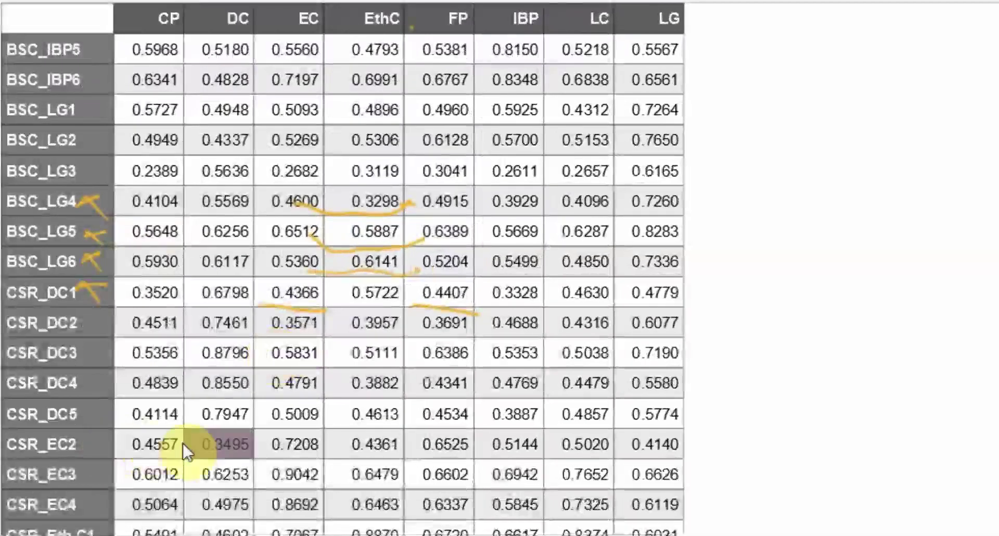
{"action": "left_click", "coordinate": [280, 437]}
{"action": "left_click_drag", "start_coordinate": [258, 456], "coordinate": [305, 454]}
{"action": "left_click_drag", "start_coordinate": [415, 454], "coordinate": [460, 460]}
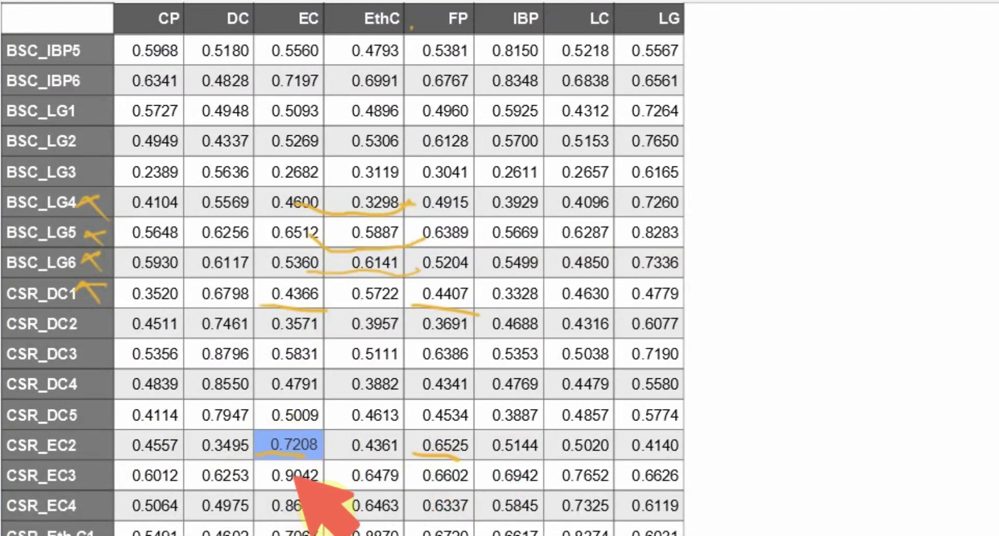
{"action": "mouse_move", "coordinate": [316, 476]}
{"action": "left_mouse_down"}
{"action": "mouse_move", "coordinate": [362, 486]}
{"action": "mouse_move", "coordinate": [421, 474]}
{"action": "left_mouse_up"}
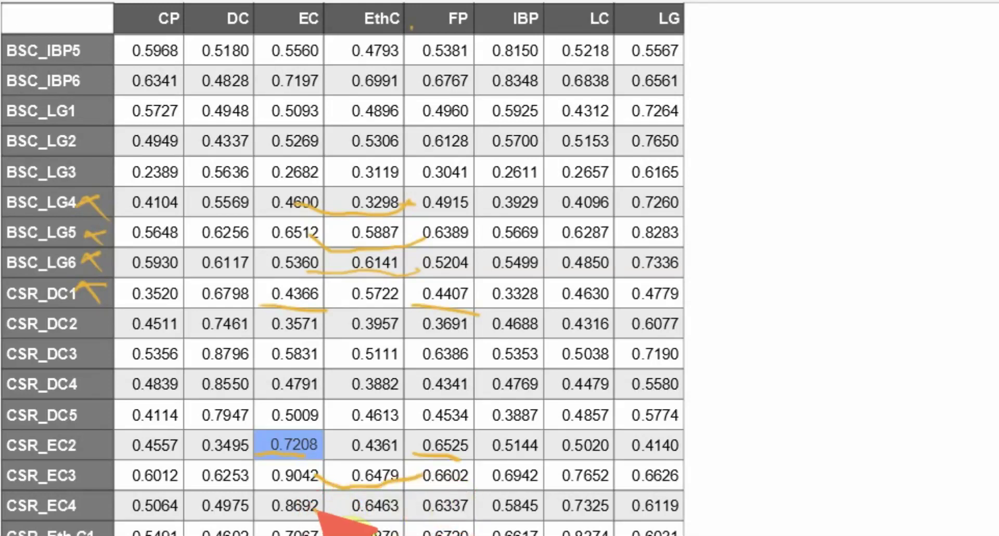
{"action": "left_click_drag", "start_coordinate": [372, 515], "coordinate": [406, 504]}
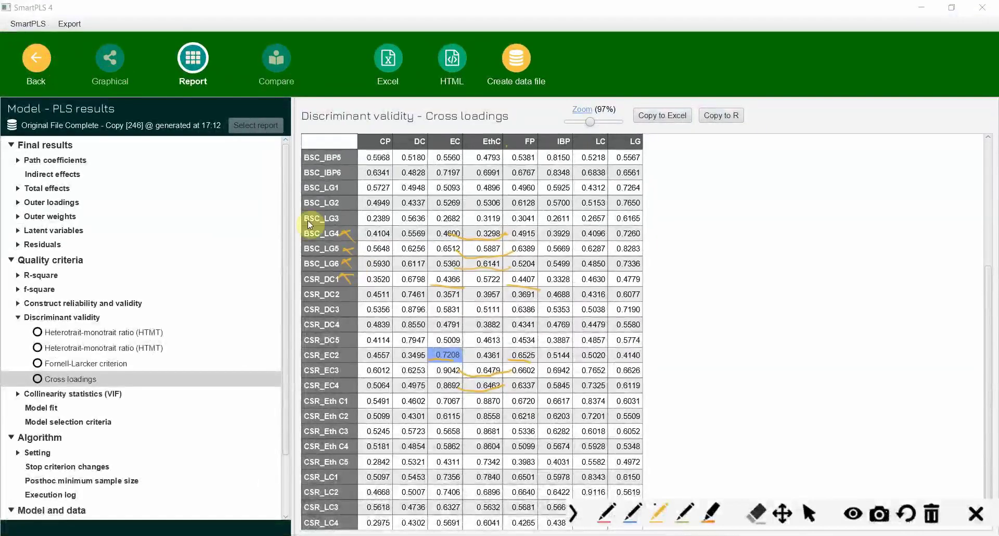
- Remove the CSR_EC2 indicator from the EC construct in the model diagram
{"action": "left_click", "coordinate": [809, 515]}
{"action": "left_click", "coordinate": [38, 55]}
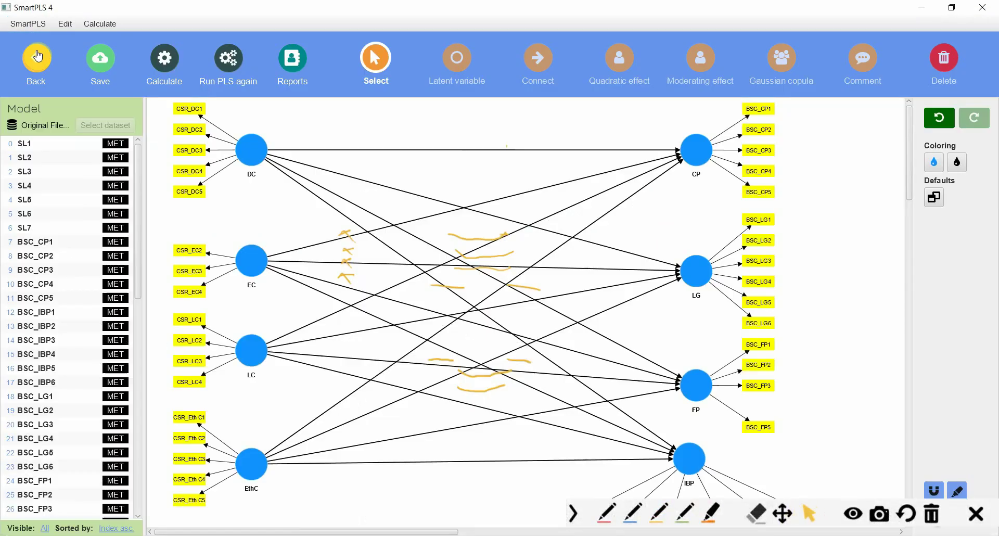
{"action": "left_click", "coordinate": [189, 251]}
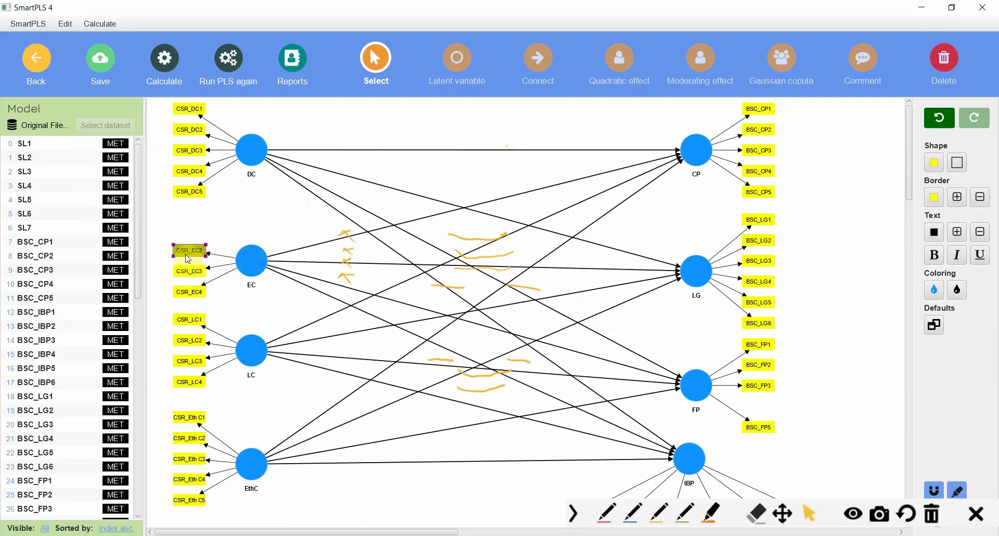
{"action": "left_click", "coordinate": [188, 258]}
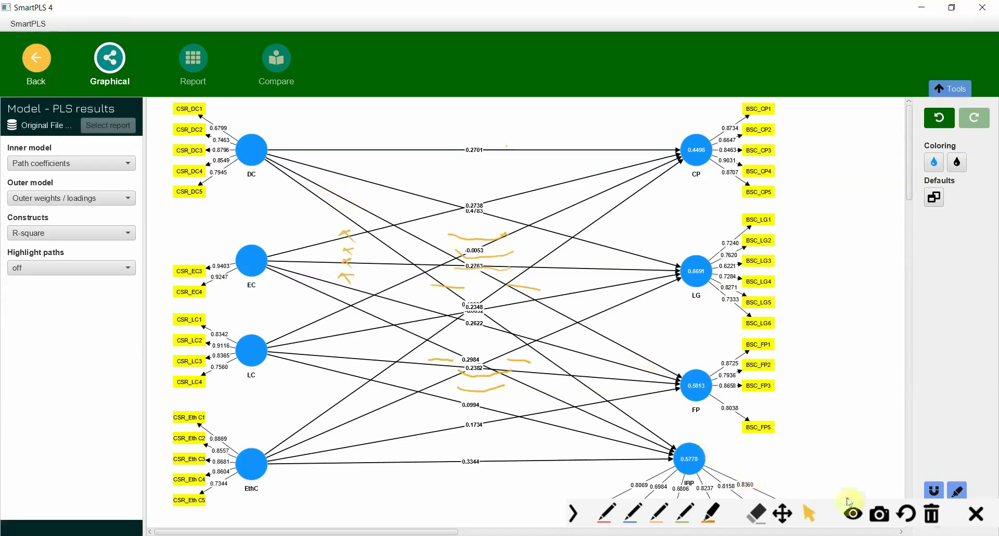
- Clear the annotations and view the updated HTMT matrix, with FP–EC at 0.8073 and LC–EC at 0.9336
{"action": "left_click", "coordinate": [928, 521]}
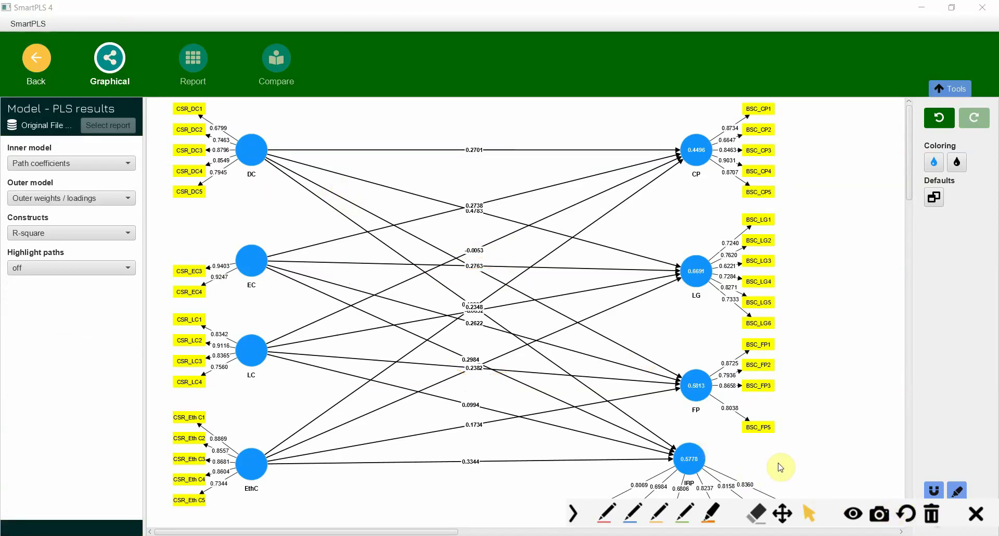
{"action": "left_click", "coordinate": [192, 61]}
{"action": "left_click", "coordinate": [42, 319]}
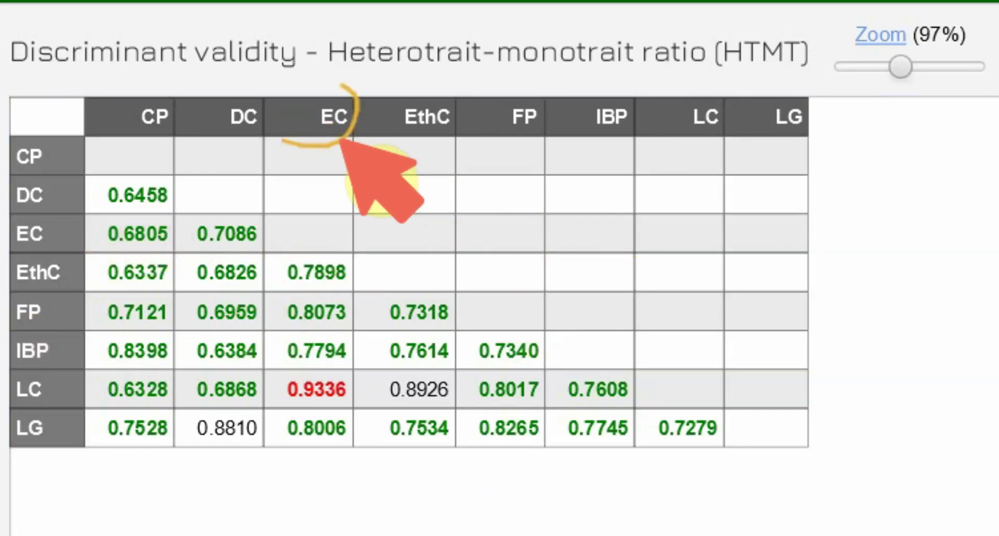
- Underline FP and its 0.8073 EC value, and circle the red 0.9336 LC–EC HTMT
{"action": "left_click_drag", "start_coordinate": [12, 314], "coordinate": [78, 323]}
{"action": "left_click_drag", "start_coordinate": [281, 322], "coordinate": [336, 326]}
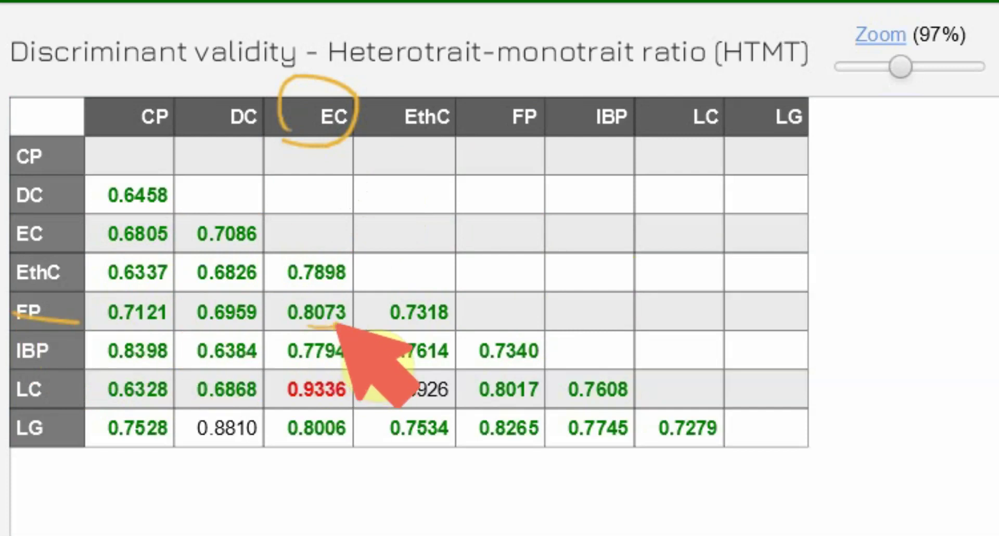
{"action": "mouse_move", "coordinate": [338, 382]}
{"action": "left_mouse_down"}
{"action": "mouse_move", "coordinate": [264, 355]}
{"action": "mouse_move", "coordinate": [263, 402]}
{"action": "mouse_move", "coordinate": [359, 401]}
{"action": "left_mouse_up"}
{"action": "left_click_drag", "start_coordinate": [363, 364], "coordinate": [359, 402]}
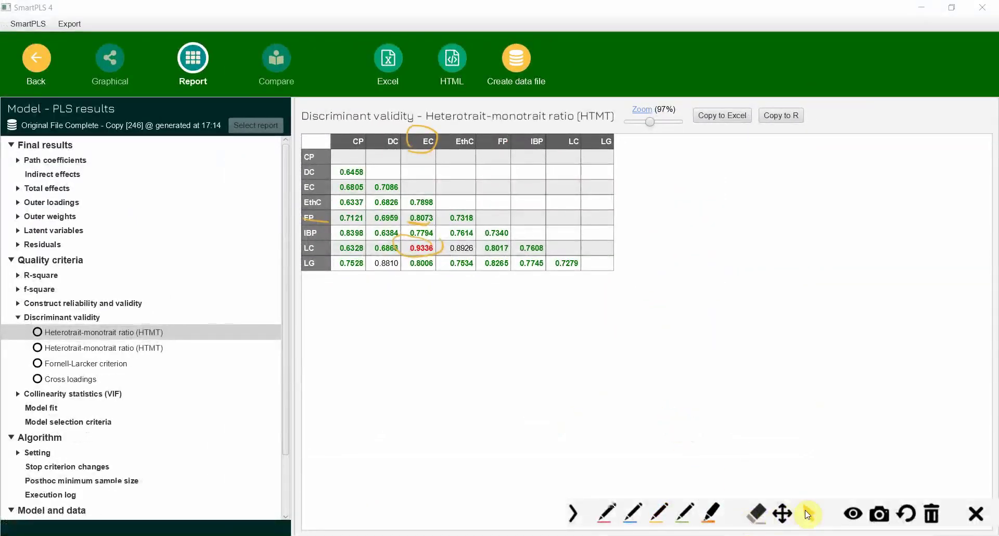
{"action": "left_click", "coordinate": [808, 514]}
- In the Excel data file, insert a blank column AL before CSR_EthC1
{"action": "key", "text": "alt+Tab"}
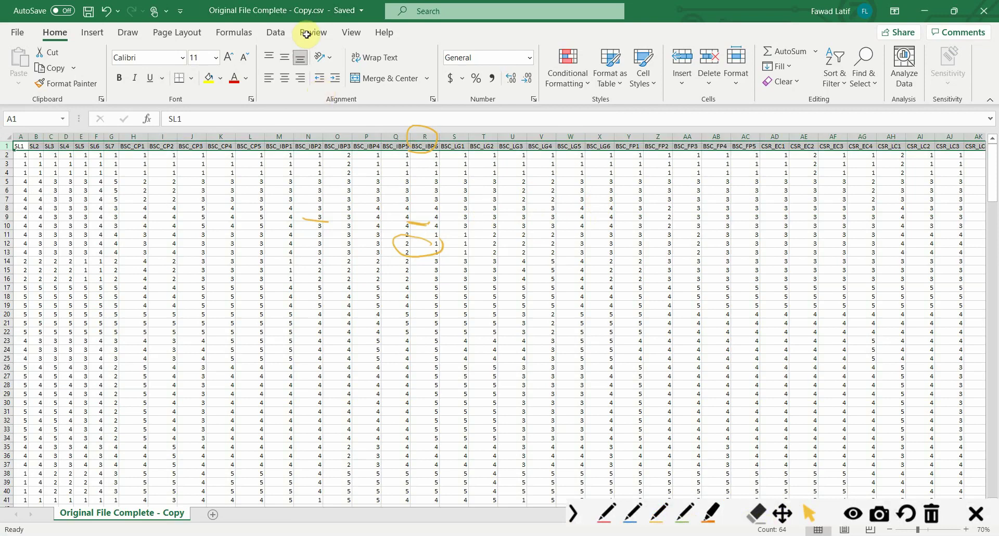
{"action": "left_click", "coordinate": [931, 515]}
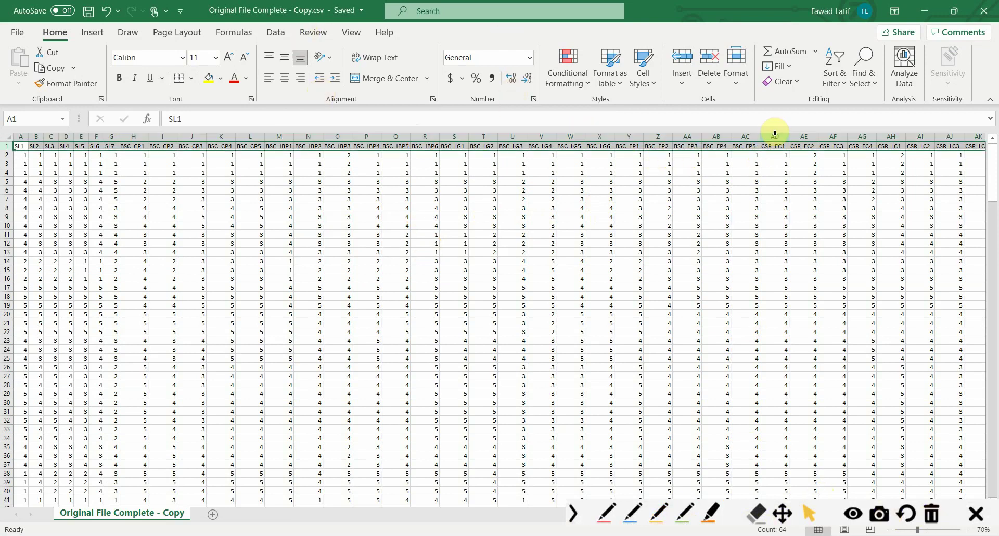
{"action": "left_click_drag", "start_coordinate": [773, 130], "coordinate": [536, 150]}
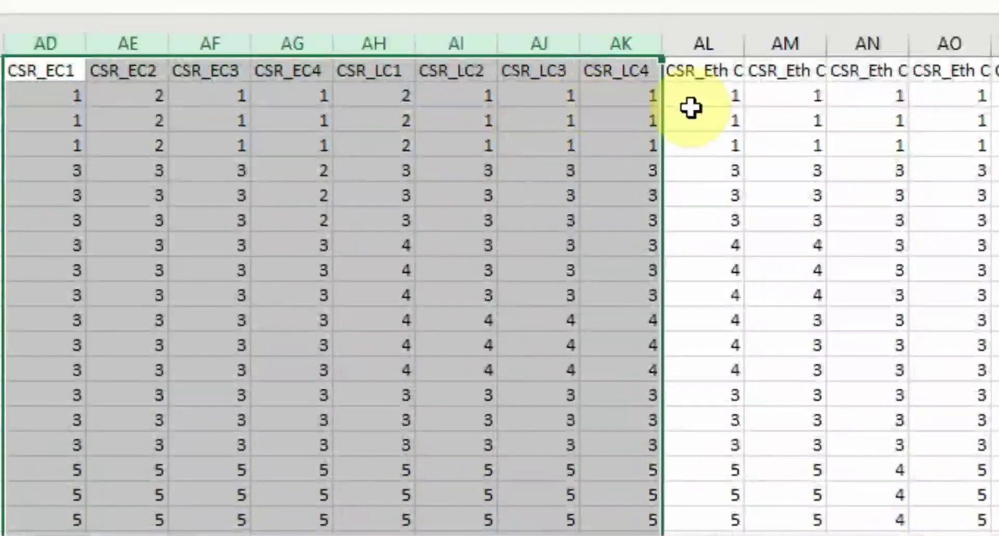
{"action": "left_click", "coordinate": [570, 141]}
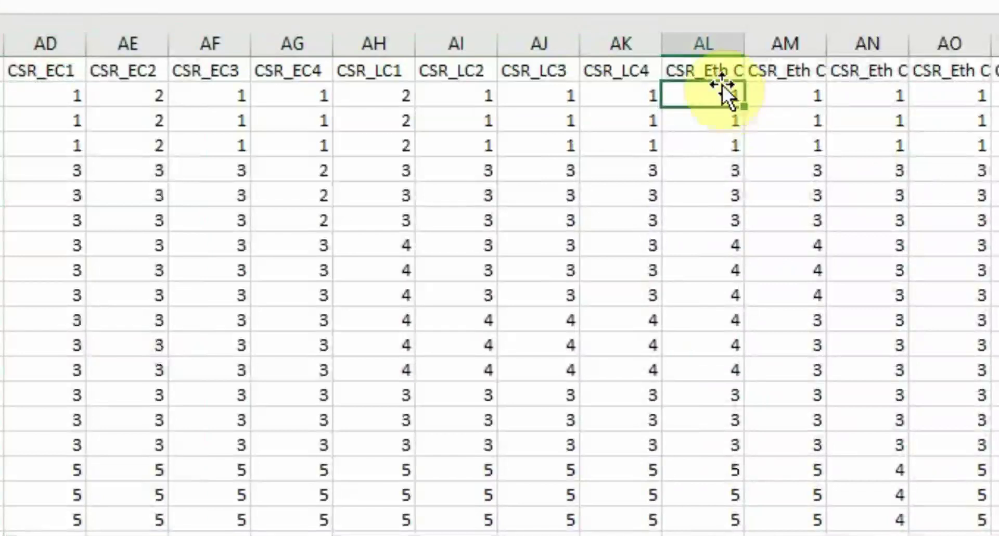
{"action": "right_click", "coordinate": [704, 50]}
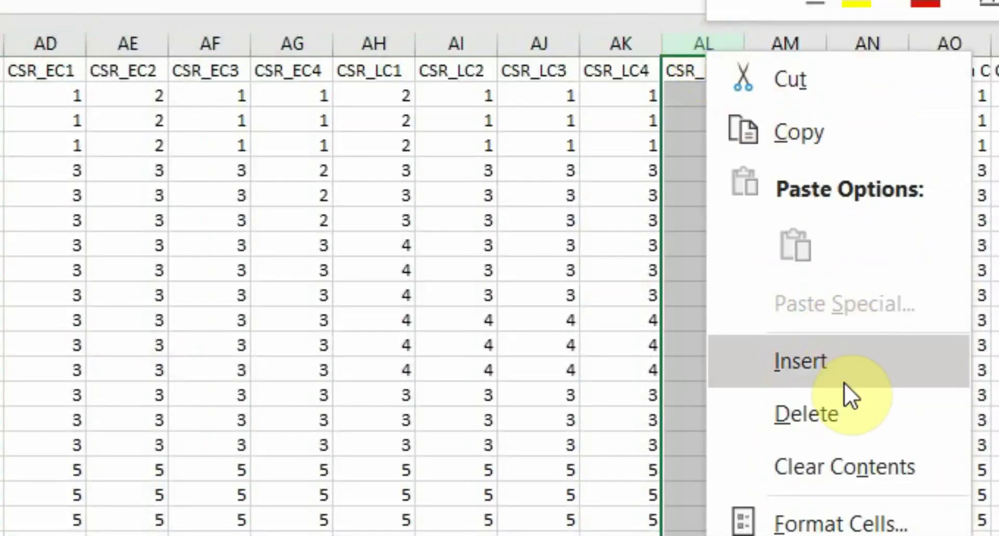
{"action": "left_click", "coordinate": [822, 359]}
- Enter =STDEV.P(AD2:AK2) in AL2, returning 0.43301
{"action": "left_click", "coordinate": [688, 92]}
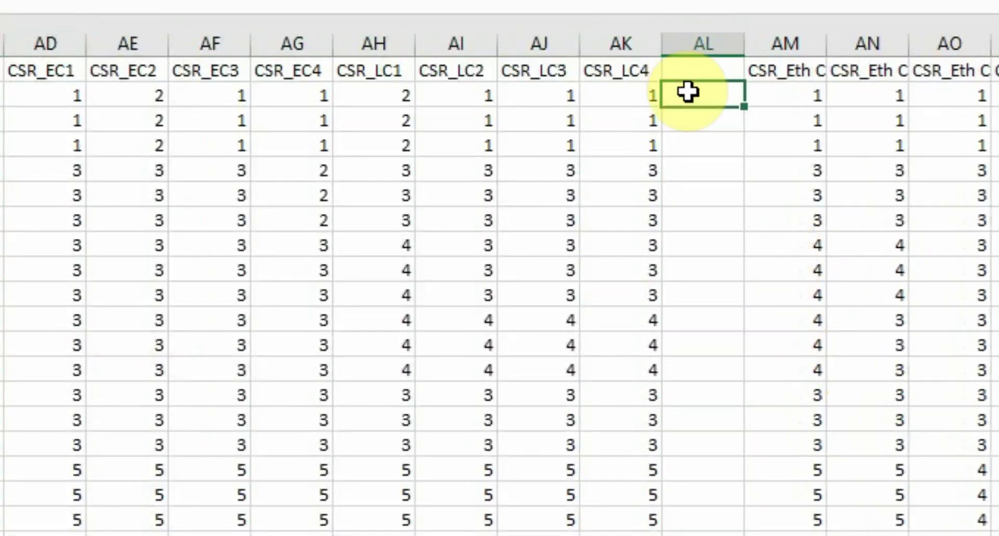
{"action": "type", "text": "=std"}
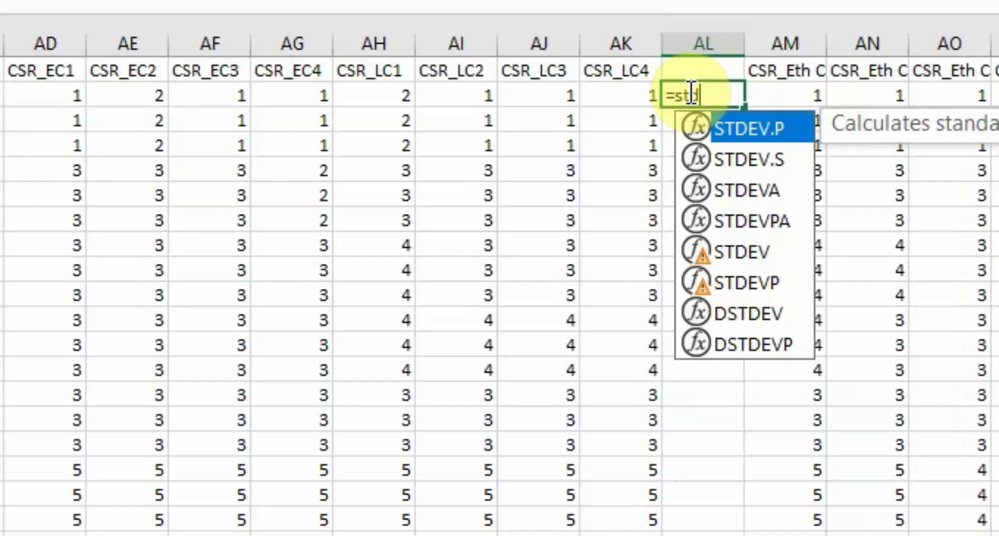
{"action": "double_click", "coordinate": [750, 125]}
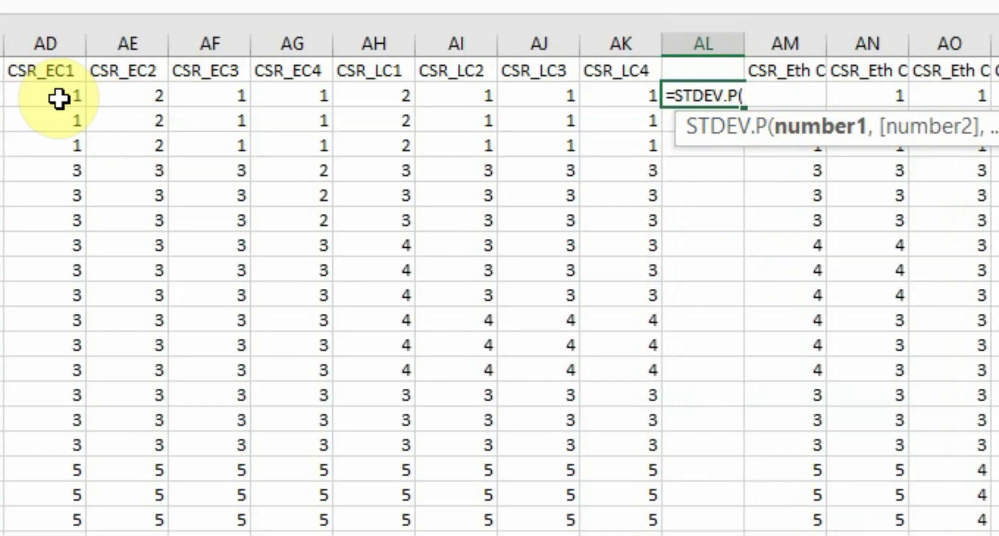
{"action": "left_click_drag", "start_coordinate": [59, 99], "coordinate": [611, 98]}
{"action": "key", "text": "Return"}
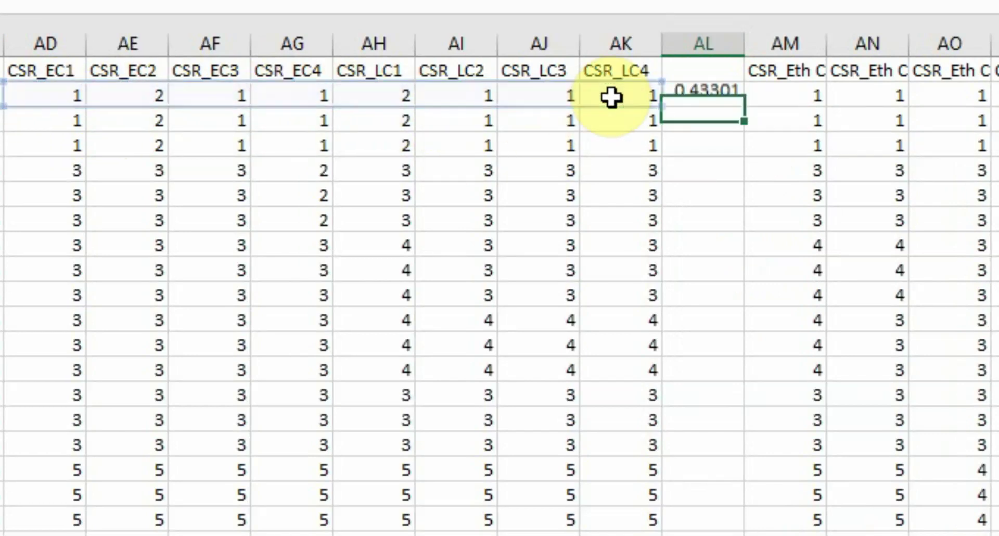
{"action": "left_click", "coordinate": [709, 96]}
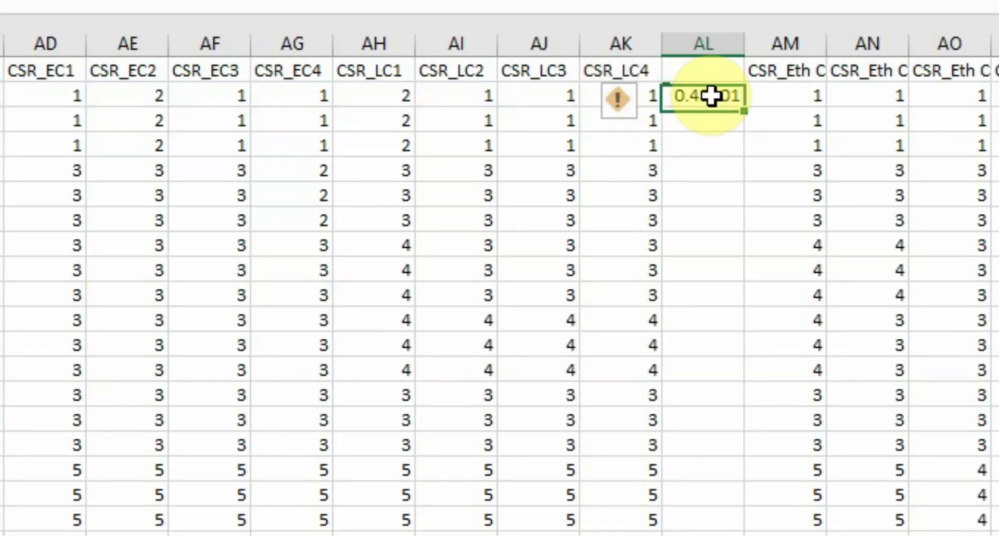
- Fill the STDEV.P formula down and delete the six zero-deviation respondents in rows 1–6
{"action": "double_click", "coordinate": [744, 113]}
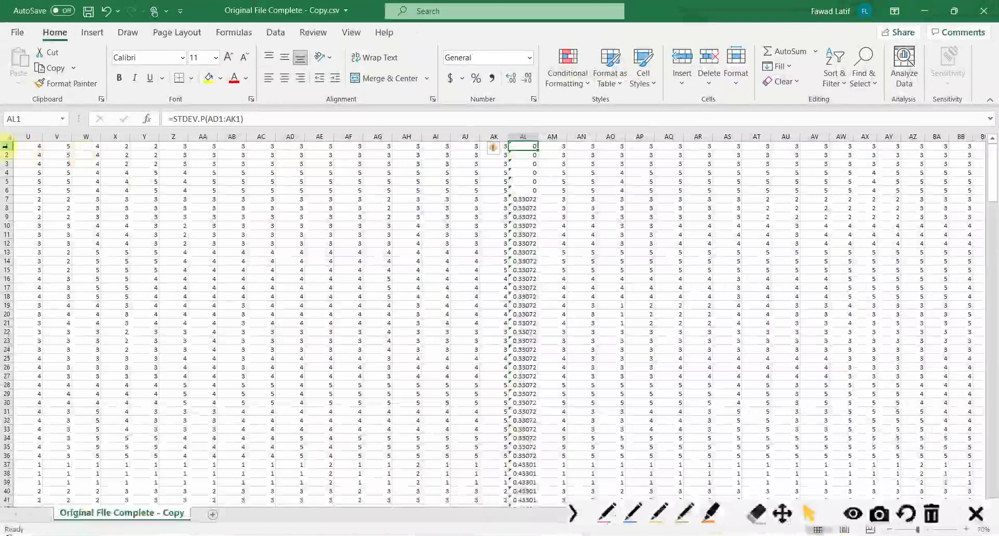
{"action": "left_click_drag", "start_coordinate": [7, 146], "coordinate": [10, 194]}
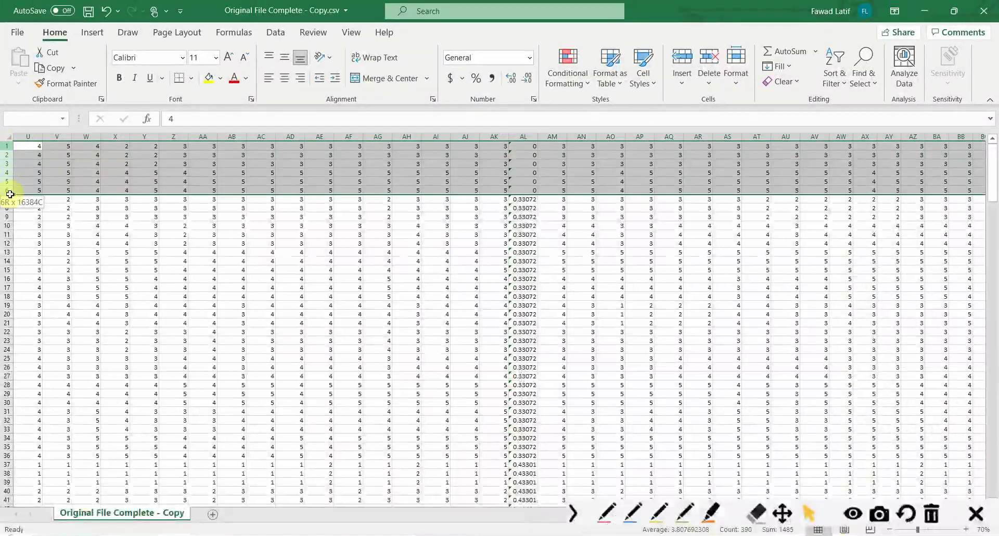
{"action": "right_click", "coordinate": [12, 195]}
{"action": "left_click", "coordinate": [48, 319]}
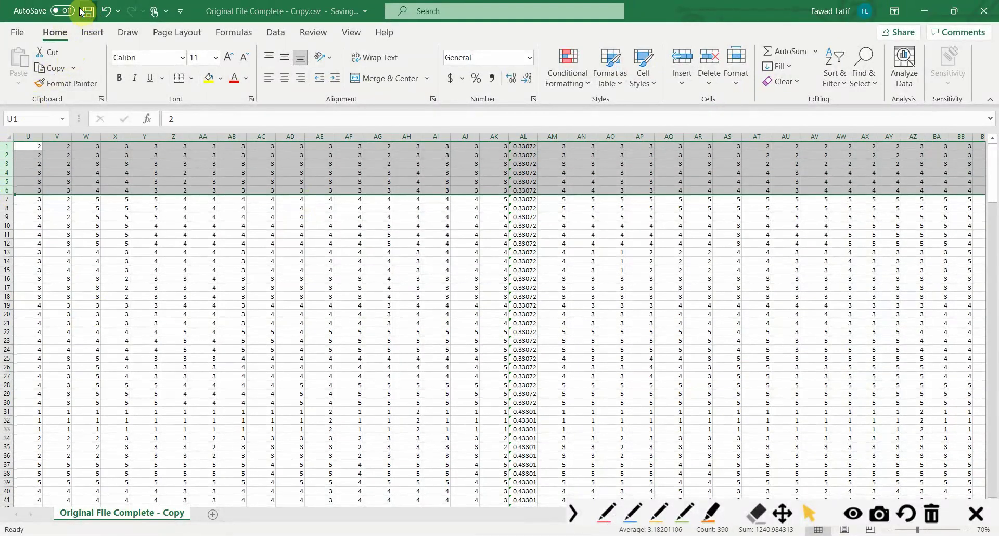
- Move the header row from the bottom of the sheet back to row 1
{"action": "scroll", "coordinate": [330, 314], "scroll_direction": "down", "scroll_amount": 20}
{"action": "scroll", "coordinate": [334, 318], "scroll_direction": "down", "scroll_amount": 20}
{"action": "left_click", "coordinate": [6, 332]}
{"action": "right_click", "coordinate": [6, 331]}
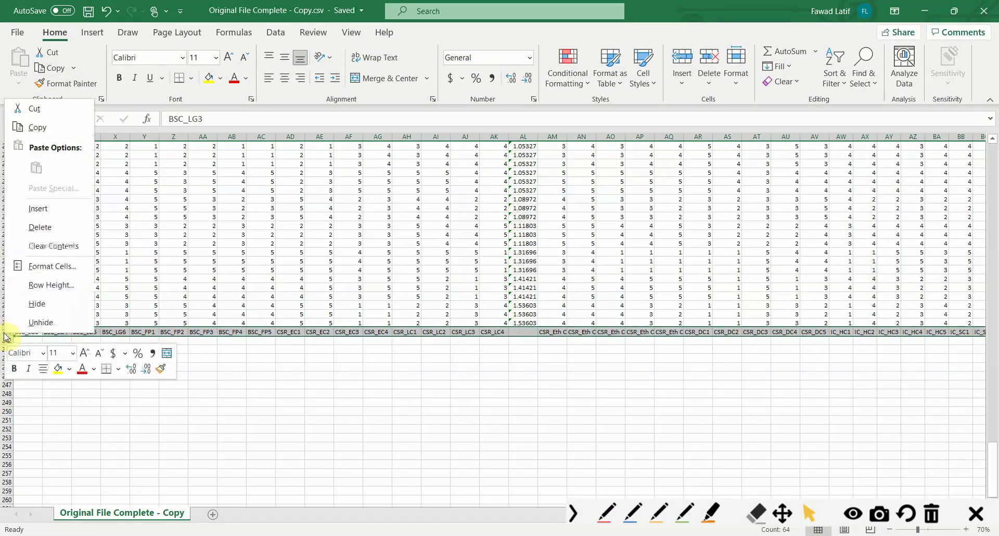
{"action": "left_click", "coordinate": [33, 138]}
{"action": "scroll", "coordinate": [5, 149], "scroll_direction": "up", "scroll_amount": 20}
{"action": "left_click", "coordinate": [5, 146]}
{"action": "right_click", "coordinate": [5, 146]}
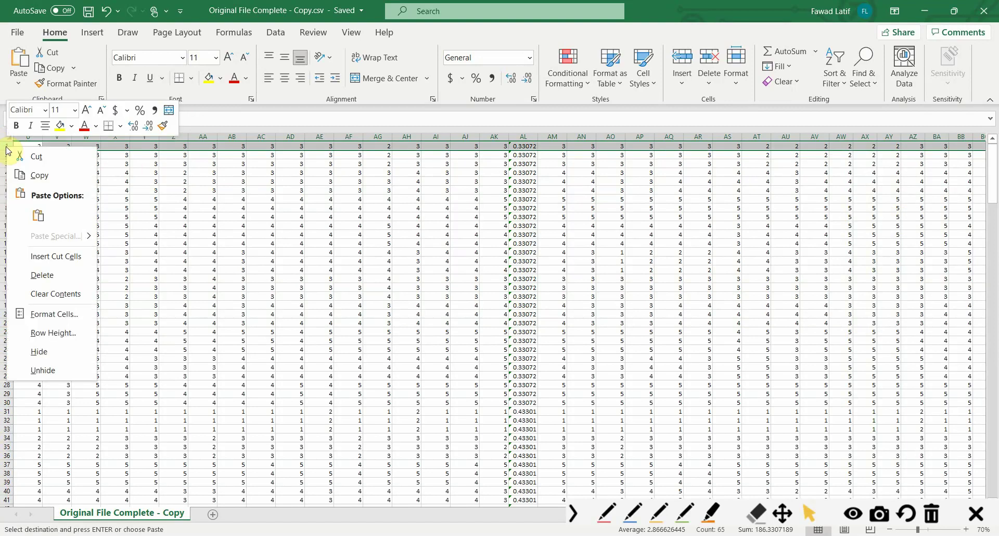
{"action": "left_click", "coordinate": [47, 257]}
- Delete the helper column AL and save the cleaned CSV
{"action": "left_click", "coordinate": [89, 11]}
{"action": "left_click", "coordinate": [525, 137]}
{"action": "right_click", "coordinate": [527, 138]}
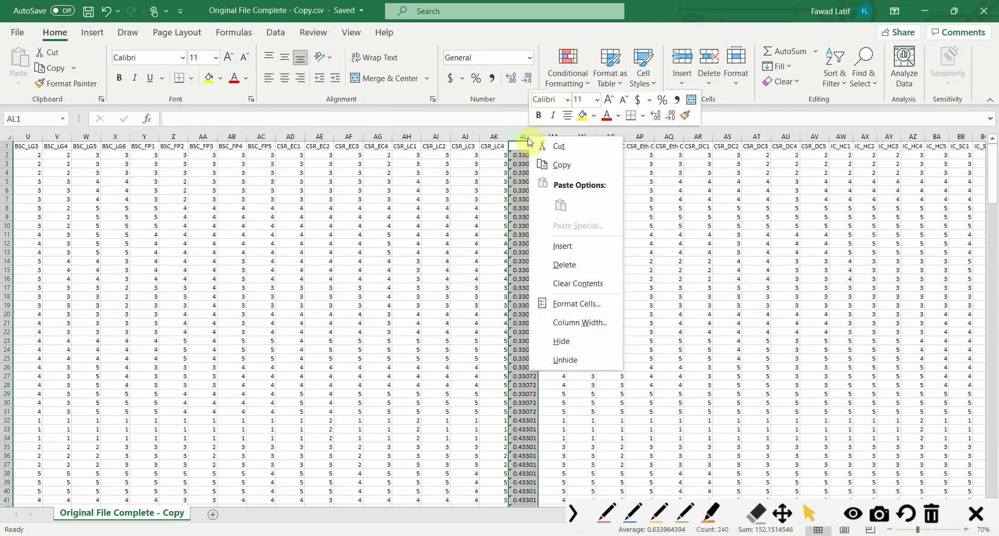
{"action": "left_click", "coordinate": [567, 264]}
{"action": "left_click", "coordinate": [89, 11]}
- Return to the SmartPLS workspace, saving the model changes
{"action": "key", "text": "alt+Tab"}
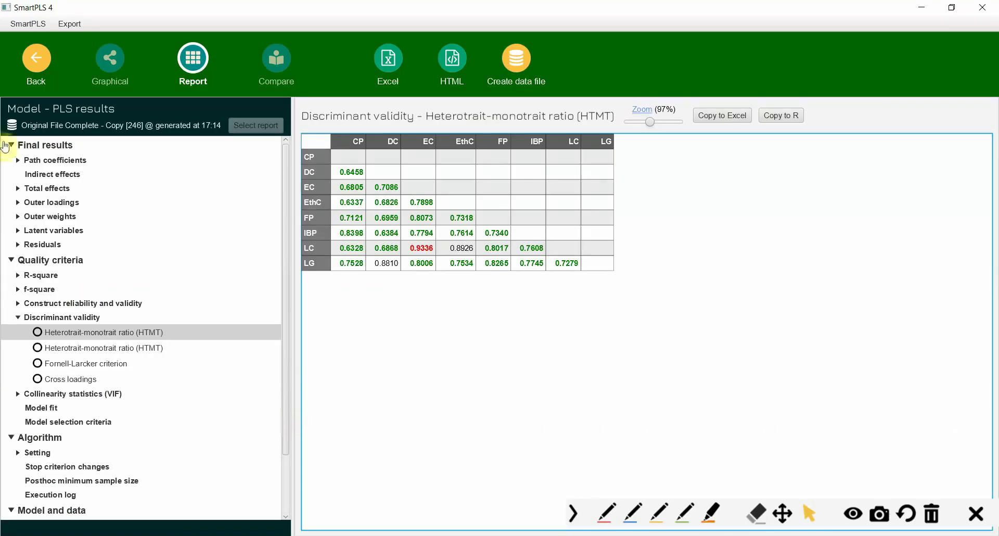
{"action": "left_click", "coordinate": [42, 64]}
{"action": "left_click", "coordinate": [41, 65]}
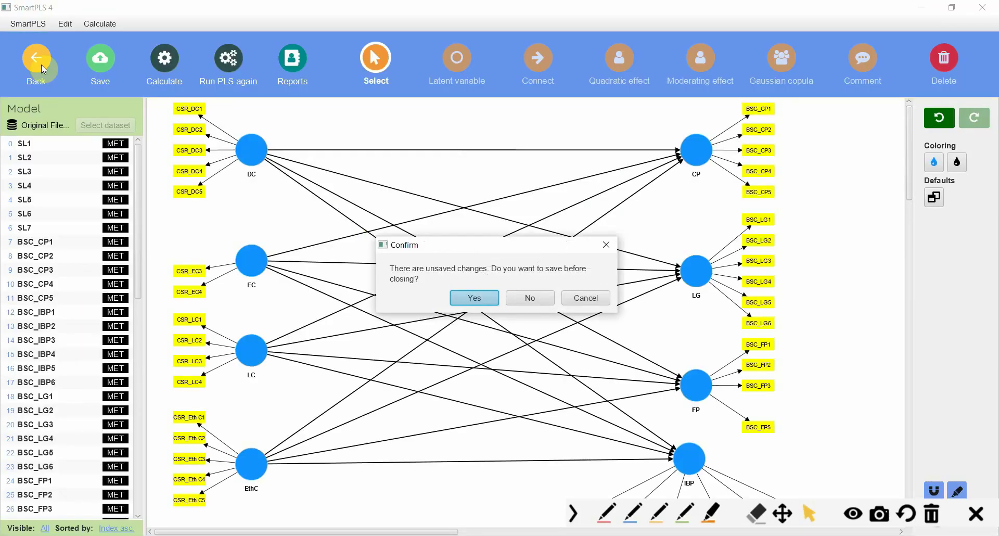
{"action": "left_click", "coordinate": [493, 301]}
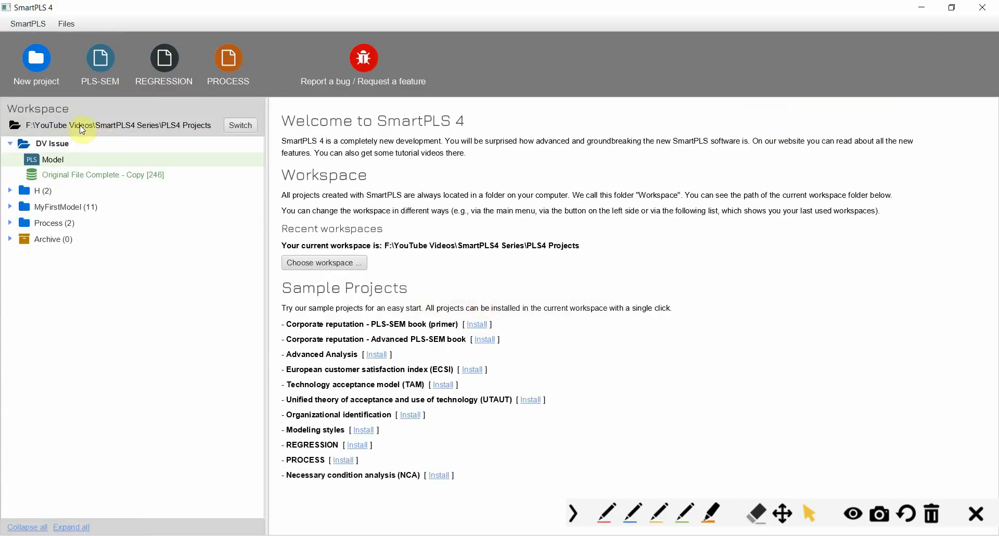
- Import the cleaned CSV into DV Issue as a 240-case dataset, then target the old 246-case dataset for deletion
{"action": "right_click", "coordinate": [46, 144]}
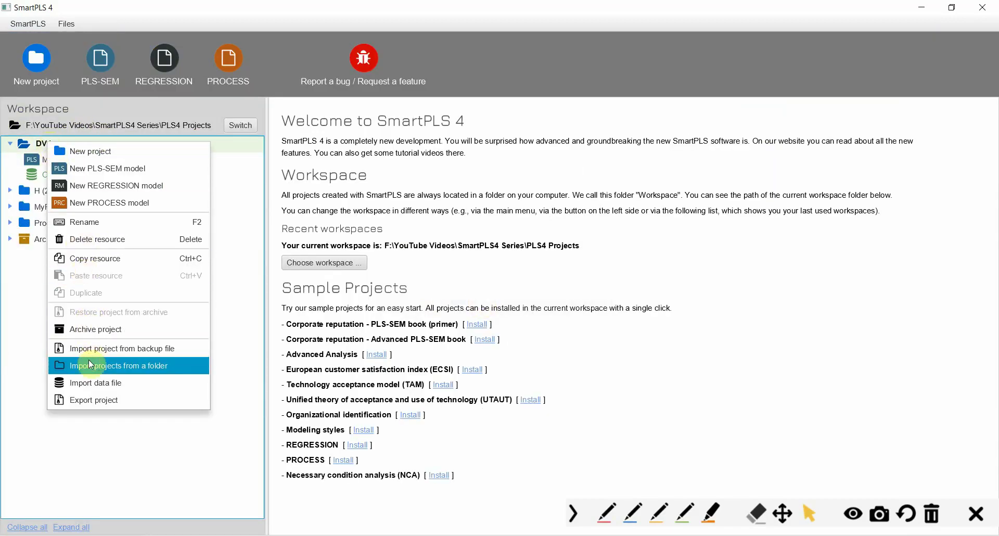
{"action": "left_click", "coordinate": [92, 383]}
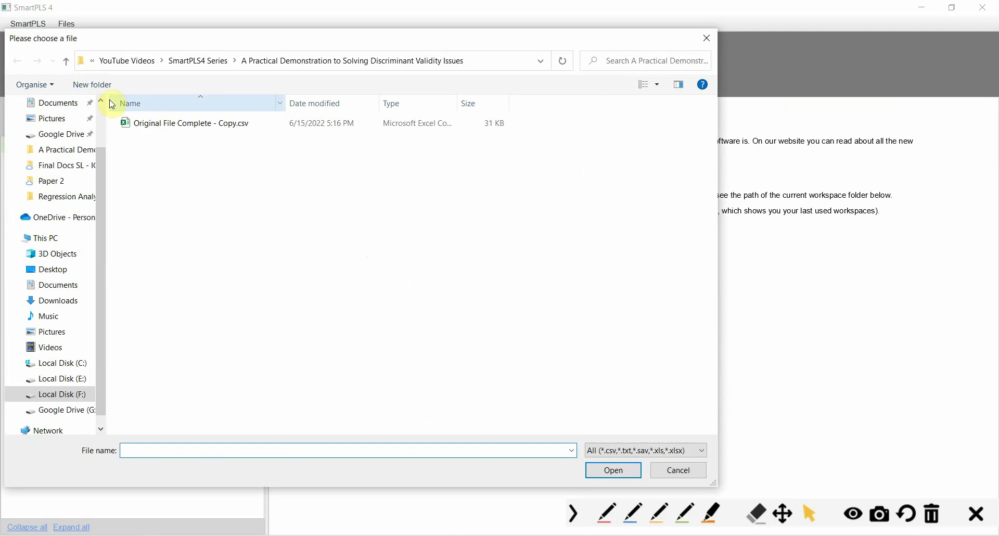
{"action": "double_click", "coordinate": [174, 126]}
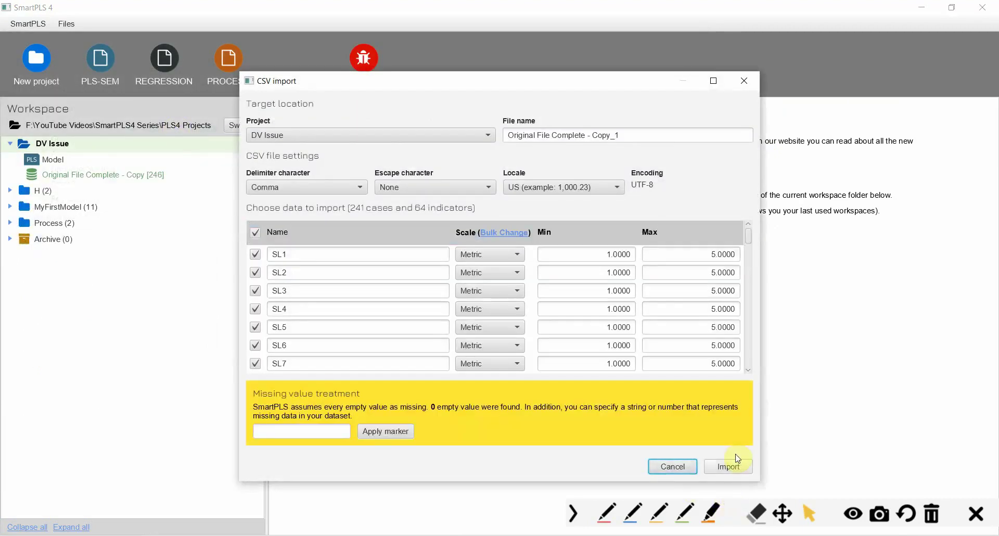
{"action": "left_click", "coordinate": [729, 466]}
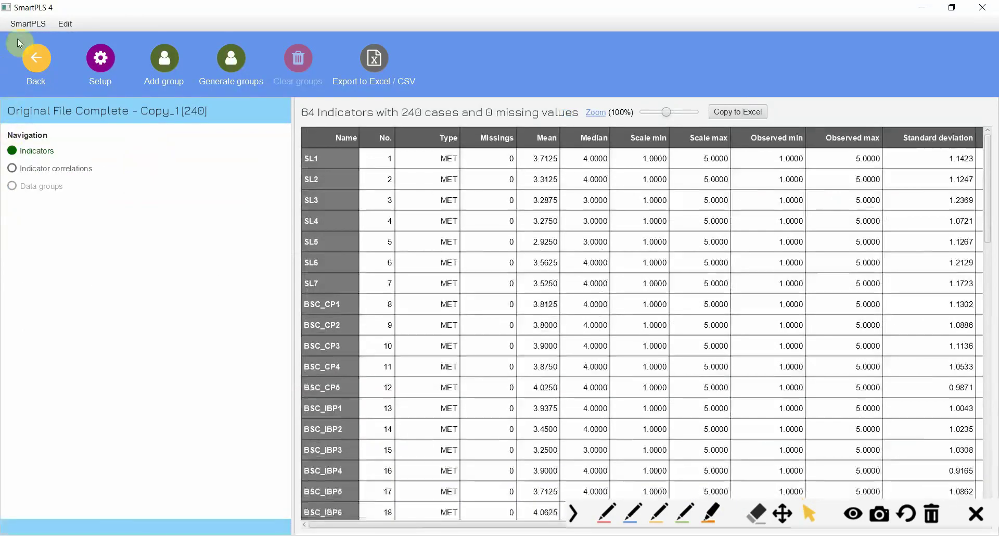
{"action": "left_click", "coordinate": [29, 56]}
{"action": "right_click", "coordinate": [125, 177]}
- Delete the old 246-case dataset and re-run the PLS-SEM algorithm on the 240-case data
{"action": "left_click", "coordinate": [203, 273]}
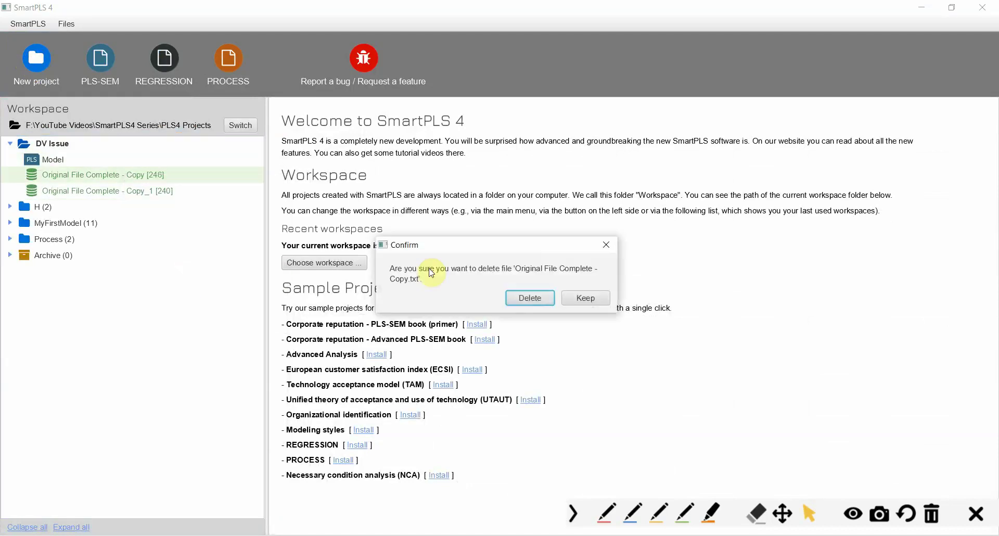
{"action": "left_click", "coordinate": [525, 296]}
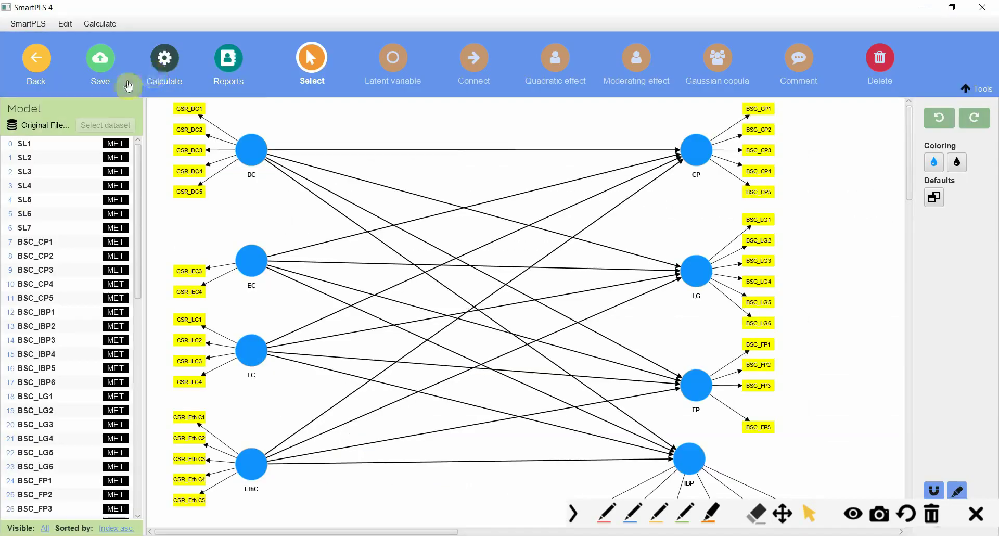
{"action": "left_click", "coordinate": [141, 67]}
{"action": "left_click", "coordinate": [244, 83]}
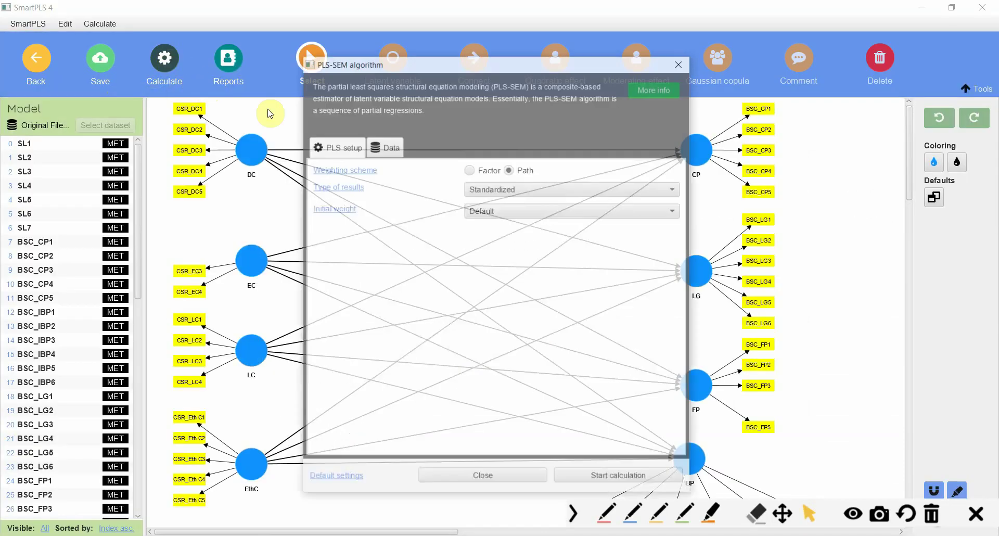
{"action": "left_click", "coordinate": [582, 477]}
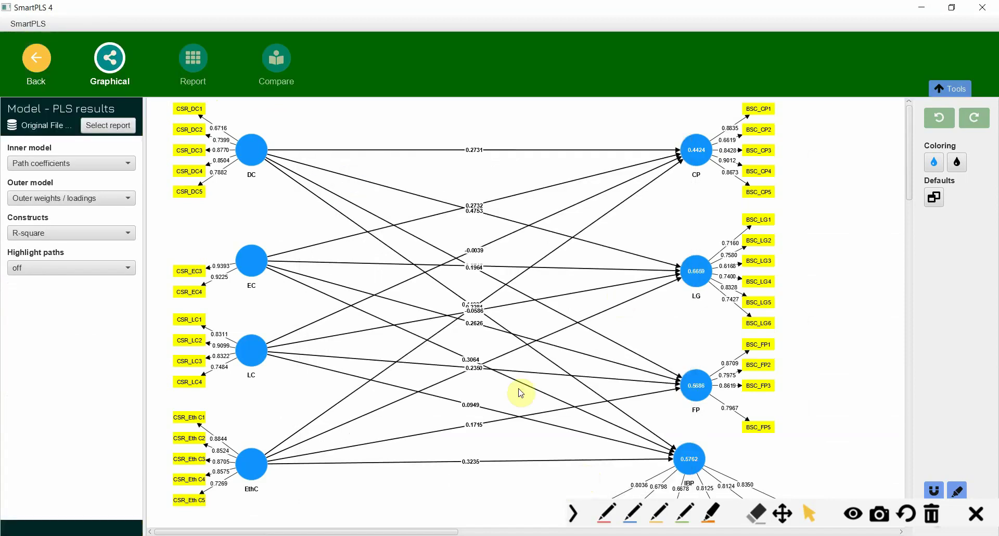
- View the HTMT matrix: FP–EC 0.8002, LC–EC still red at 0.9312
{"action": "left_click", "coordinate": [190, 70]}
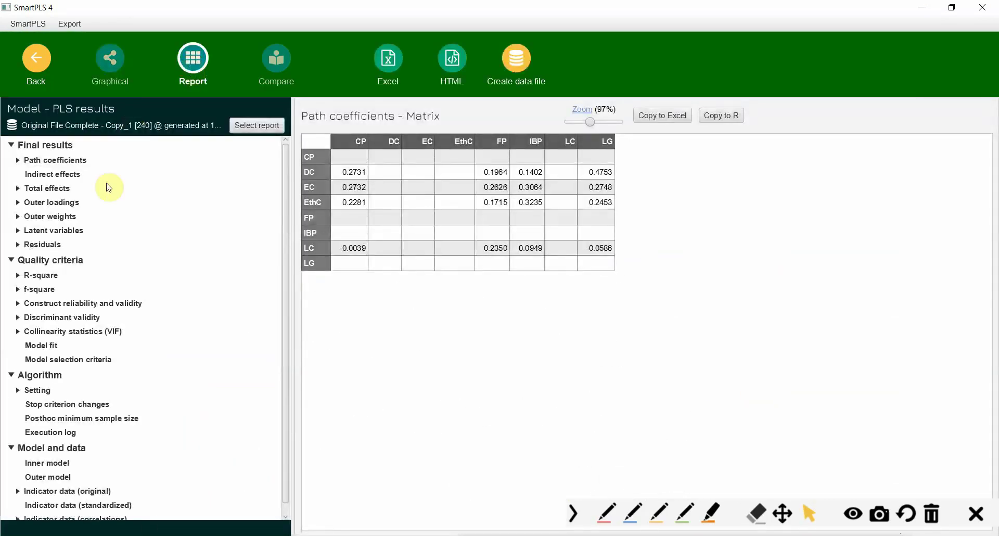
{"action": "left_click", "coordinate": [51, 321]}
{"action": "left_click", "coordinate": [64, 334]}
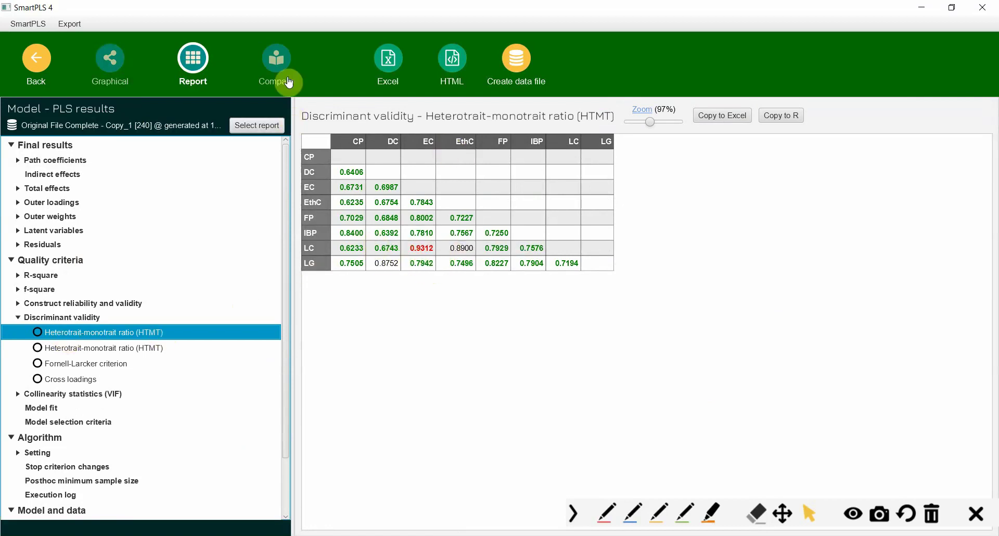
{"action": "left_click", "coordinate": [63, 378]}
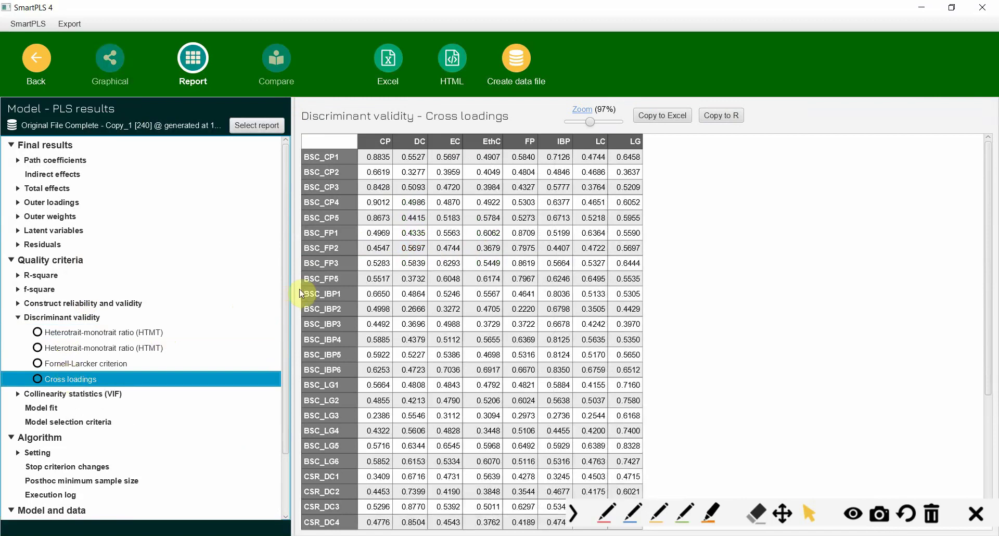
{"action": "left_click", "coordinate": [658, 513]}
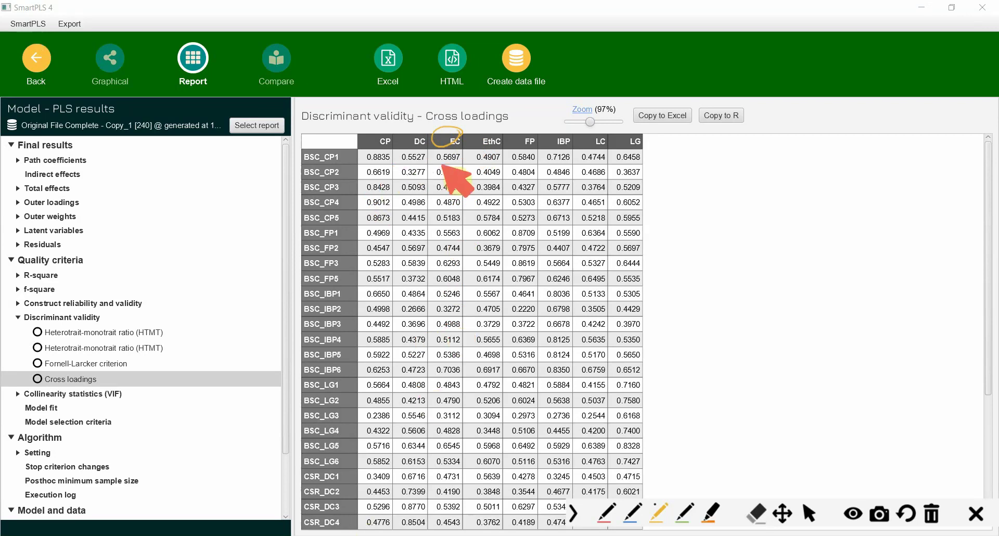
{"action": "scroll", "coordinate": [458, 354], "scroll_direction": "down", "scroll_amount": 5}
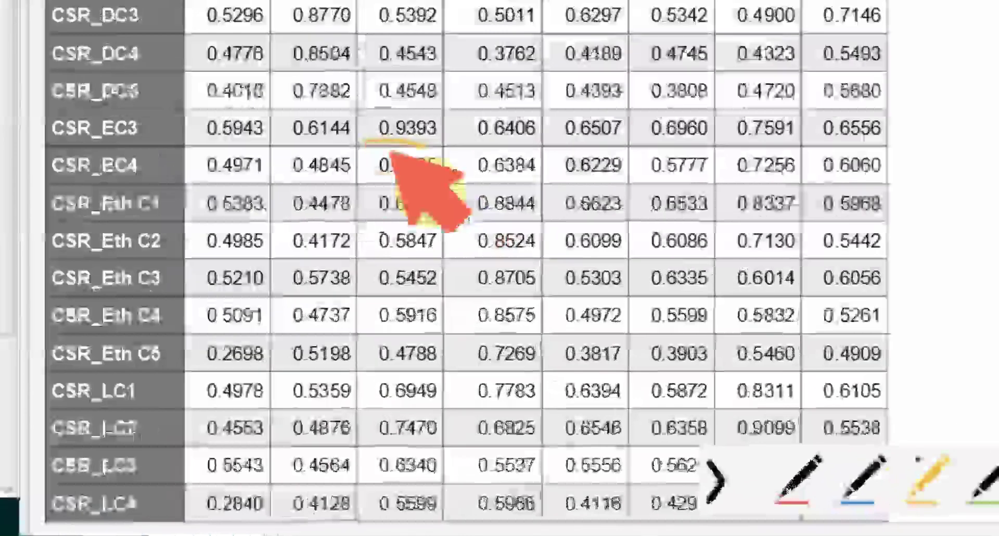
{"action": "mouse_move", "coordinate": [412, 311]}
{"action": "left_mouse_down"}
{"action": "mouse_move", "coordinate": [448, 315]}
{"action": "mouse_move", "coordinate": [448, 334]}
{"action": "left_mouse_up"}
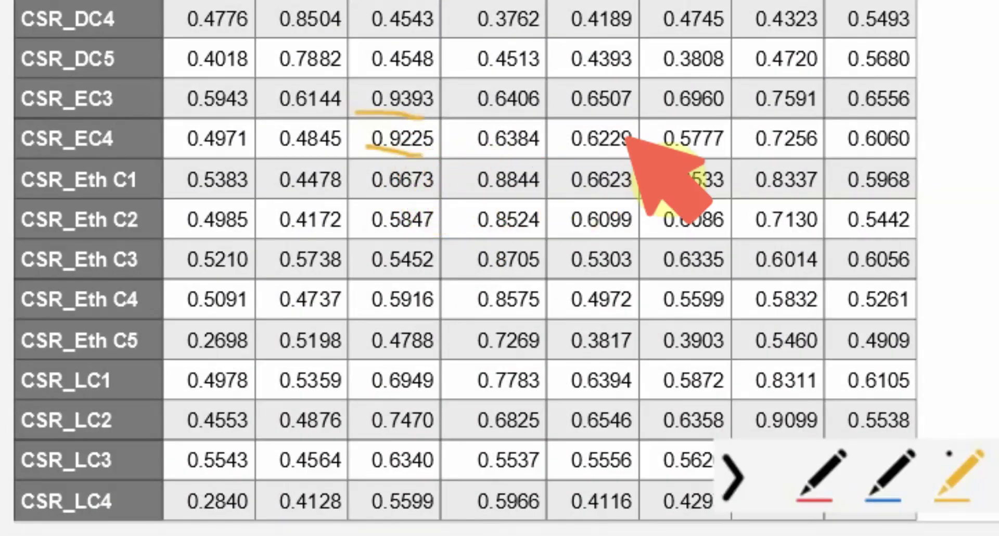
{"action": "left_click_drag", "start_coordinate": [723, 102], "coordinate": [805, 111]}
{"action": "left_click_drag", "start_coordinate": [765, 161], "coordinate": [811, 164]}
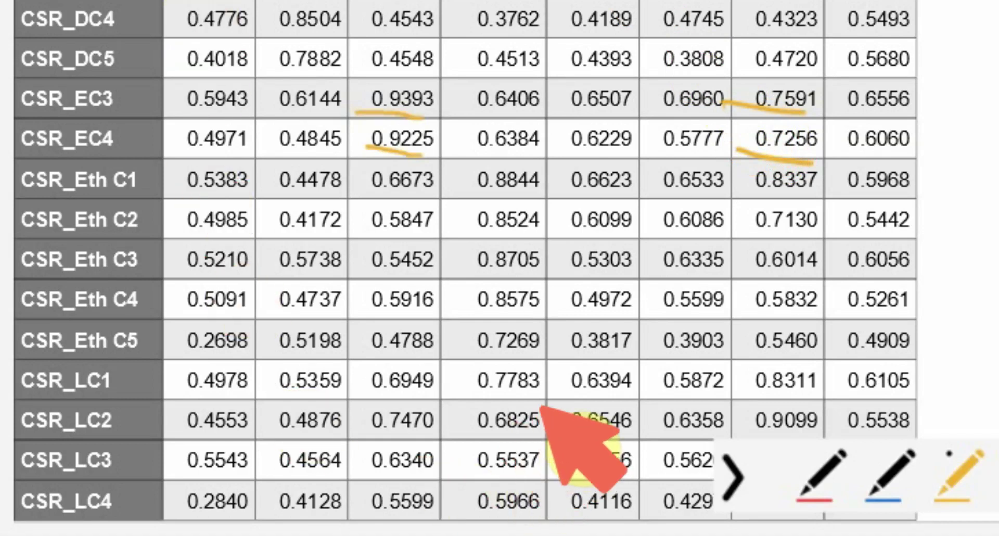
{"action": "mouse_move", "coordinate": [787, 385]}
{"action": "left_mouse_down"}
{"action": "mouse_move", "coordinate": [749, 389]}
{"action": "mouse_move", "coordinate": [766, 400]}
{"action": "mouse_move", "coordinate": [749, 403]}
{"action": "mouse_move", "coordinate": [744, 385]}
{"action": "mouse_move", "coordinate": [398, 386]}
{"action": "left_mouse_up"}
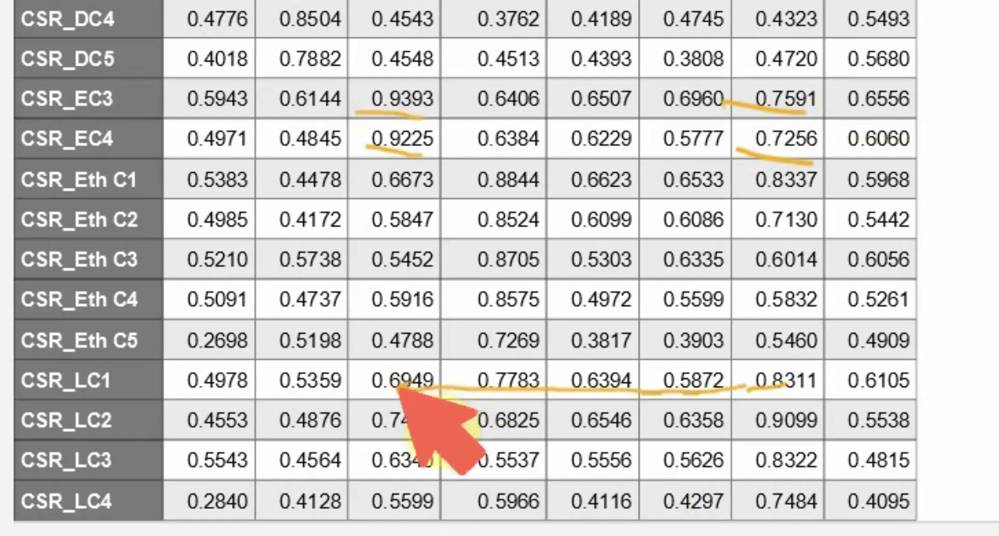
{"action": "mouse_move", "coordinate": [737, 433]}
{"action": "left_mouse_down"}
{"action": "mouse_move", "coordinate": [669, 428]}
{"action": "mouse_move", "coordinate": [730, 443]}
{"action": "mouse_move", "coordinate": [752, 436]}
{"action": "mouse_move", "coordinate": [446, 420]}
{"action": "mouse_move", "coordinate": [423, 428]}
{"action": "mouse_move", "coordinate": [423, 415]}
{"action": "mouse_move", "coordinate": [425, 425]}
{"action": "mouse_move", "coordinate": [441, 420]}
{"action": "mouse_move", "coordinate": [416, 394]}
{"action": "mouse_move", "coordinate": [383, 405]}
{"action": "mouse_move", "coordinate": [367, 425]}
{"action": "mouse_move", "coordinate": [449, 422]}
{"action": "left_mouse_up"}
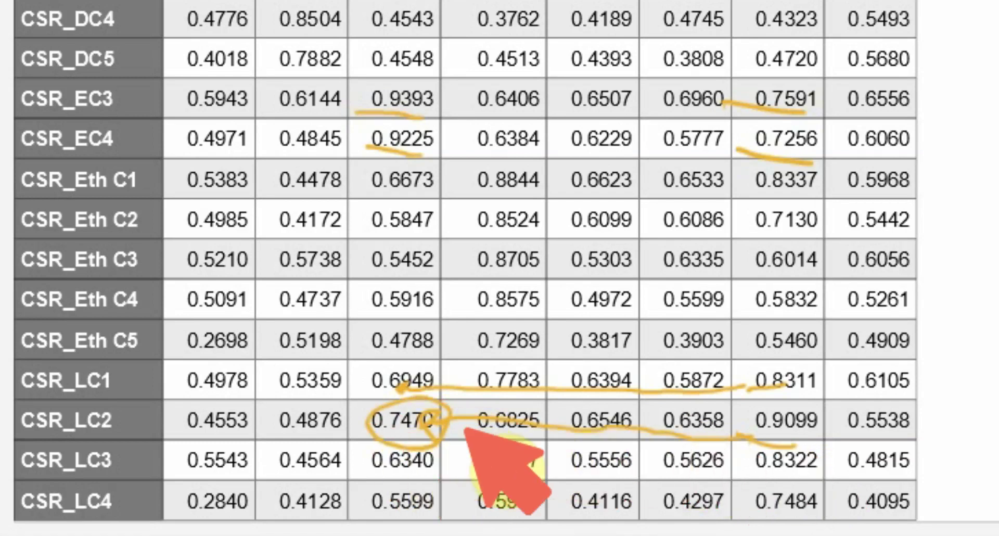
{"action": "left_click", "coordinate": [748, 469]}
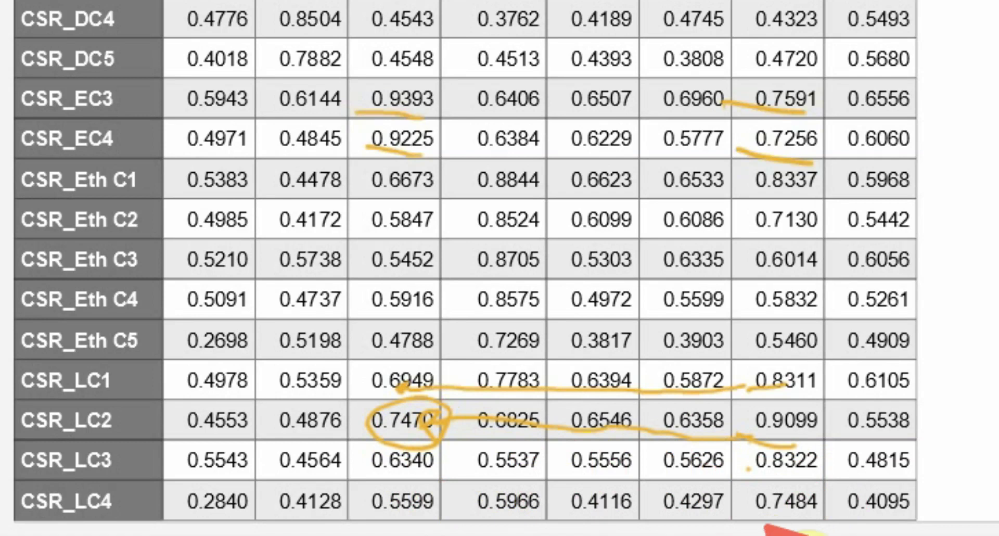
{"action": "left_click_drag", "start_coordinate": [764, 508], "coordinate": [432, 501]}
{"action": "mouse_move", "coordinate": [749, 456]}
{"action": "left_mouse_down"}
{"action": "mouse_move", "coordinate": [464, 454]}
{"action": "mouse_move", "coordinate": [433, 401]}
{"action": "mouse_move", "coordinate": [408, 400]}
{"action": "mouse_move", "coordinate": [454, 418]}
{"action": "mouse_move", "coordinate": [424, 396]}
{"action": "mouse_move", "coordinate": [358, 405]}
{"action": "mouse_move", "coordinate": [368, 446]}
{"action": "mouse_move", "coordinate": [448, 435]}
{"action": "mouse_move", "coordinate": [422, 409]}
{"action": "mouse_move", "coordinate": [417, 425]}
{"action": "mouse_move", "coordinate": [463, 422]}
{"action": "left_mouse_up"}
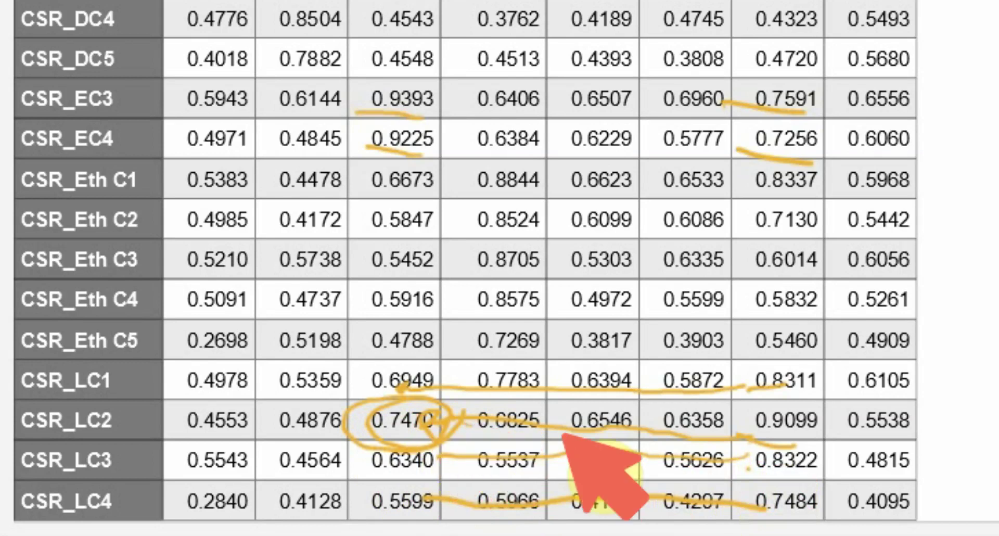
{"action": "mouse_move", "coordinate": [736, 433]}
{"action": "left_mouse_down"}
{"action": "mouse_move", "coordinate": [769, 424]}
{"action": "mouse_move", "coordinate": [765, 440]}
{"action": "mouse_move", "coordinate": [780, 427]}
{"action": "mouse_move", "coordinate": [802, 441]}
{"action": "left_mouse_up"}
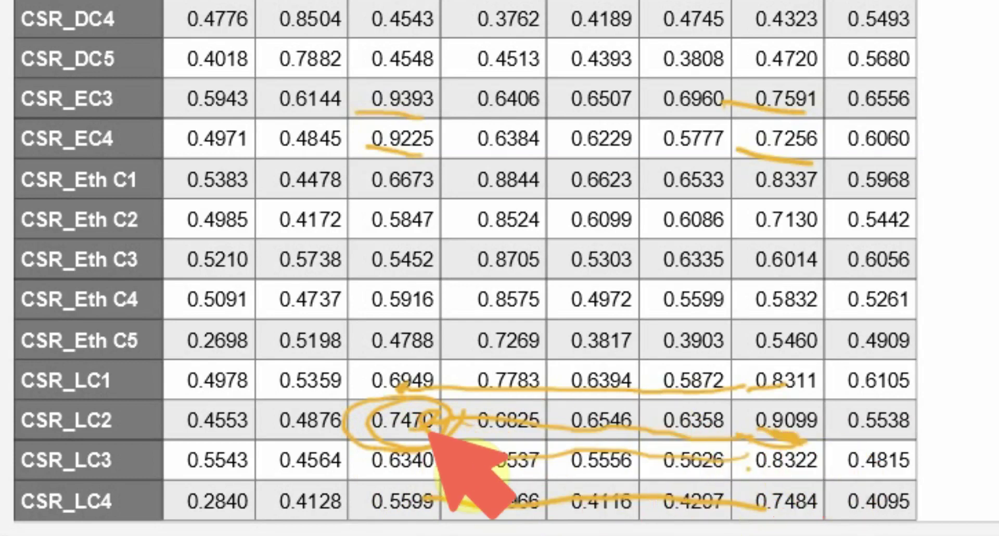
{"action": "mouse_move", "coordinate": [382, 431]}
{"action": "left_mouse_down"}
{"action": "mouse_move", "coordinate": [419, 437]}
{"action": "mouse_move", "coordinate": [388, 429]}
{"action": "left_mouse_up"}
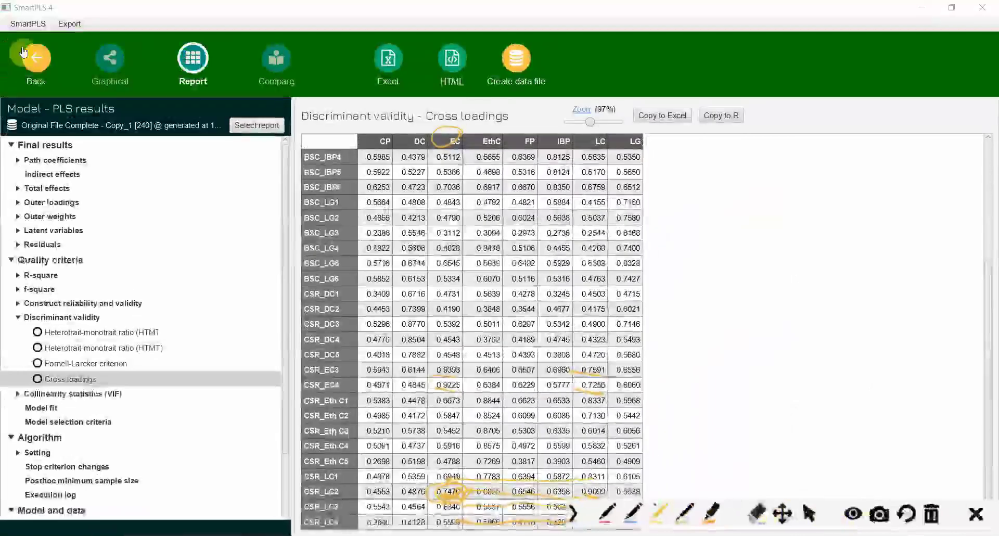
- Delete CSR_LC2 from LC and re-run PLS, giving LC loadings 0.8376, 0.8526 and 0.7707
{"action": "left_click", "coordinate": [31, 69]}
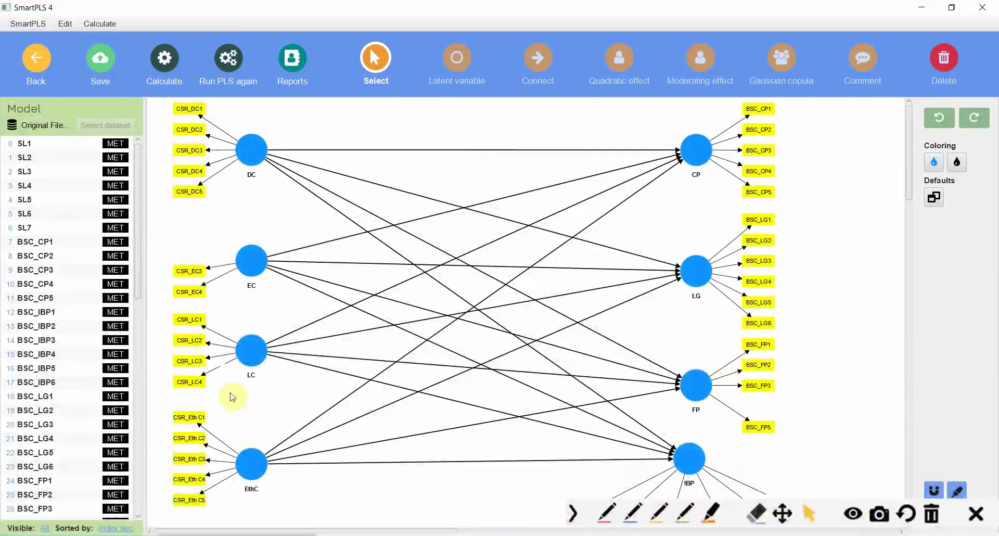
{"action": "left_click", "coordinate": [185, 343]}
{"action": "key", "text": "Delete"}
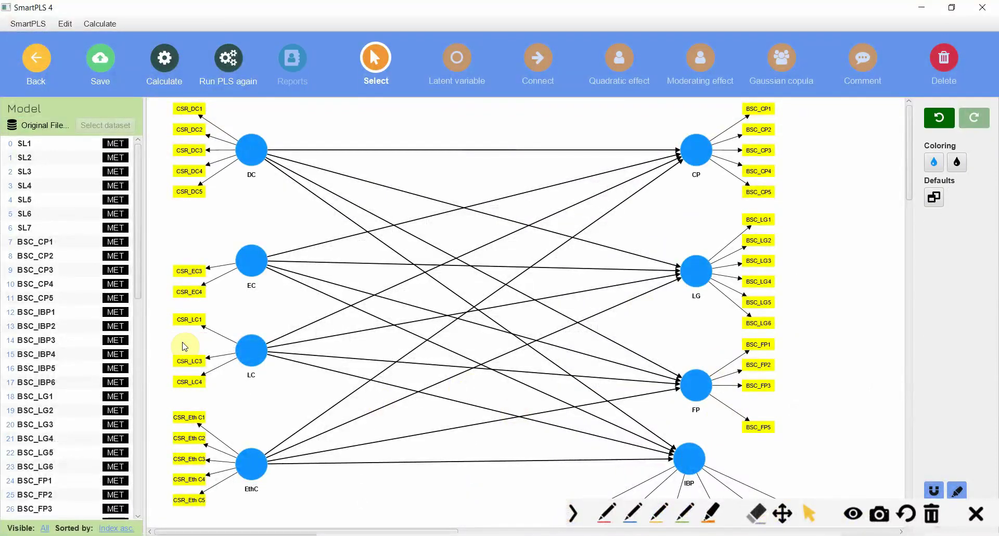
{"action": "left_click", "coordinate": [225, 70]}
{"action": "left_click", "coordinate": [569, 520]}
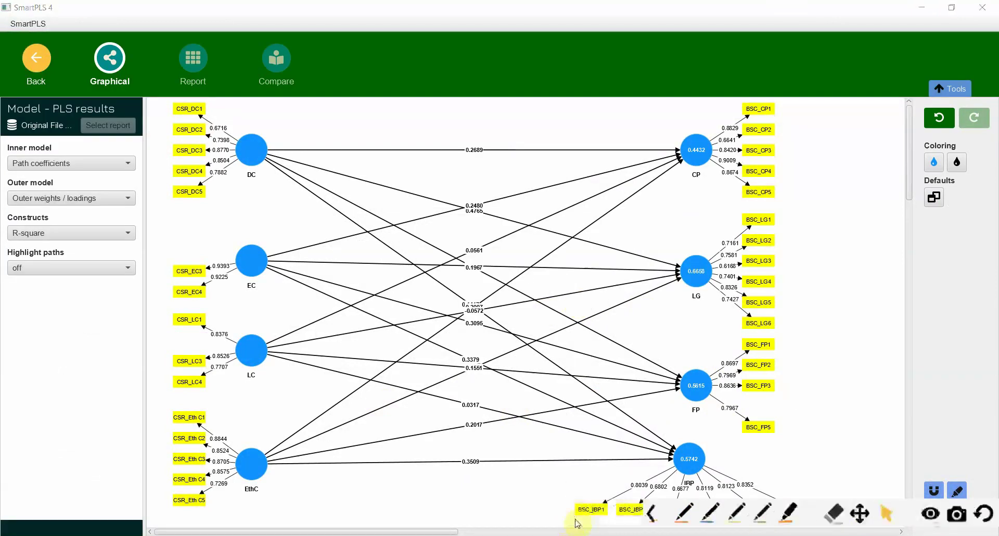
- Inspect LC's HTMT values: 0.9373 with EthC and 0.9509 with EC
{"action": "left_click", "coordinate": [207, 58]}
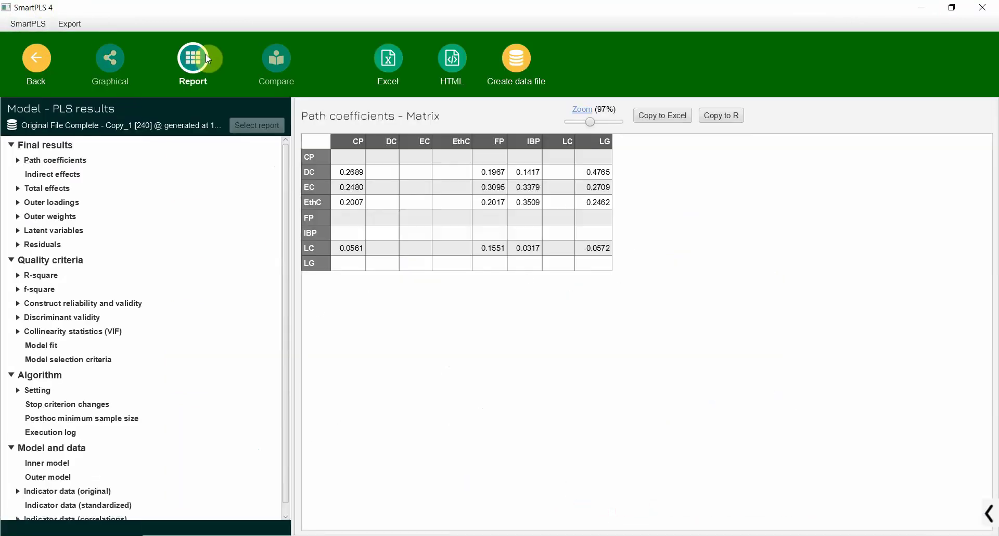
{"action": "left_click", "coordinate": [50, 318]}
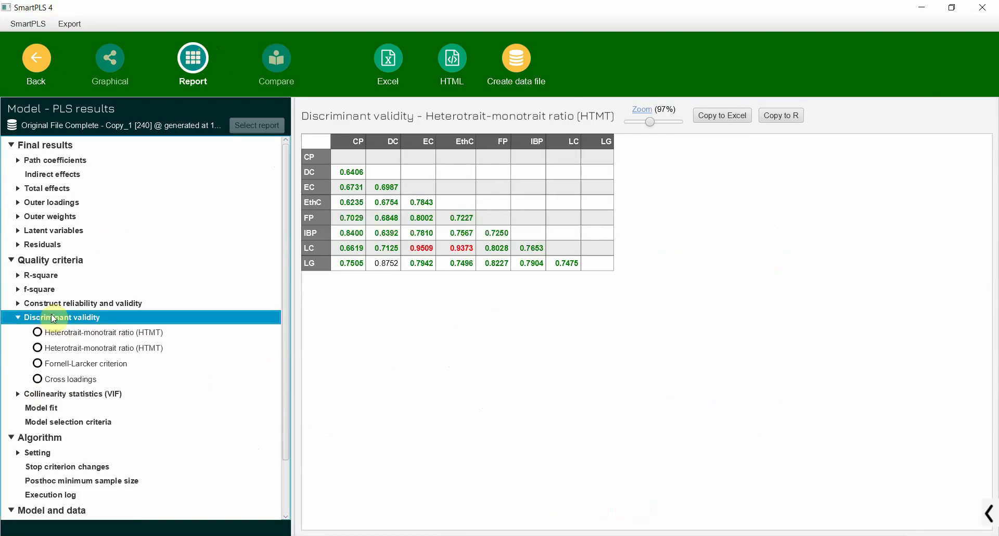
{"action": "left_click", "coordinate": [78, 333]}
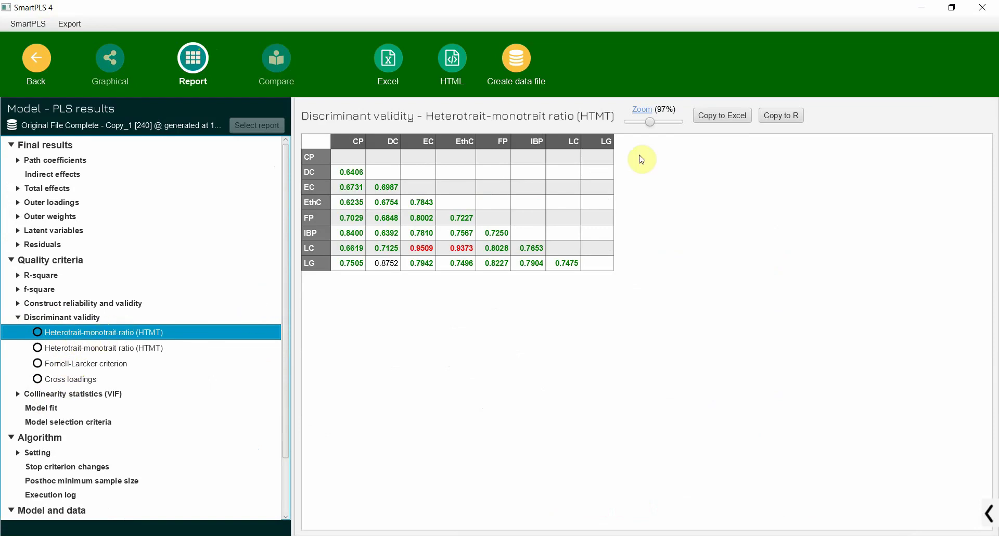
{"action": "left_click", "coordinate": [441, 260]}
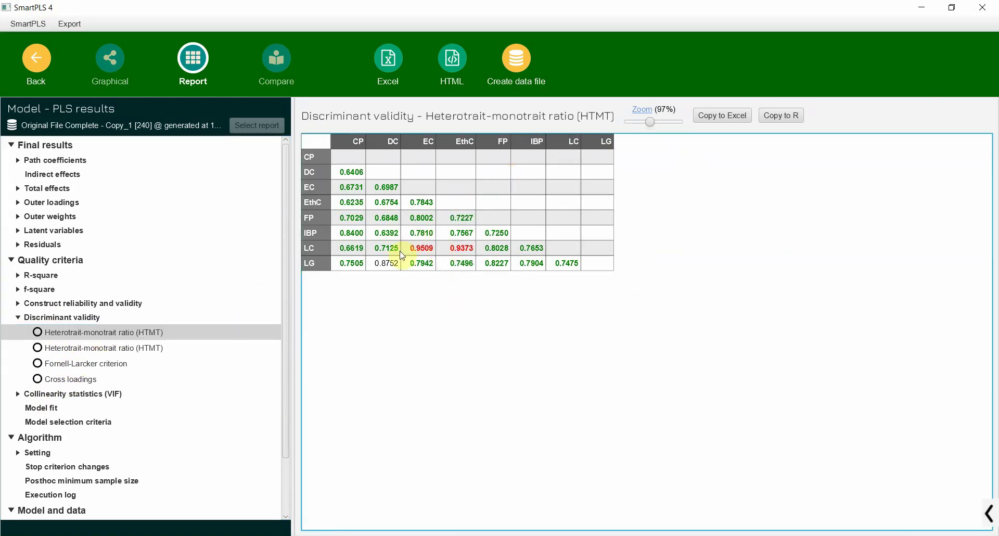
{"action": "left_click", "coordinate": [443, 249]}
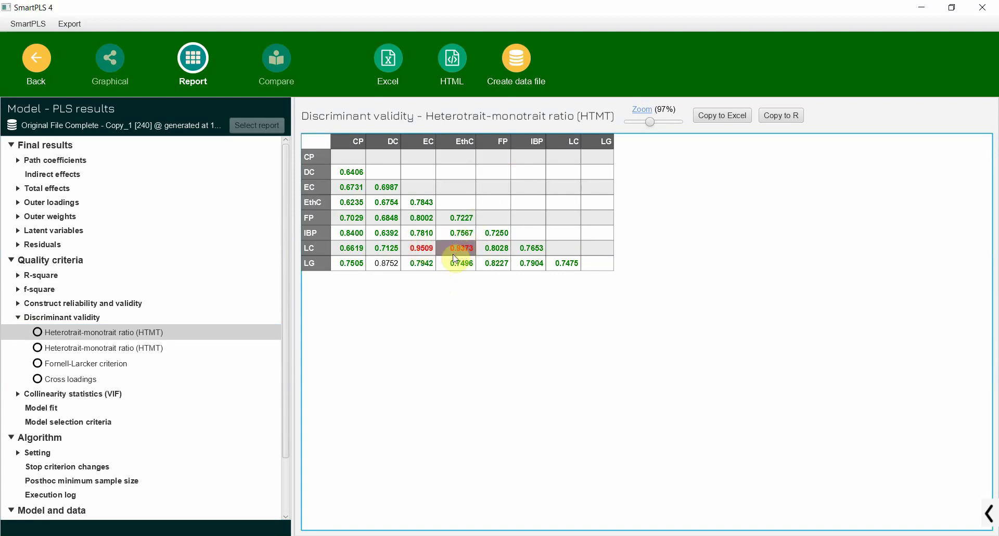
{"action": "left_click", "coordinate": [417, 248]}
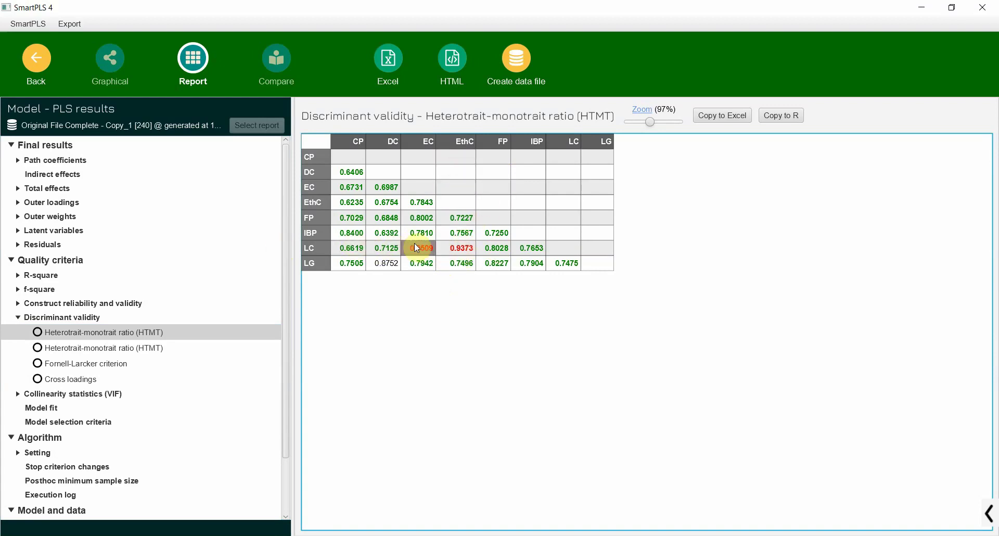
{"action": "key", "text": "Up"}
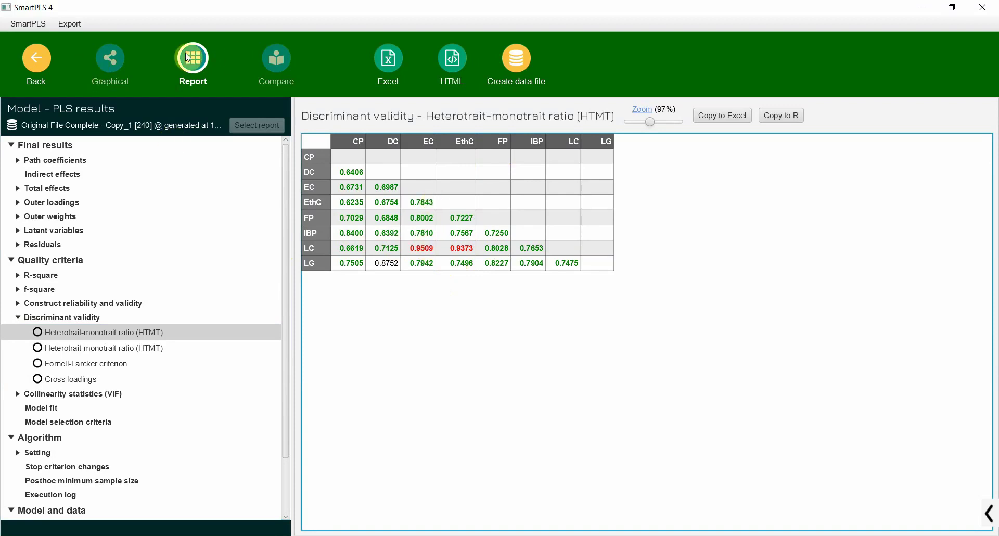
- In cross loadings, select the LC indicators' EC cross-loadings (CSR_LC1 0.6949) and own LC loadings (0.8376)
{"action": "left_click", "coordinate": [71, 379]}
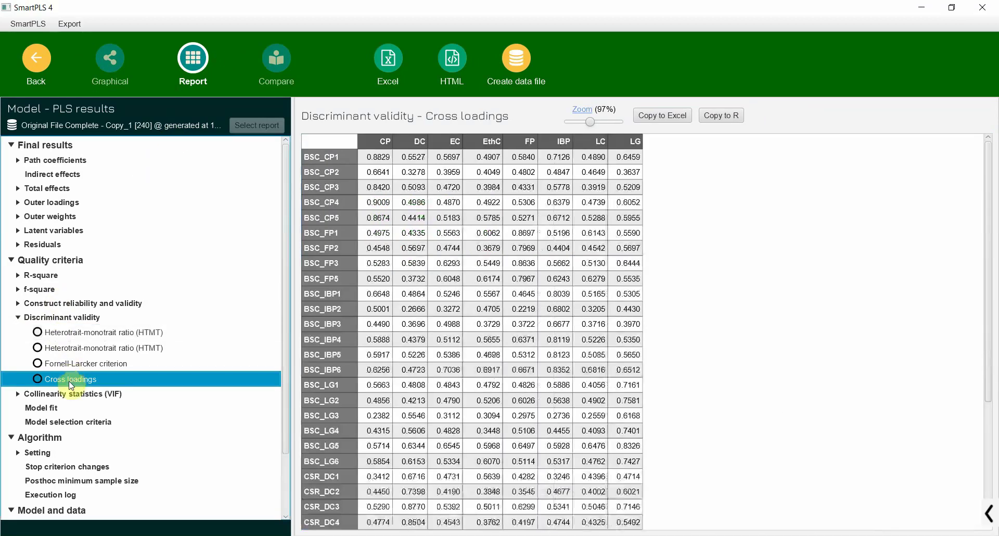
{"action": "scroll", "coordinate": [521, 364], "scroll_direction": "down", "scroll_amount": 3}
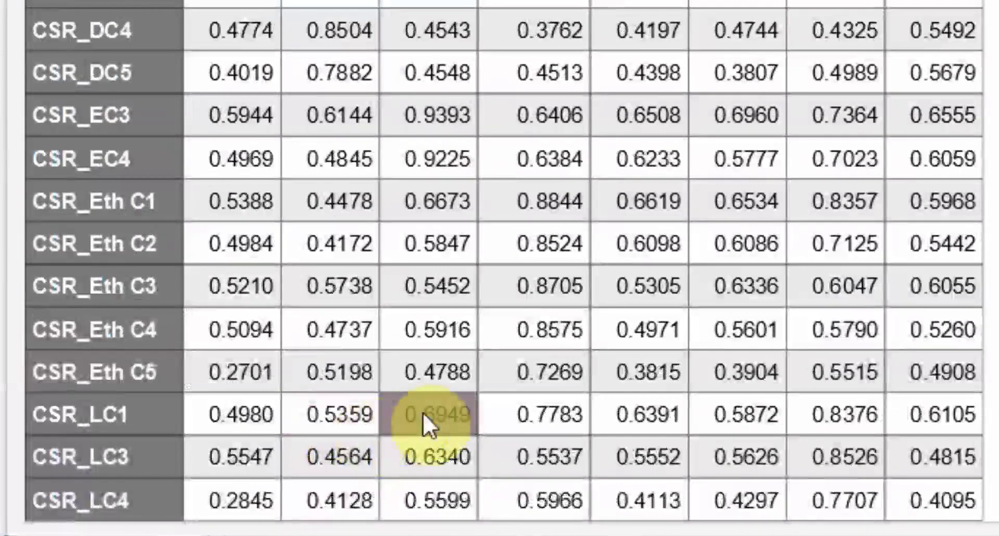
{"action": "left_click", "coordinate": [442, 483]}
{"action": "left_click_drag", "start_coordinate": [427, 412], "coordinate": [462, 495]}
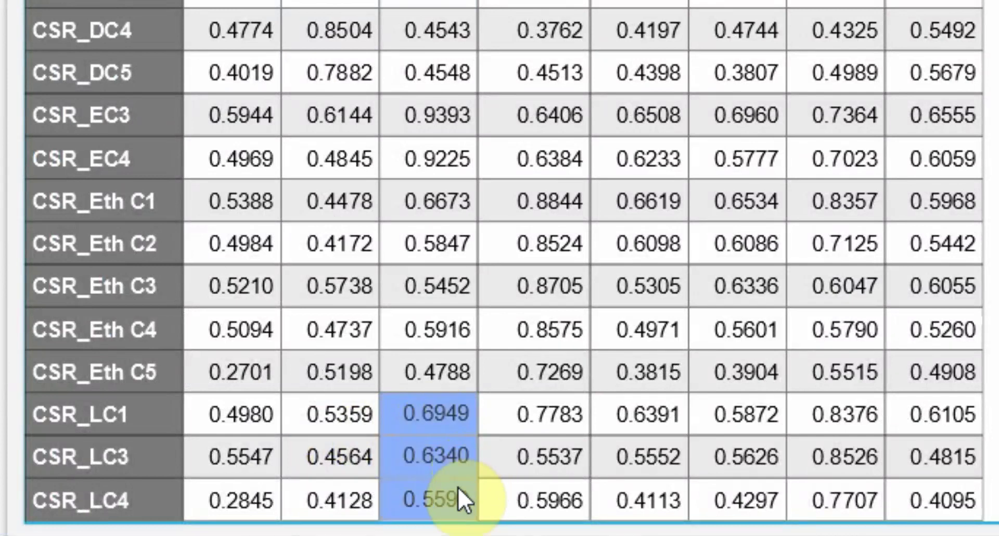
{"action": "left_click", "coordinate": [827, 416], "text": "ctrl"}
{"action": "left_click_drag", "start_coordinate": [824, 414], "coordinate": [843, 509]}
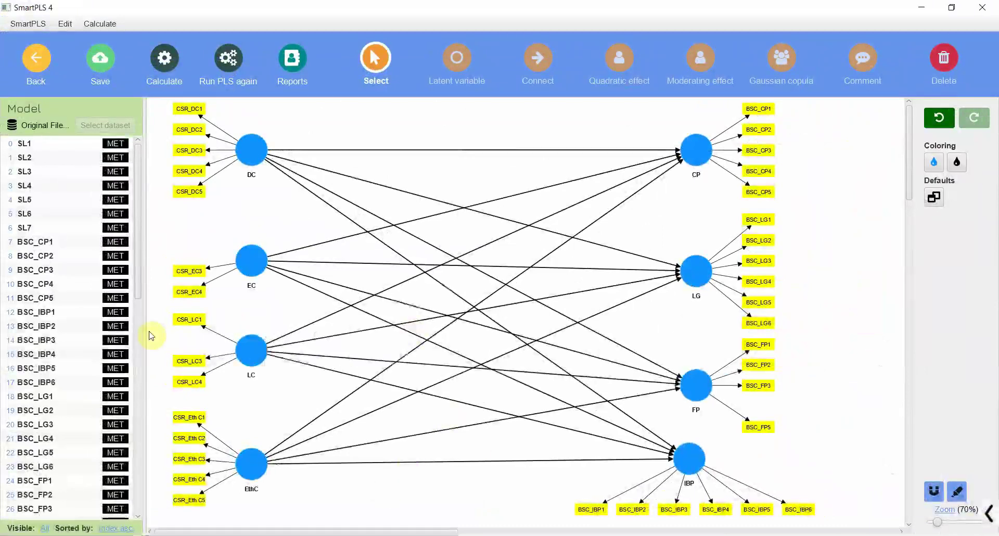
- Drop CSR_LC1, re-run PLS and view the HTMT, where LC–EC falls to 0.8599
{"action": "left_click", "coordinate": [187, 324]}
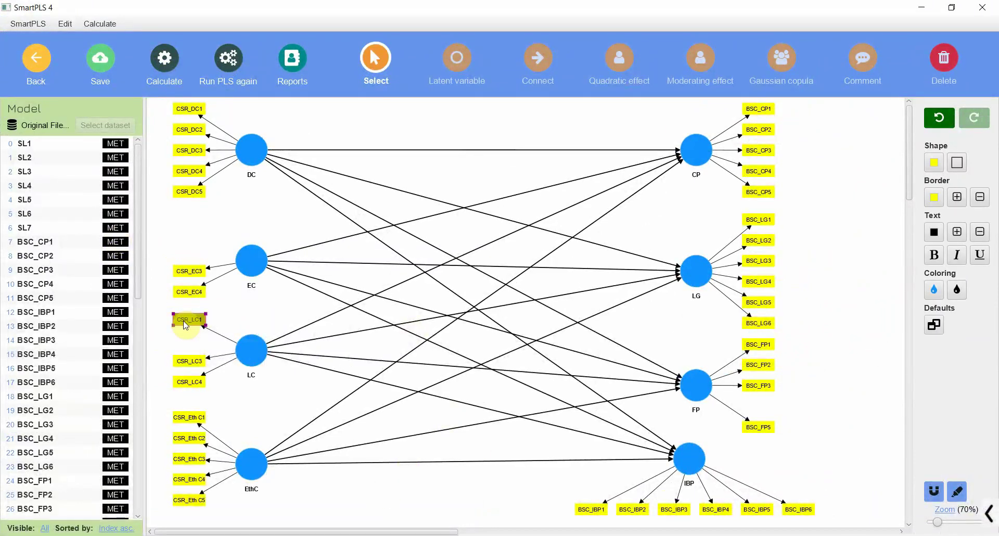
{"action": "key", "text": "Delete"}
{"action": "left_click", "coordinate": [227, 60]}
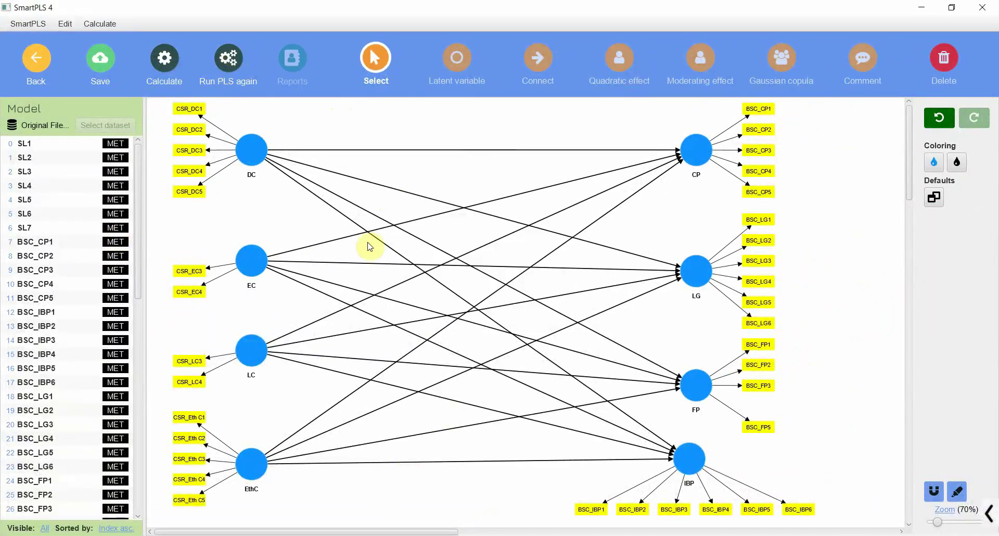
{"action": "left_click", "coordinate": [199, 61]}
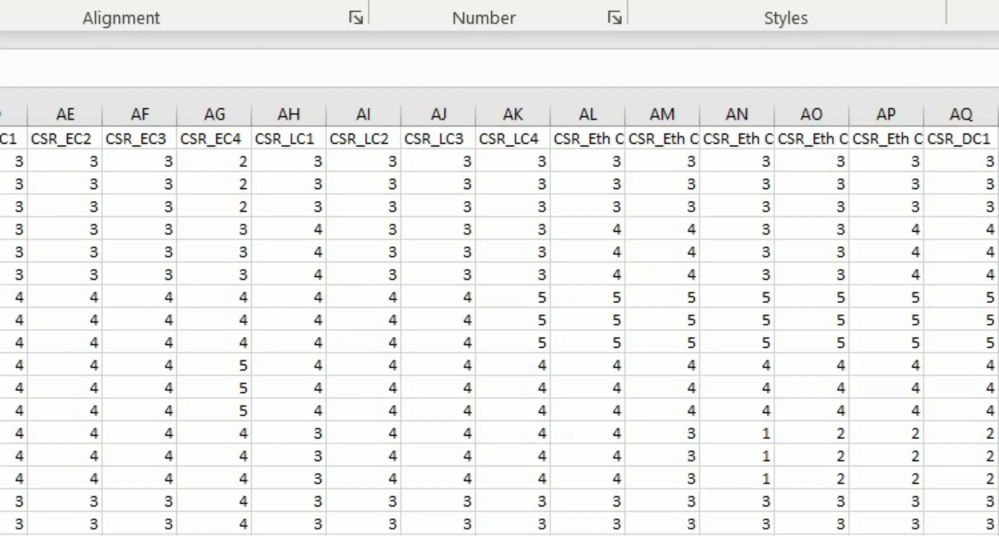
- Display the Outer loadings matrix and scroll to the CSR_LC3 (0.9223) and CSR_LC4 (0.8416) rows
{"action": "left_click", "coordinate": [588, 114]}
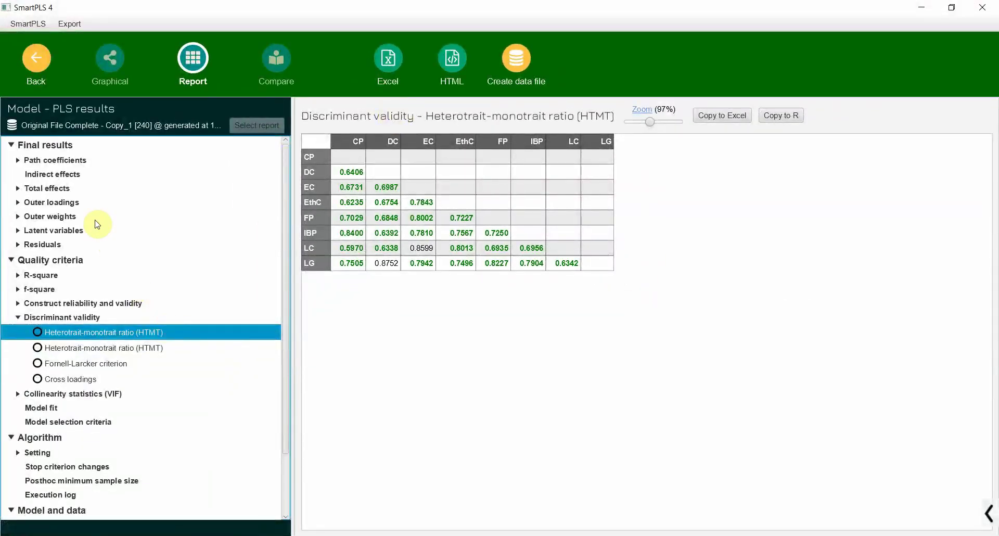
{"action": "left_click", "coordinate": [52, 205]}
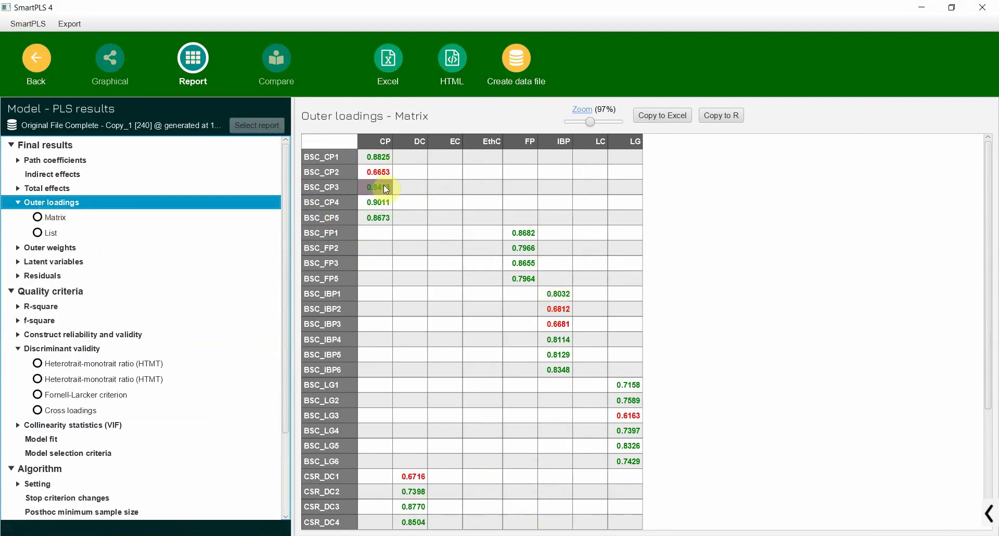
{"action": "scroll", "coordinate": [571, 363], "scroll_direction": "down", "scroll_amount": 3}
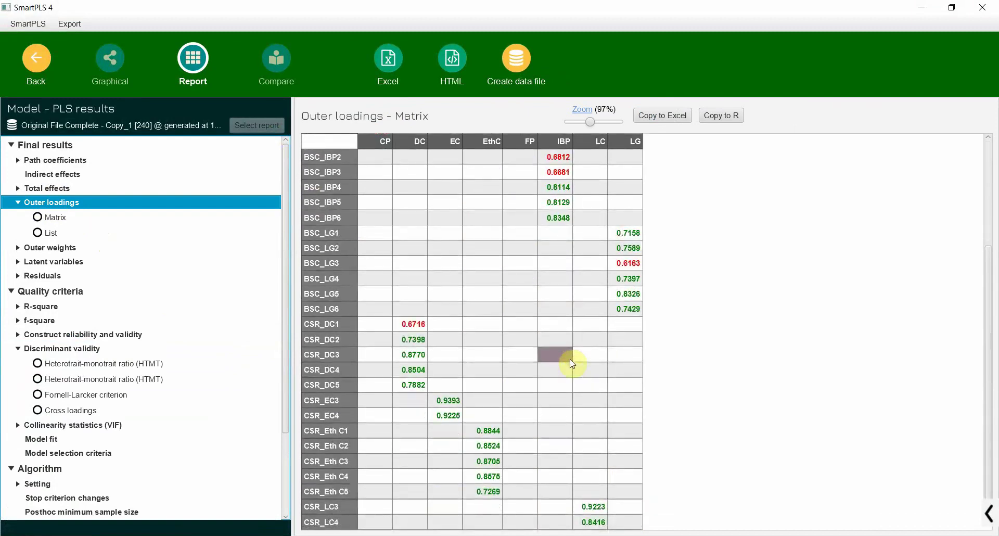